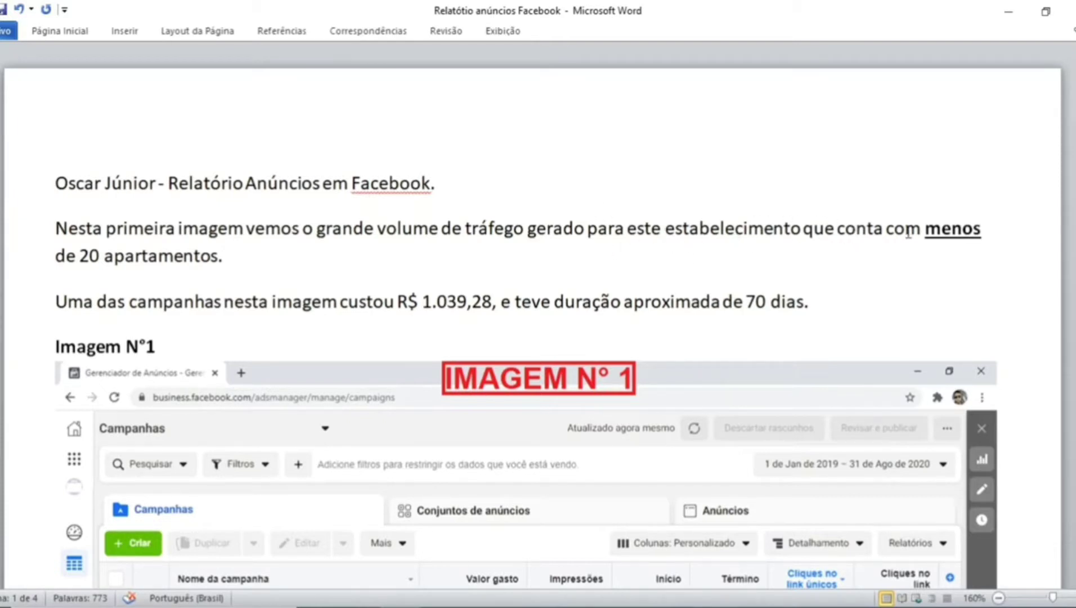
Highlight "de 20 apartamentos." in the introduction and examine the Imagem N°1 campaign table below it.
{"action": "left_click_drag", "start_coordinate": [235, 257], "coordinate": [55, 257]}
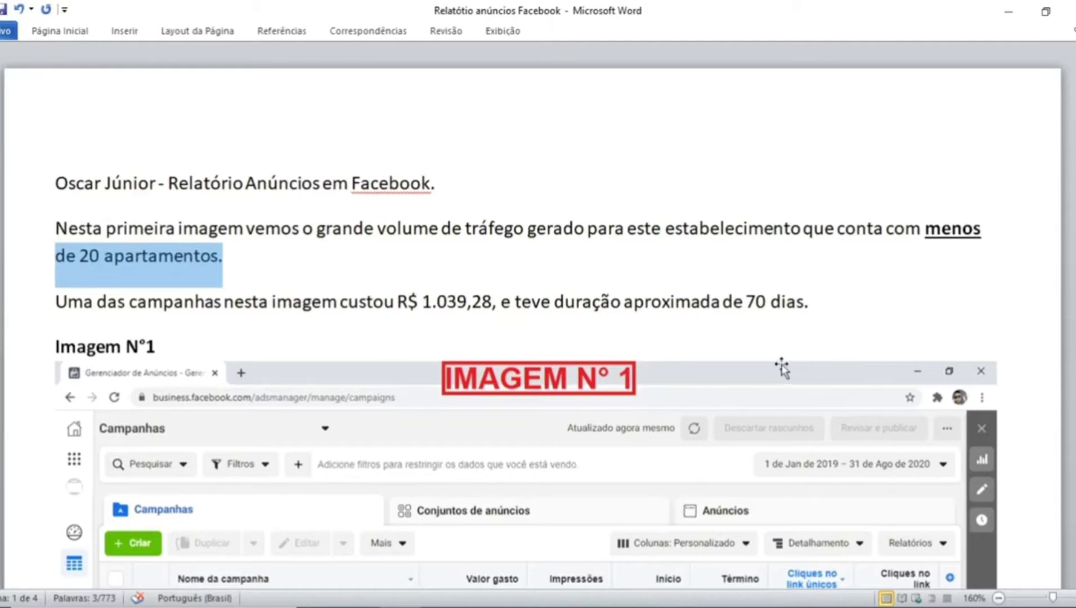
{"action": "scroll", "coordinate": [878, 276], "scroll_direction": "down", "scroll_amount": 1}
{"action": "scroll", "coordinate": [879, 276], "scroll_direction": "down", "scroll_amount": 1}
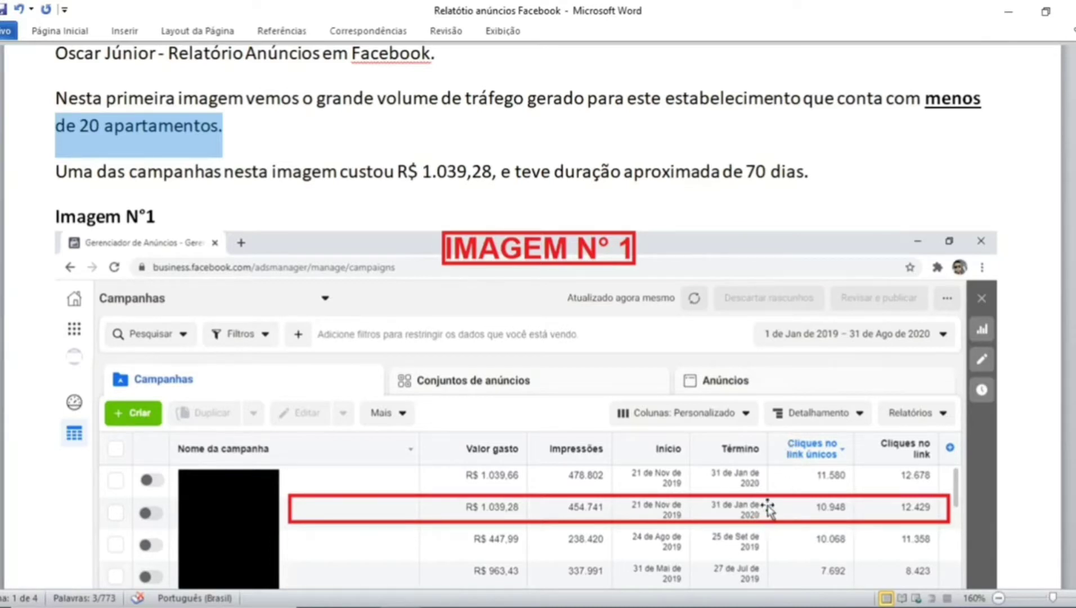
{"action": "scroll", "coordinate": [734, 369], "scroll_direction": "down", "scroll_amount": 1}
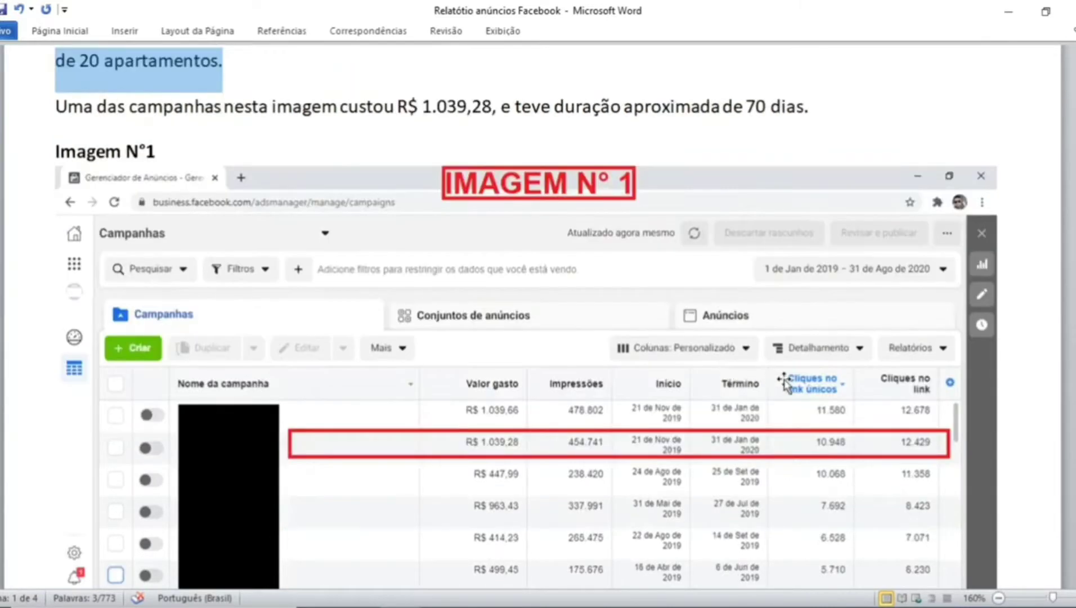
{"action": "scroll", "coordinate": [547, 388], "scroll_direction": "down", "scroll_amount": 1}
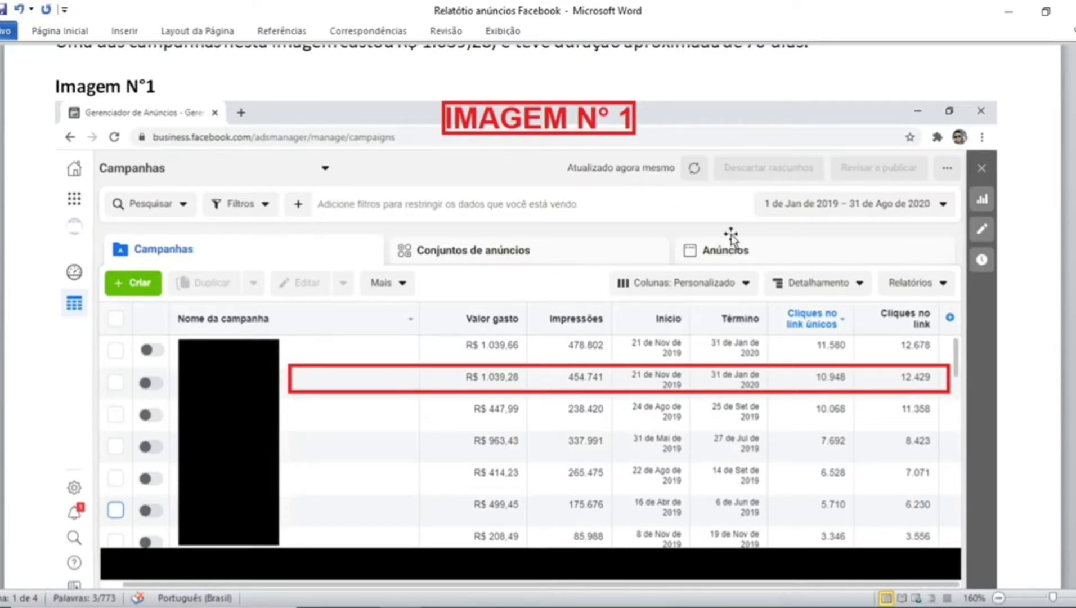
Return to the introduction and highlight the campaign cost "custou R$ 1.039,28" and the duration "70 dias.".
{"action": "scroll", "coordinate": [548, 225], "scroll_direction": "up", "scroll_amount": 3}
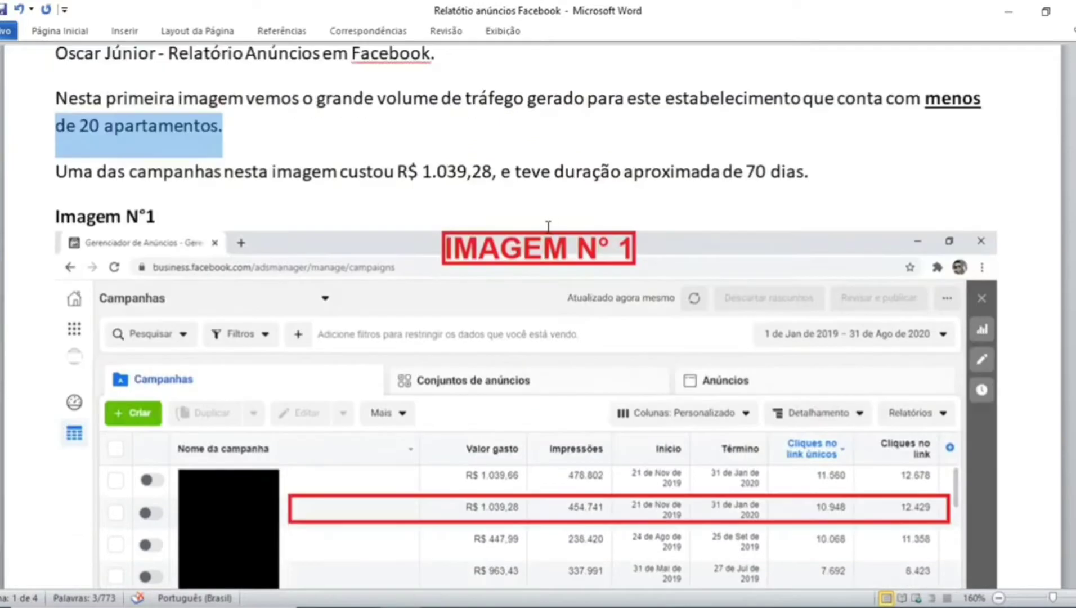
{"action": "scroll", "coordinate": [549, 225], "scroll_direction": "up", "scroll_amount": 2}
{"action": "left_click", "coordinate": [253, 200]}
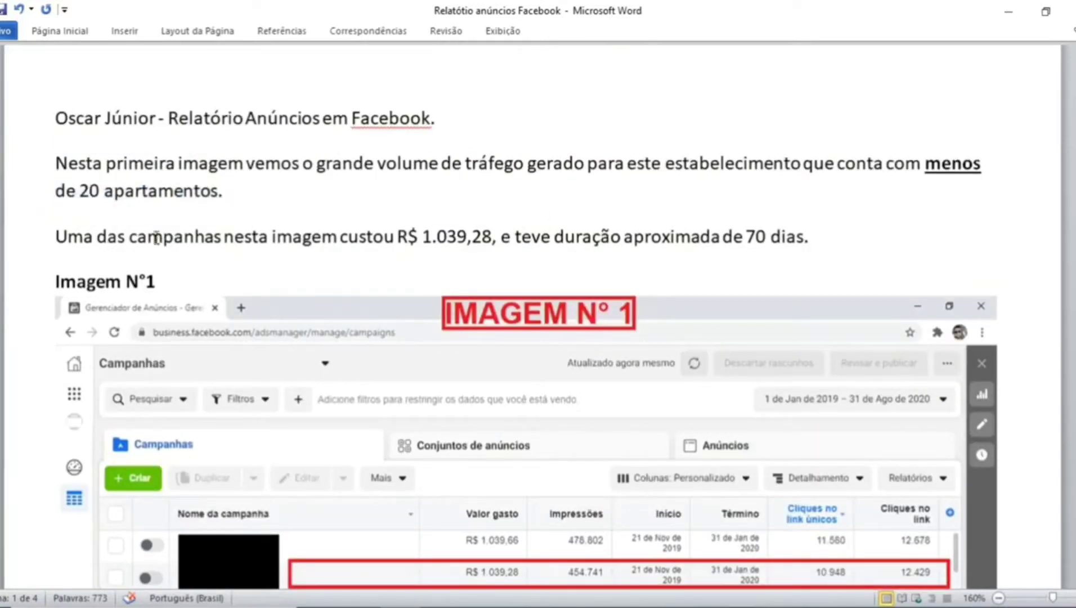
{"action": "left_click", "coordinate": [223, 235]}
{"action": "left_click_drag", "start_coordinate": [341, 237], "coordinate": [491, 238]}
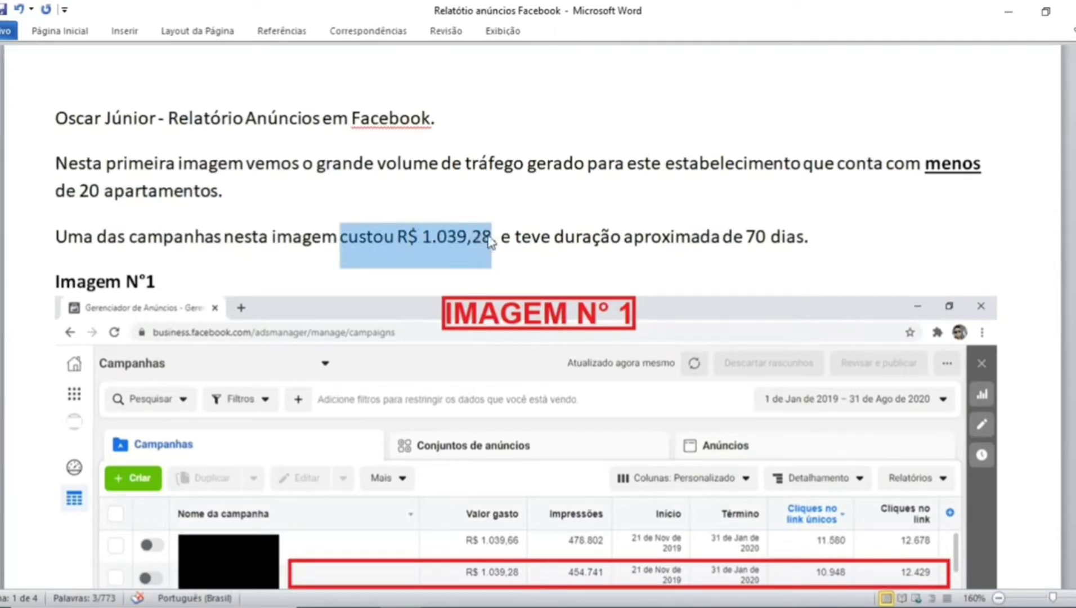
{"action": "left_click", "coordinate": [816, 237]}
{"action": "left_click_drag", "start_coordinate": [816, 237], "coordinate": [785, 238]}
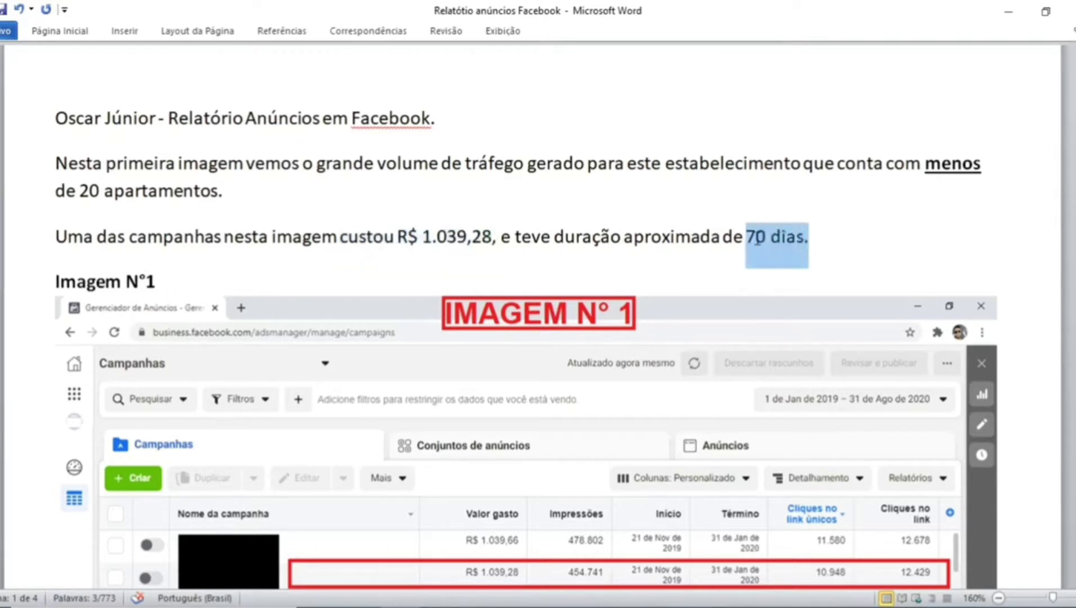
{"action": "left_click", "coordinate": [834, 244]}
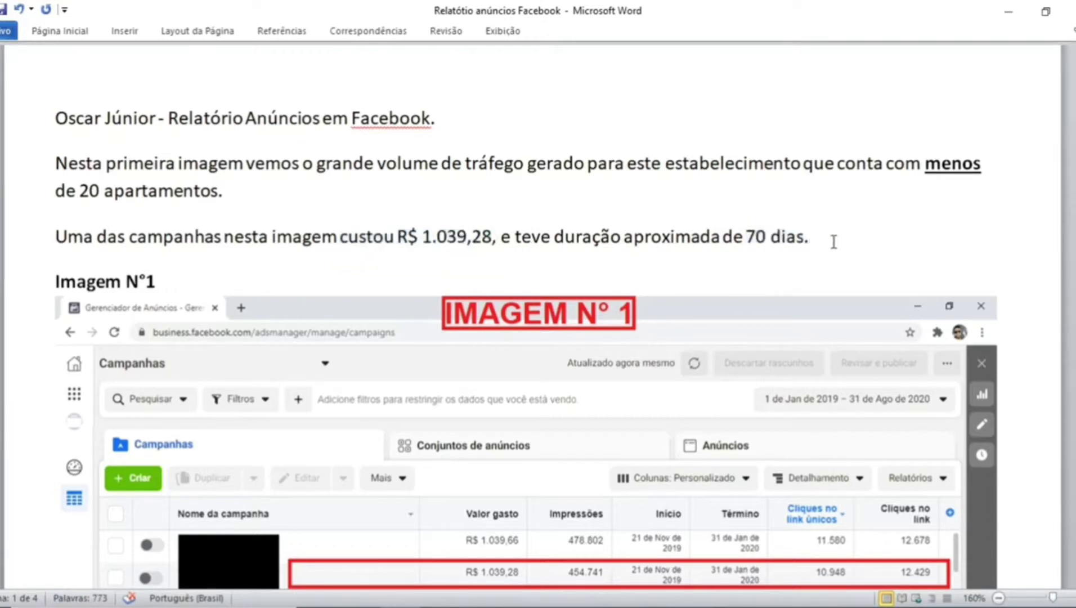
Examine the red-outlined campaign row in Imagem N°1 and highlight "únicos." in the unique-clicks sentence below the image.
{"action": "scroll", "coordinate": [744, 346], "scroll_direction": "down", "scroll_amount": 2}
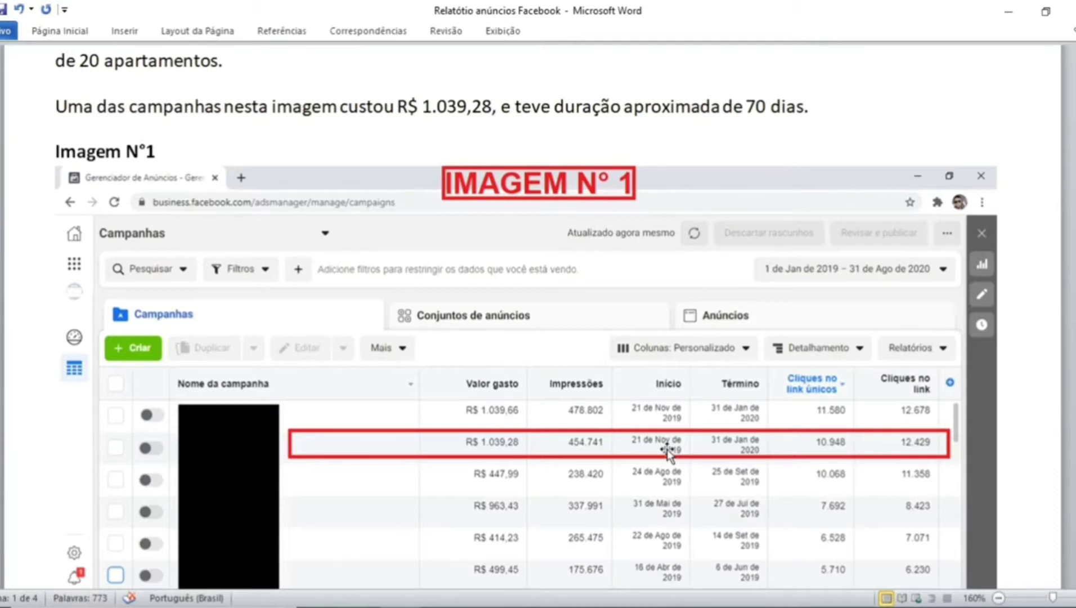
{"action": "scroll", "coordinate": [734, 330], "scroll_direction": "down", "scroll_amount": 2}
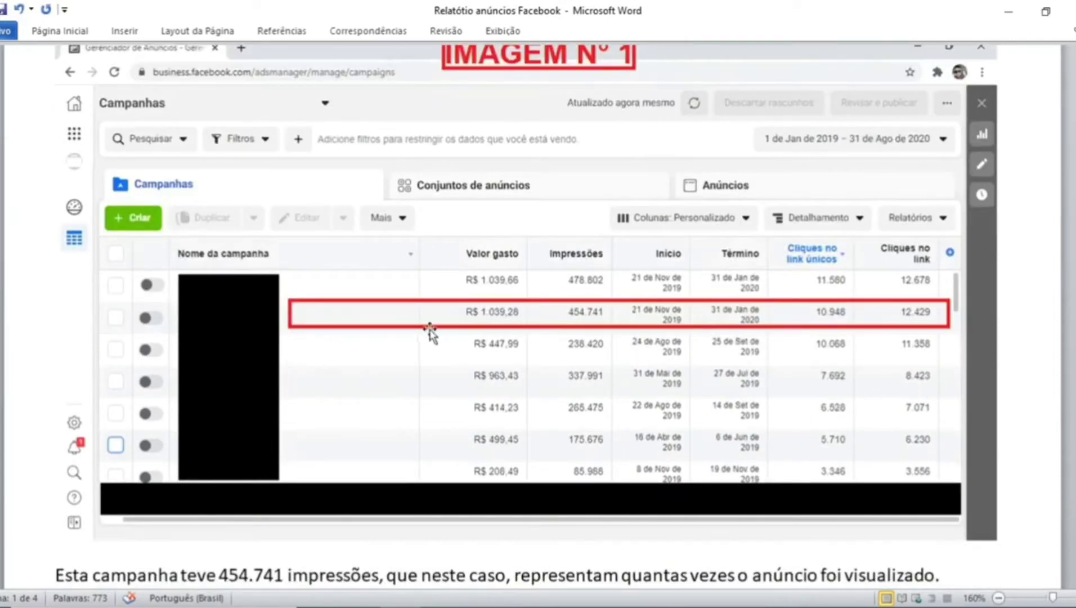
{"action": "scroll", "coordinate": [563, 323], "scroll_direction": "down", "scroll_amount": 1}
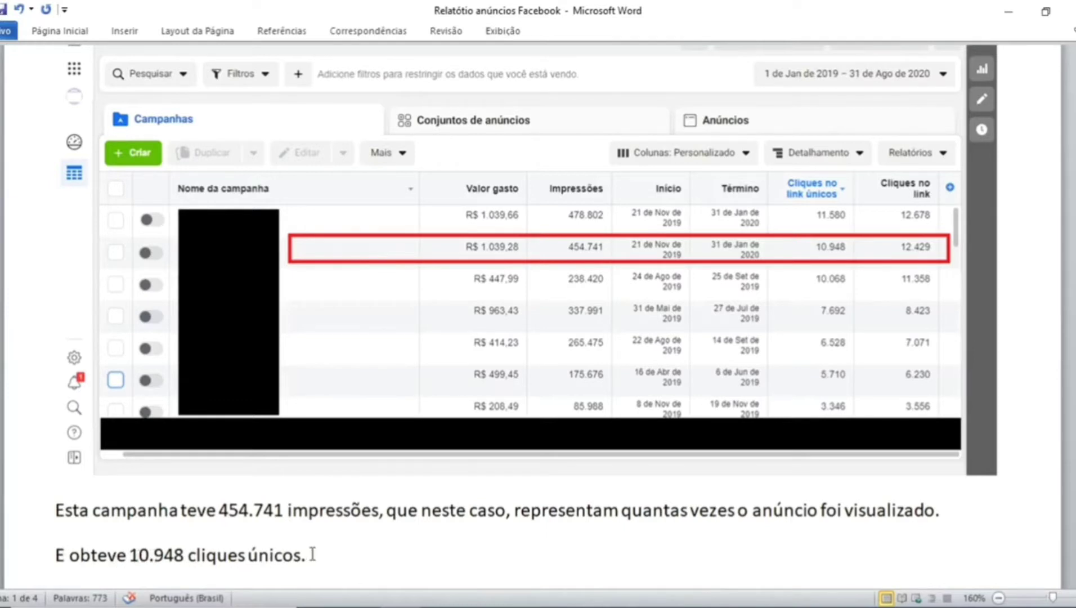
{"action": "left_click_drag", "start_coordinate": [312, 554], "coordinate": [252, 554]}
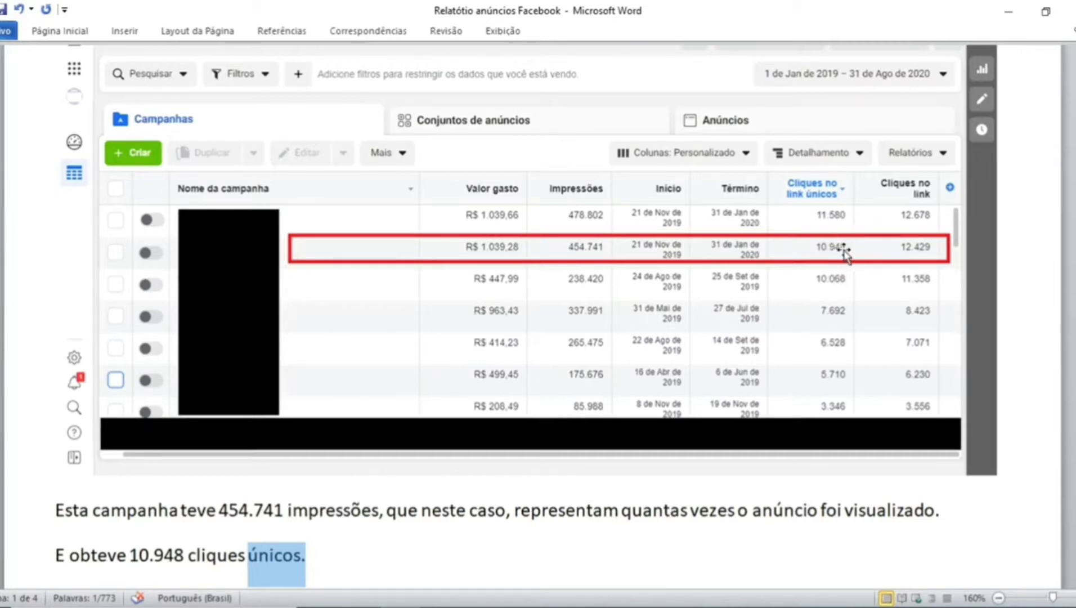
Highlight the 20-apartment assumption, narrow the selection to "20", and read the room-night calculation around it.
{"action": "scroll", "coordinate": [818, 374], "scroll_direction": "down", "scroll_amount": 2}
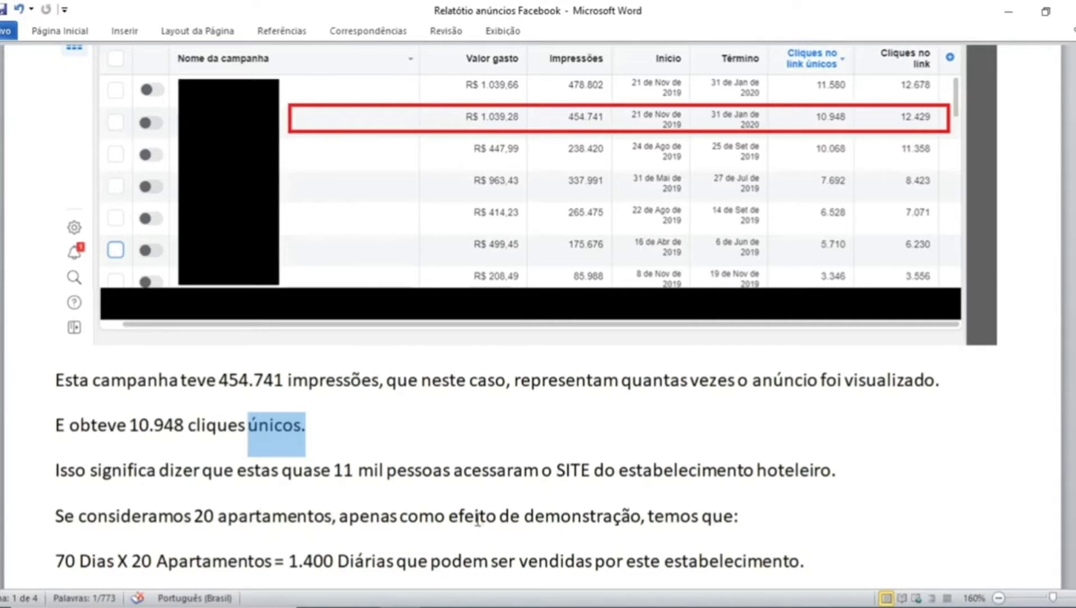
{"action": "left_click_drag", "start_coordinate": [192, 513], "coordinate": [724, 532]}
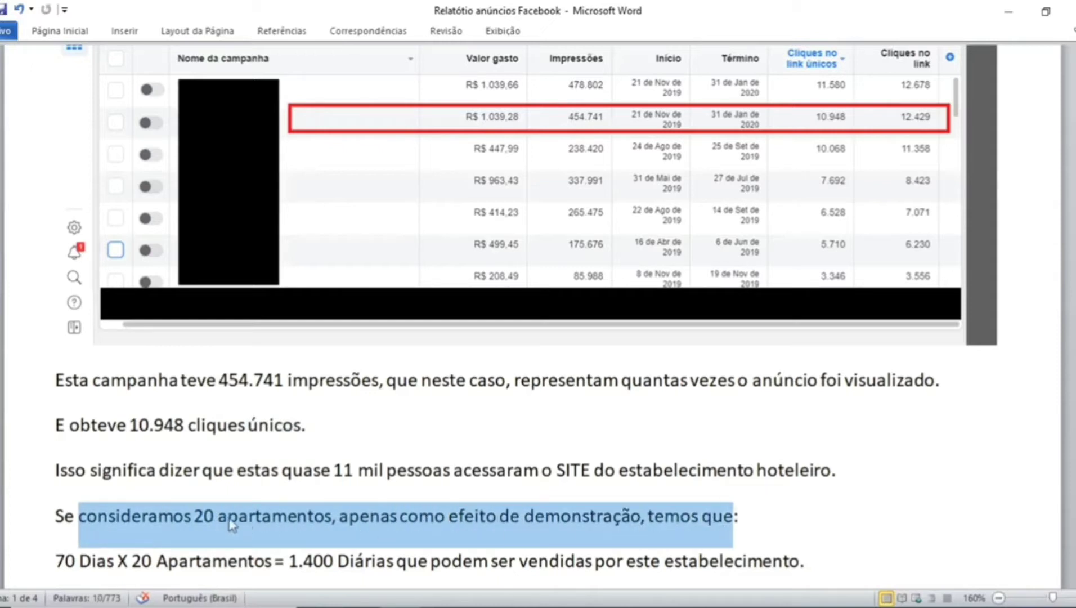
{"action": "left_click", "coordinate": [215, 515]}
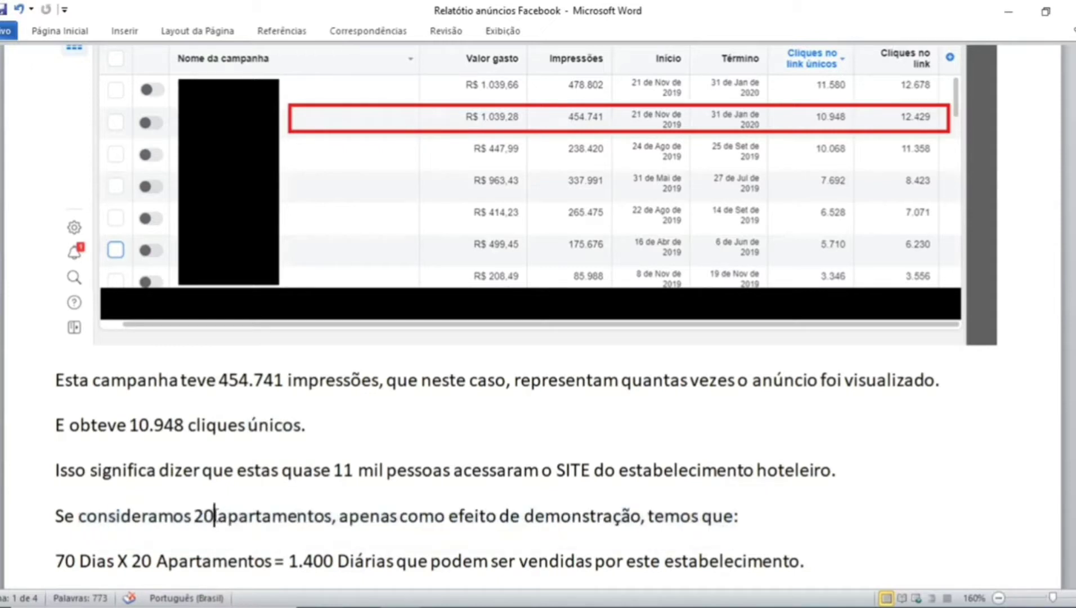
{"action": "left_click_drag", "start_coordinate": [214, 515], "coordinate": [195, 515]}
{"action": "scroll", "coordinate": [451, 440], "scroll_direction": "down", "scroll_amount": 1}
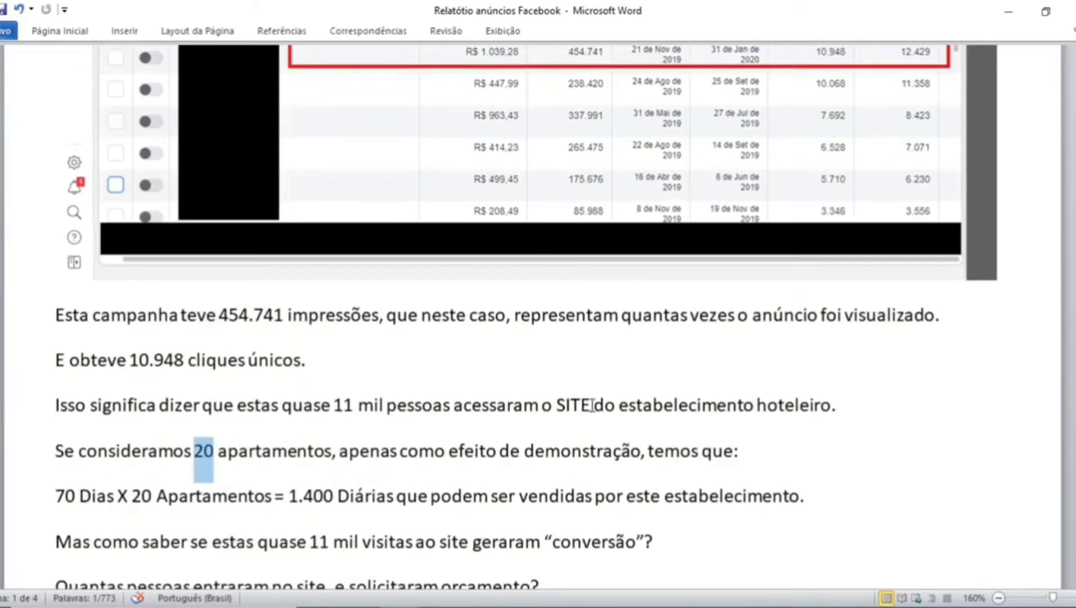
{"action": "scroll", "coordinate": [388, 441], "scroll_direction": "down", "scroll_amount": 1}
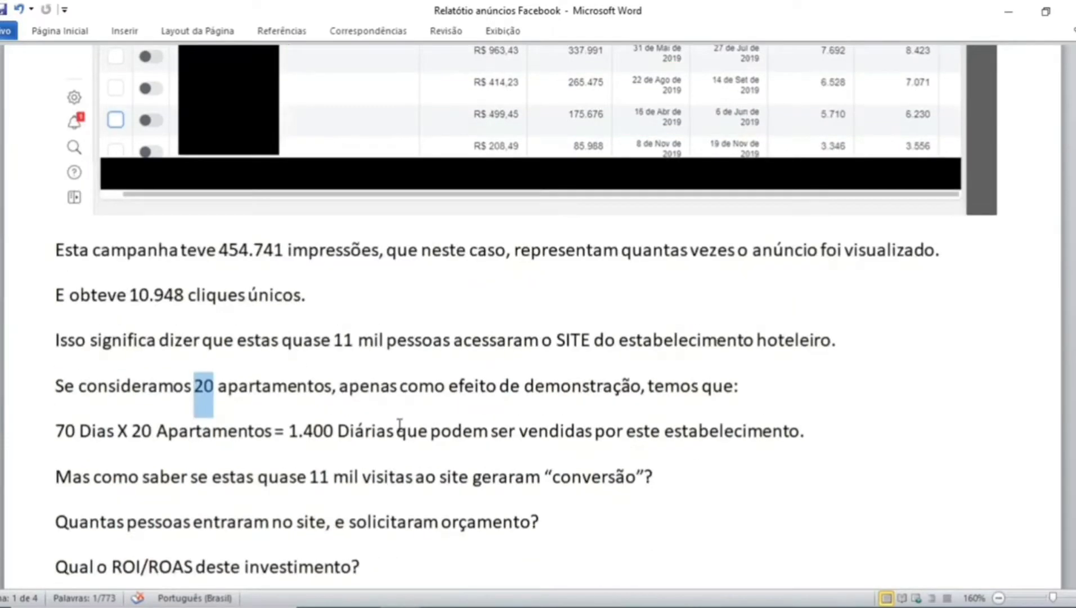
{"action": "scroll", "coordinate": [366, 377], "scroll_direction": "down", "scroll_amount": 1}
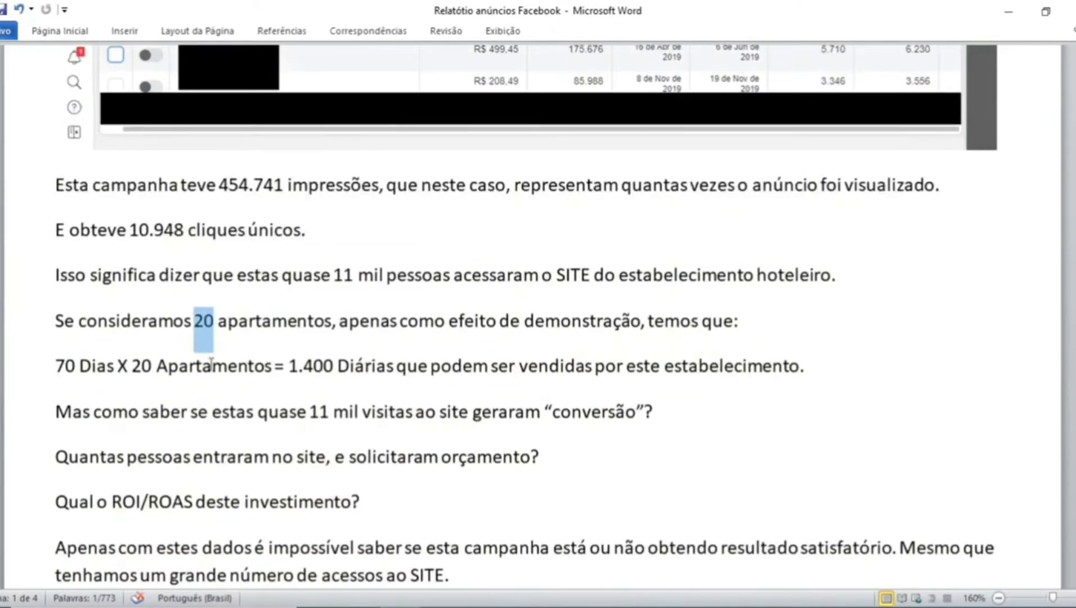
{"action": "scroll", "coordinate": [461, 329], "scroll_direction": "up", "scroll_amount": 3}
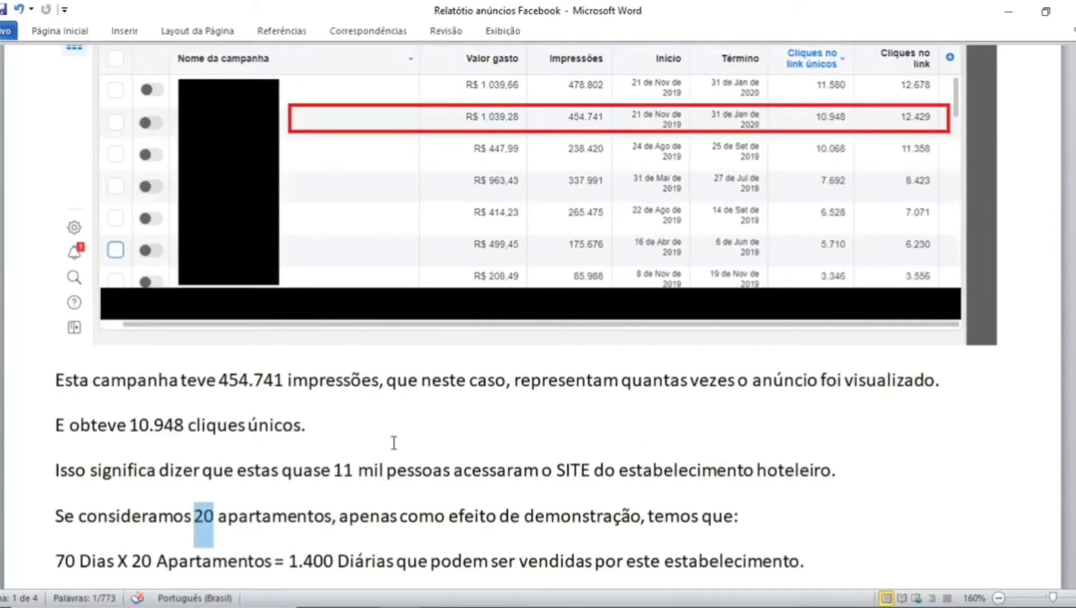
{"action": "scroll", "coordinate": [246, 447], "scroll_direction": "down", "scroll_amount": 3}
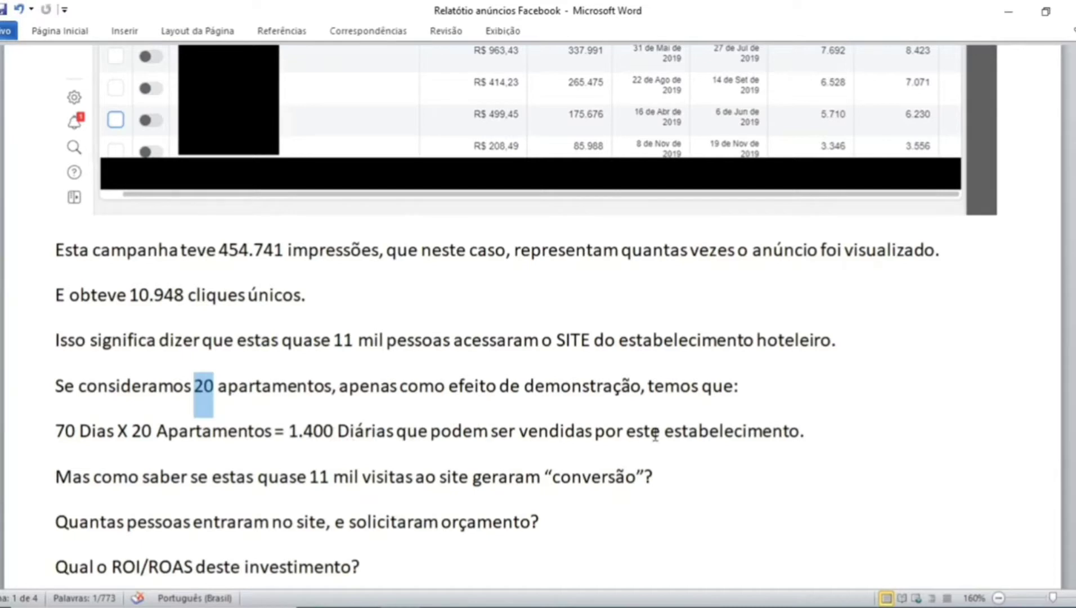
Highlight the 1.400 room-night figure, "quase 11 mil visitas" and "conversão" in the sentences below the calculation.
{"action": "left_click_drag", "start_coordinate": [338, 431], "coordinate": [304, 431]}
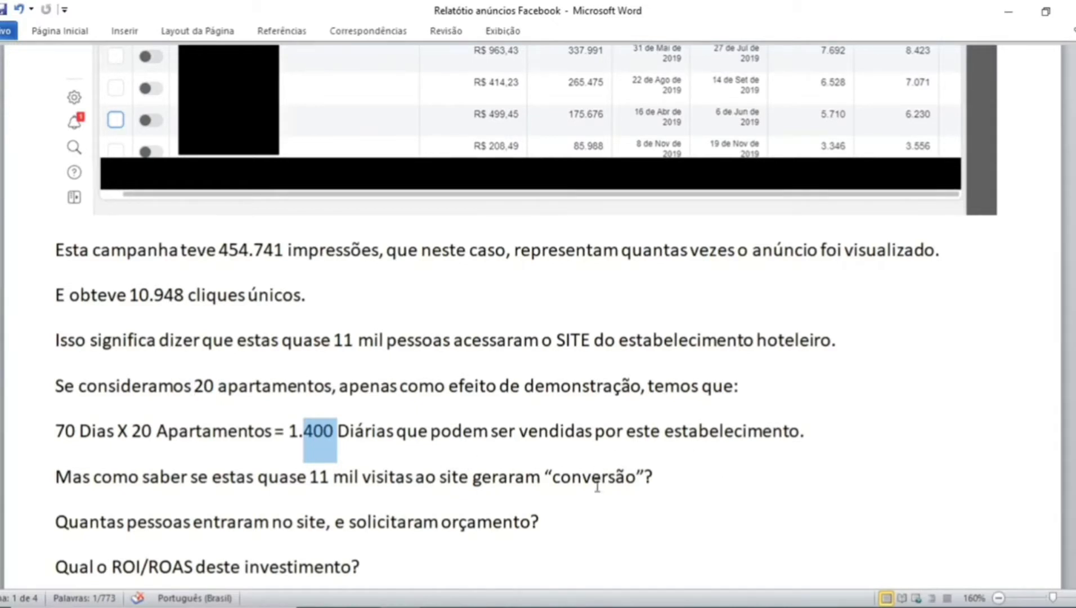
{"action": "left_click_drag", "start_coordinate": [362, 477], "coordinate": [318, 476]}
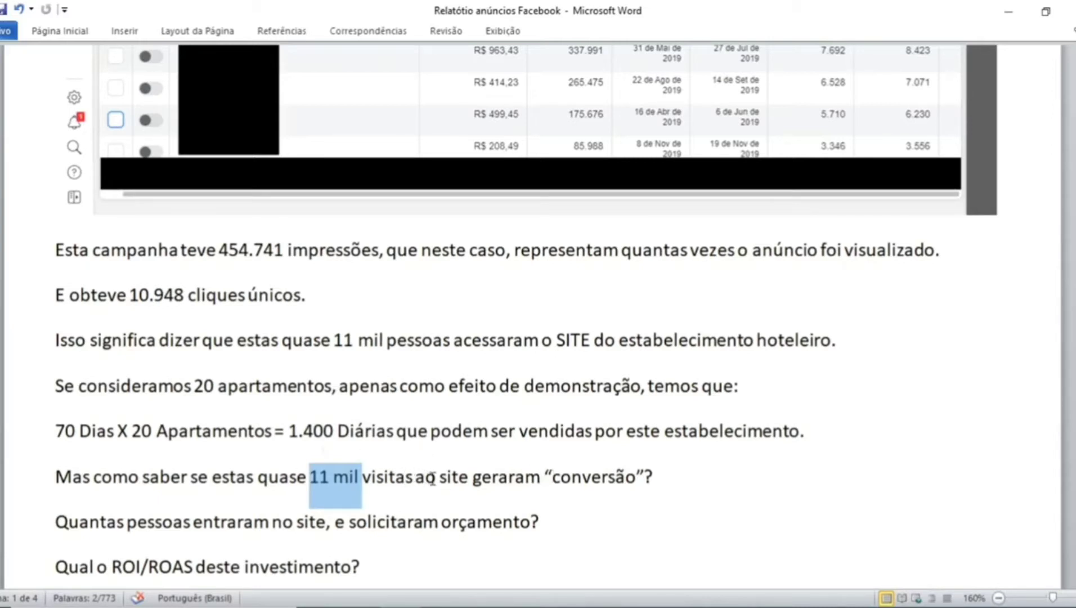
{"action": "left_click_drag", "start_coordinate": [415, 476], "coordinate": [314, 478]}
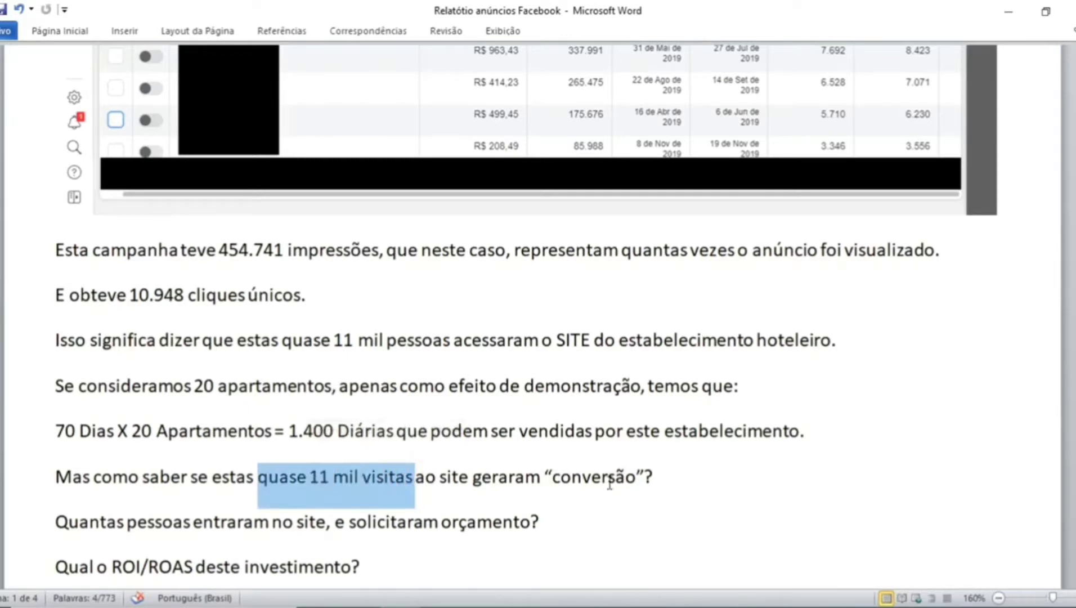
{"action": "left_click_drag", "start_coordinate": [657, 476], "coordinate": [573, 478]}
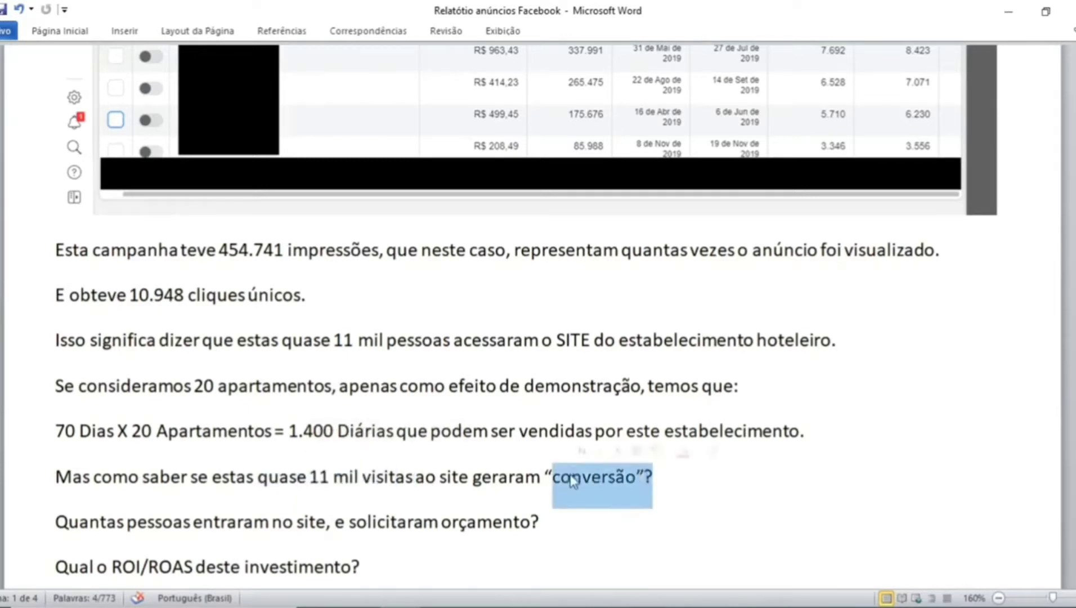
{"action": "left_click_drag", "start_coordinate": [311, 476], "coordinate": [365, 478]}
{"action": "left_click_drag", "start_coordinate": [656, 476], "coordinate": [580, 477]}
Read the questions following the conversion sentence and check them against the click columns of the Imagem N°1 table.
{"action": "scroll", "coordinate": [417, 423], "scroll_direction": "down", "scroll_amount": 1}
{"action": "scroll", "coordinate": [104, 507], "scroll_direction": "down", "scroll_amount": 1}
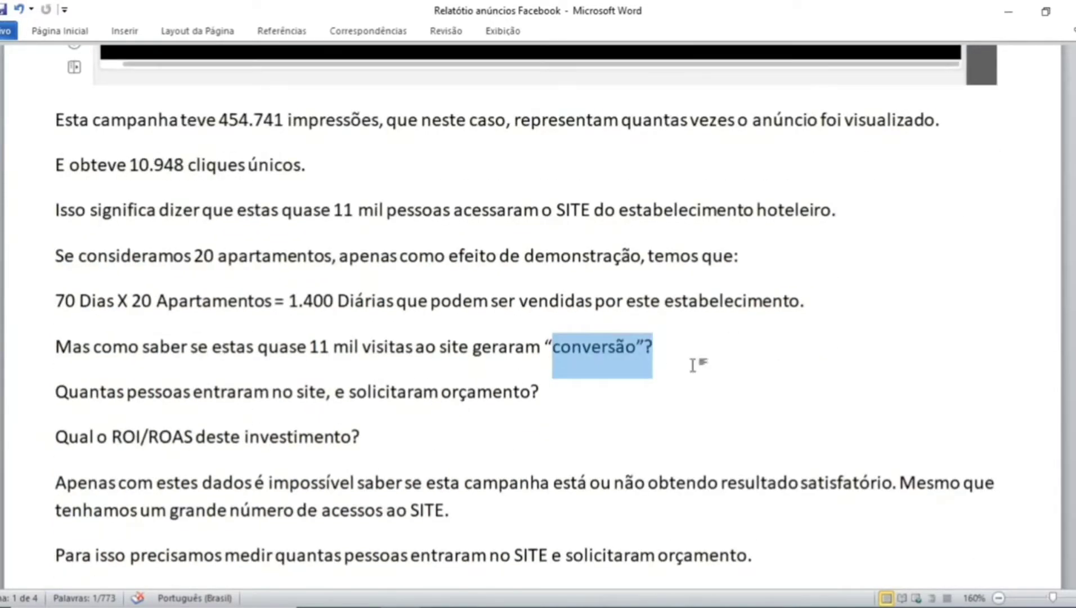
{"action": "scroll", "coordinate": [748, 441], "scroll_direction": "up", "scroll_amount": 3}
{"action": "scroll", "coordinate": [762, 431], "scroll_direction": "up", "scroll_amount": 2}
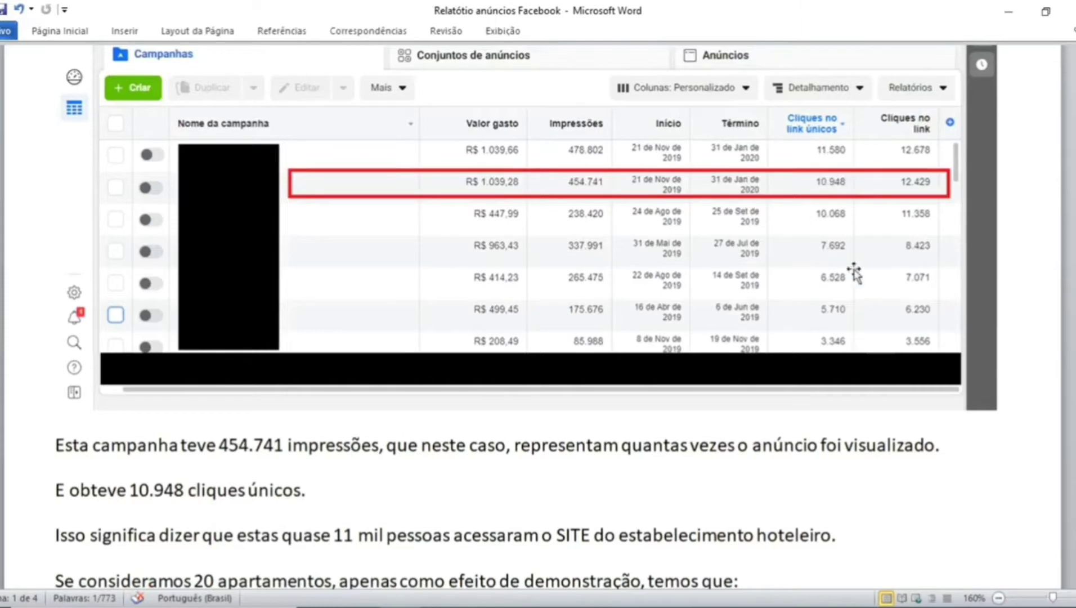
Highlight "solicitaram orçamento." in the sentence on measuring site visitors and read on to the Imagem N°2 heading.
{"action": "scroll", "coordinate": [852, 269], "scroll_direction": "down", "scroll_amount": 5}
{"action": "scroll", "coordinate": [704, 281], "scroll_direction": "down", "scroll_amount": 1}
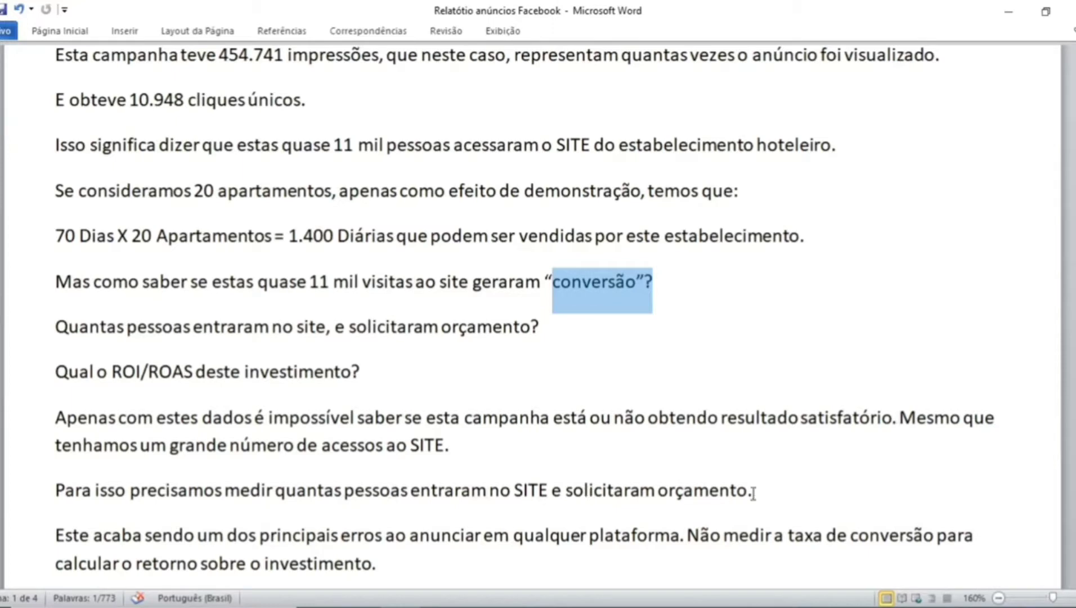
{"action": "left_click_drag", "start_coordinate": [766, 489], "coordinate": [591, 491]}
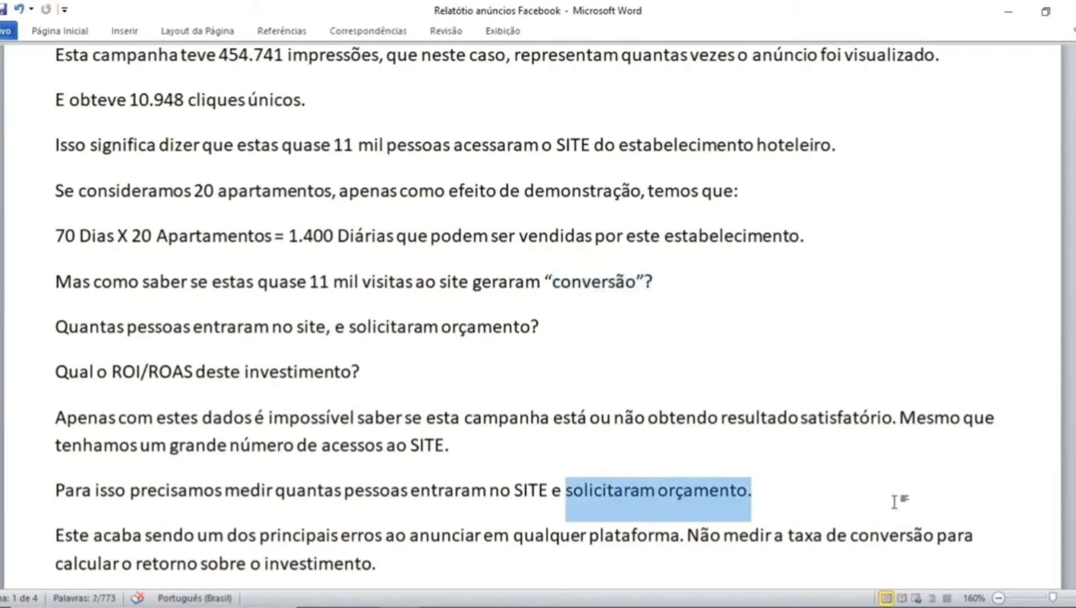
{"action": "scroll", "coordinate": [691, 409], "scroll_direction": "down", "scroll_amount": 2}
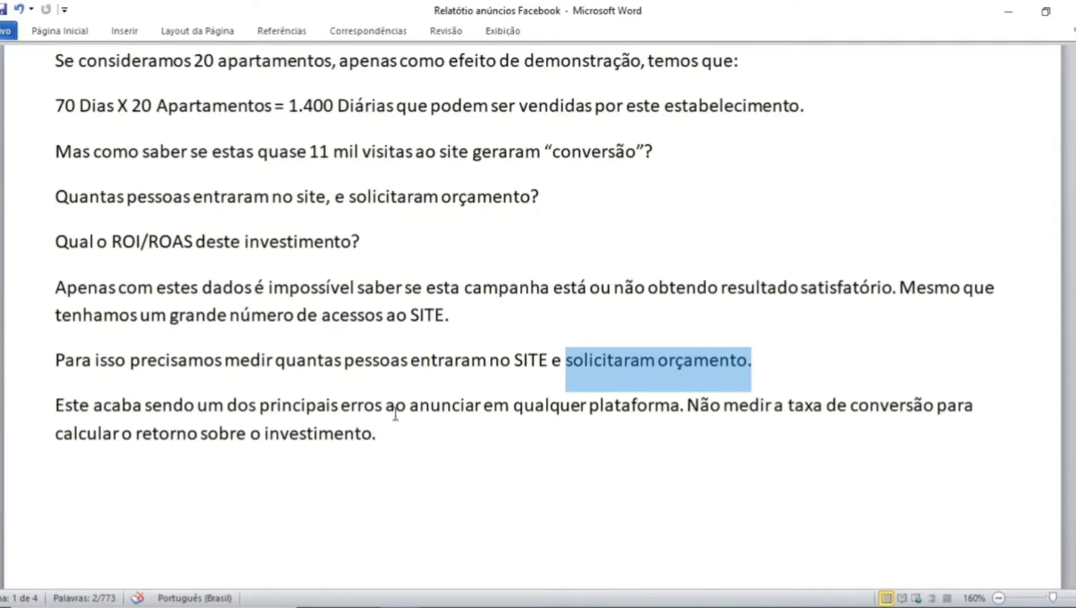
{"action": "scroll", "coordinate": [506, 346], "scroll_direction": "down", "scroll_amount": 5}
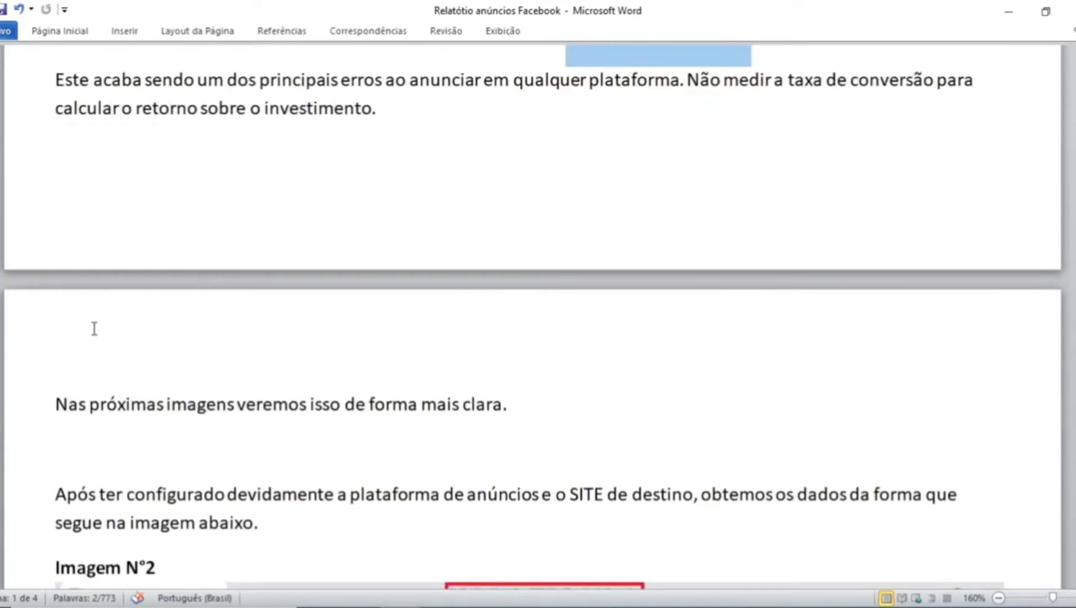
{"action": "scroll", "coordinate": [216, 353], "scroll_direction": "down", "scroll_amount": 1}
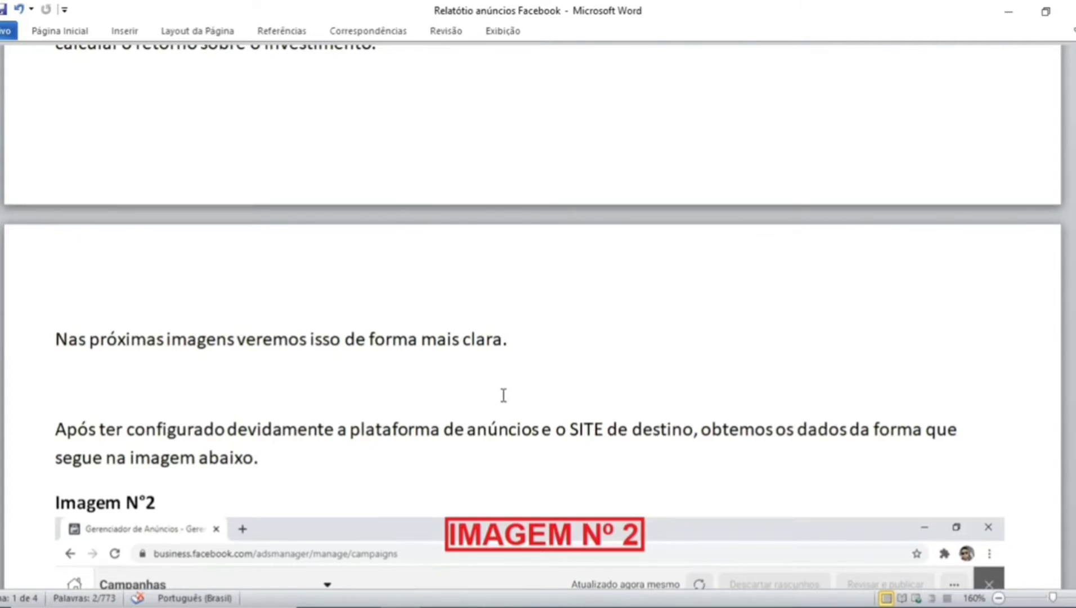
Go back to the Imagem N°1 campaign table and re-examine the outlined campaign's figures and the text below.
{"action": "scroll", "coordinate": [504, 395], "scroll_direction": "up", "scroll_amount": 15}
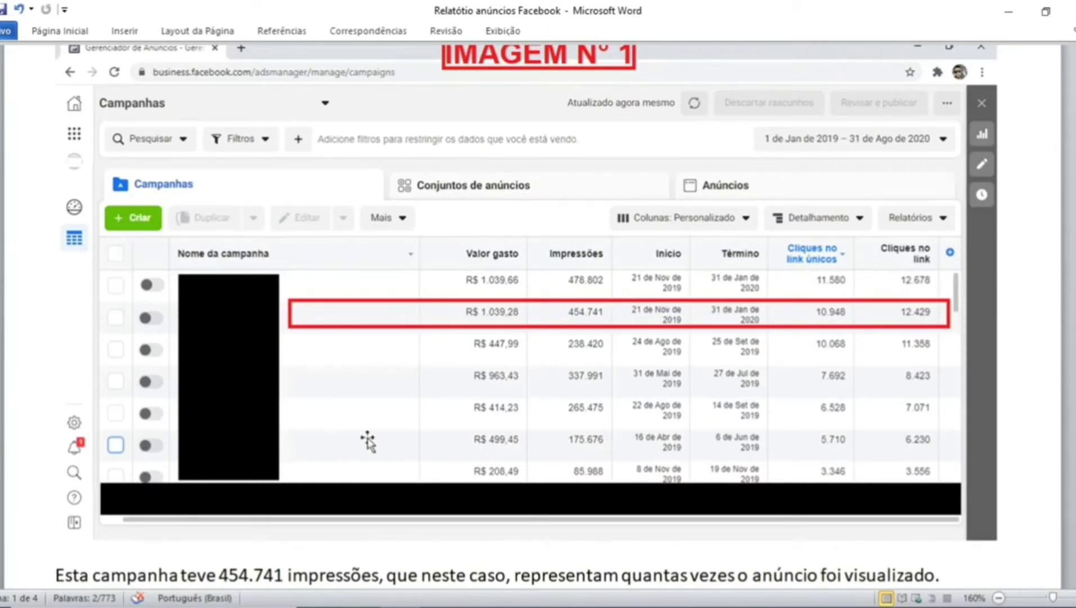
{"action": "scroll", "coordinate": [403, 374], "scroll_direction": "up", "scroll_amount": 2}
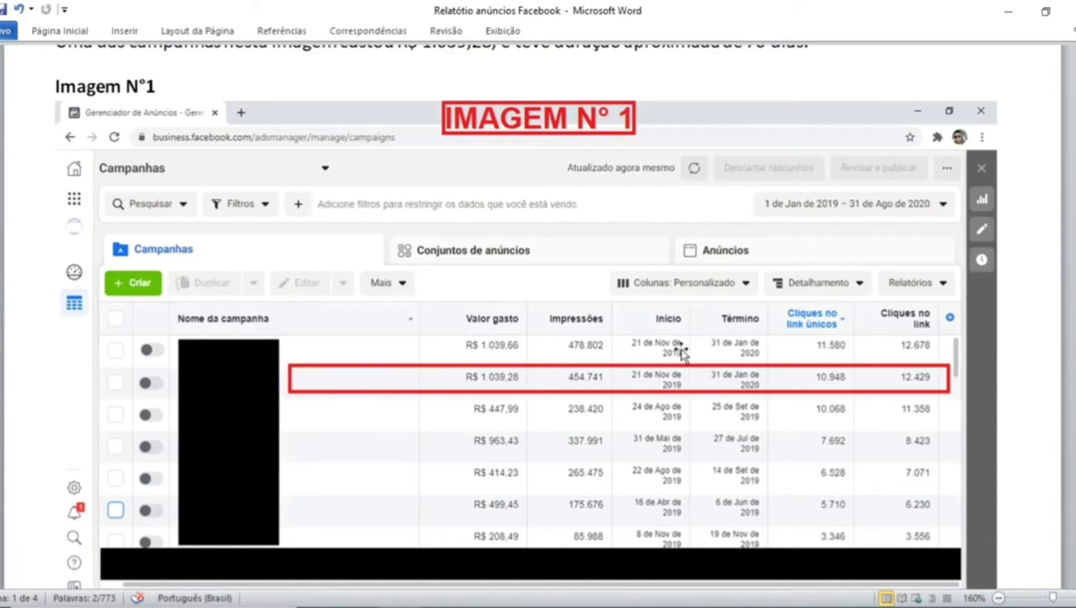
{"action": "scroll", "coordinate": [682, 354], "scroll_direction": "down", "scroll_amount": 20}
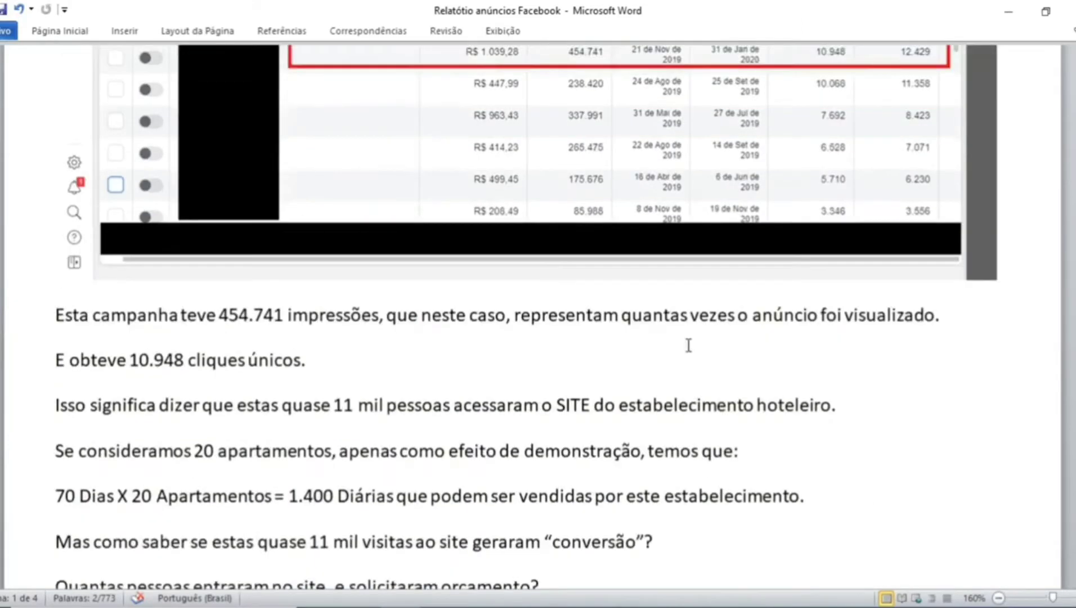
Read the Imagem N°2 campaign table and highlight the R$ 0,57 result in the cost-per-lead calculation below it.
{"action": "scroll", "coordinate": [695, 341], "scroll_direction": "down", "scroll_amount": 8}
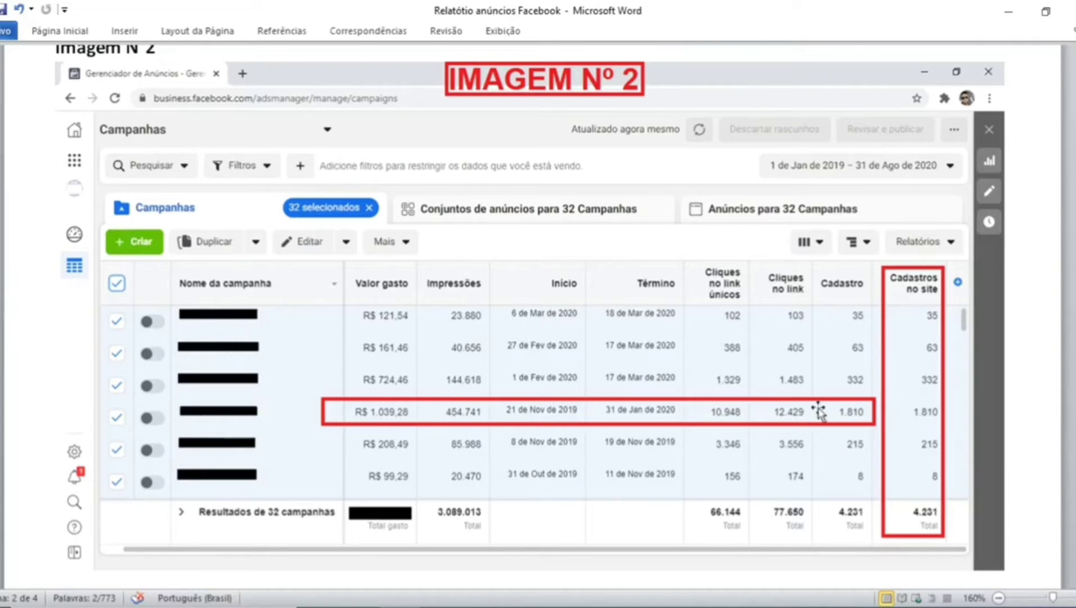
{"action": "scroll", "coordinate": [811, 411], "scroll_direction": "down", "scroll_amount": 3}
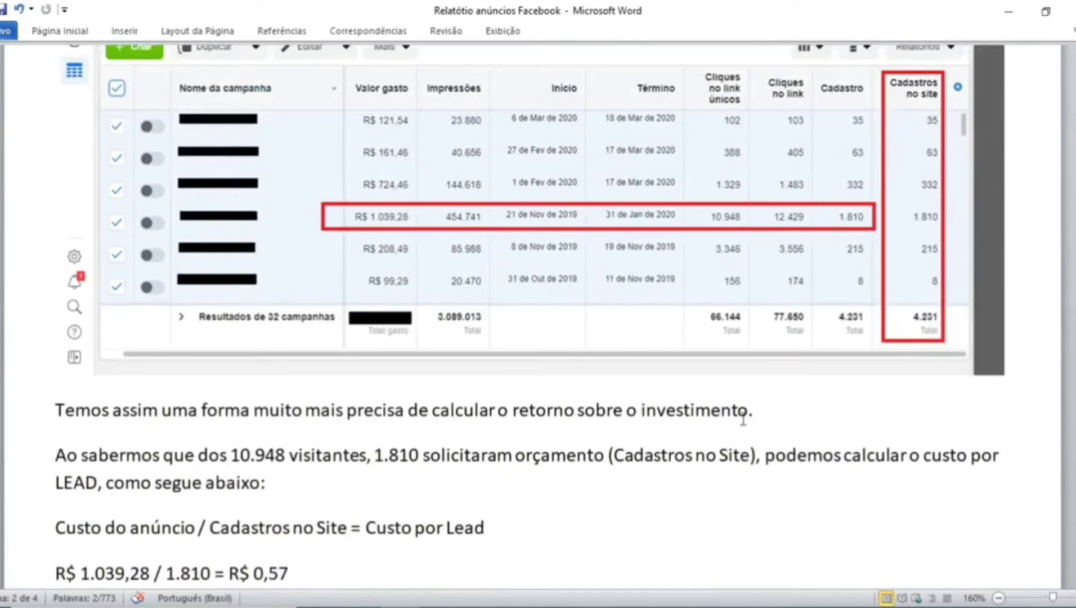
{"action": "scroll", "coordinate": [152, 446], "scroll_direction": "down", "scroll_amount": 1}
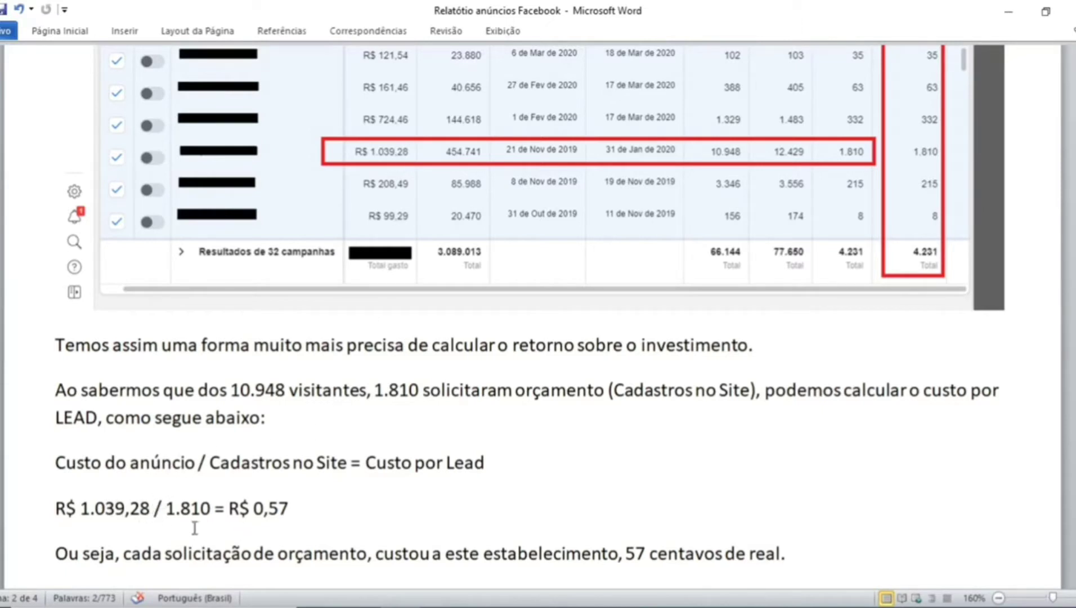
{"action": "left_click", "coordinate": [294, 507]}
{"action": "left_click_drag", "start_coordinate": [291, 508], "coordinate": [229, 508]}
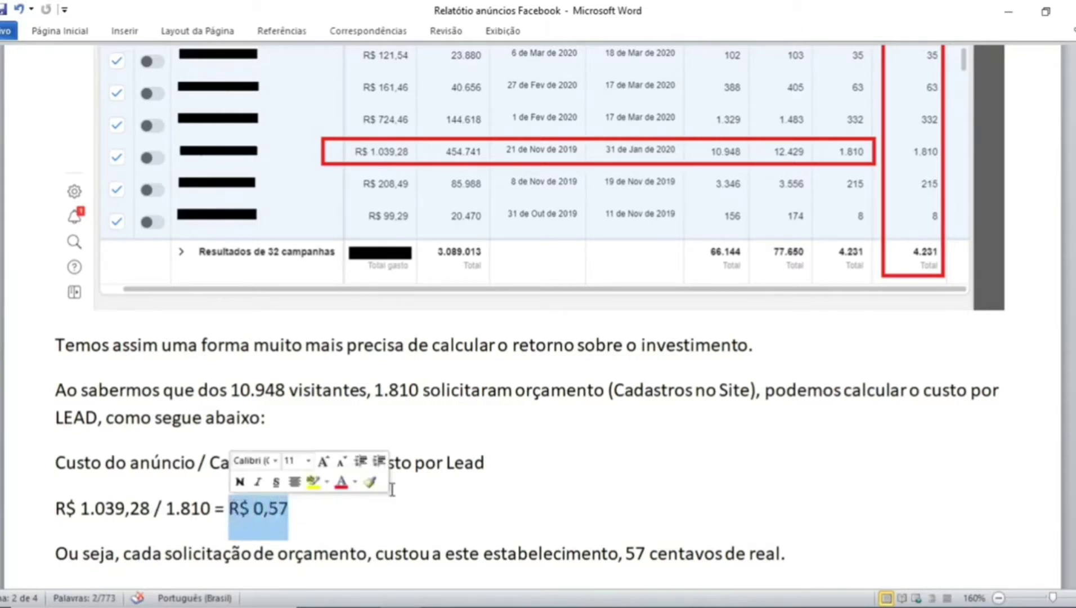
{"action": "left_click", "coordinate": [555, 416]}
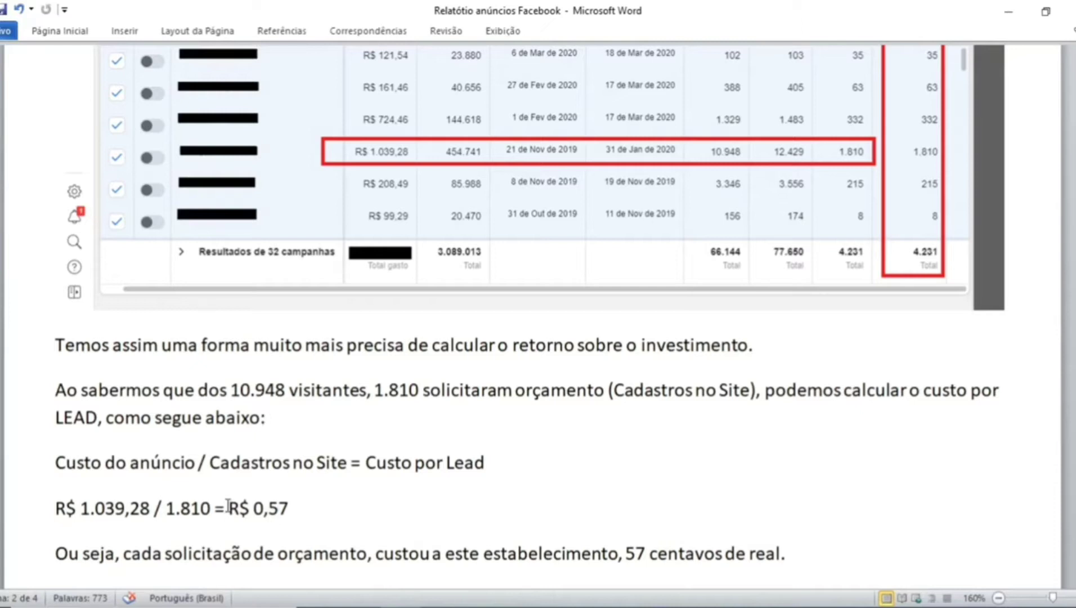
{"action": "left_click_drag", "start_coordinate": [227, 507], "coordinate": [298, 505]}
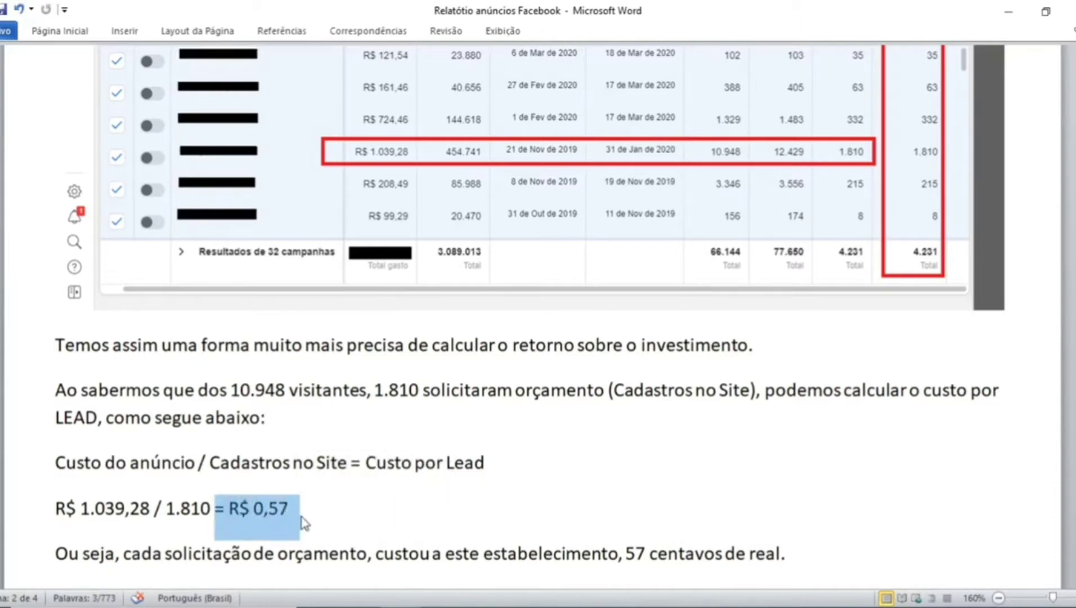
{"action": "left_click", "coordinate": [314, 516]}
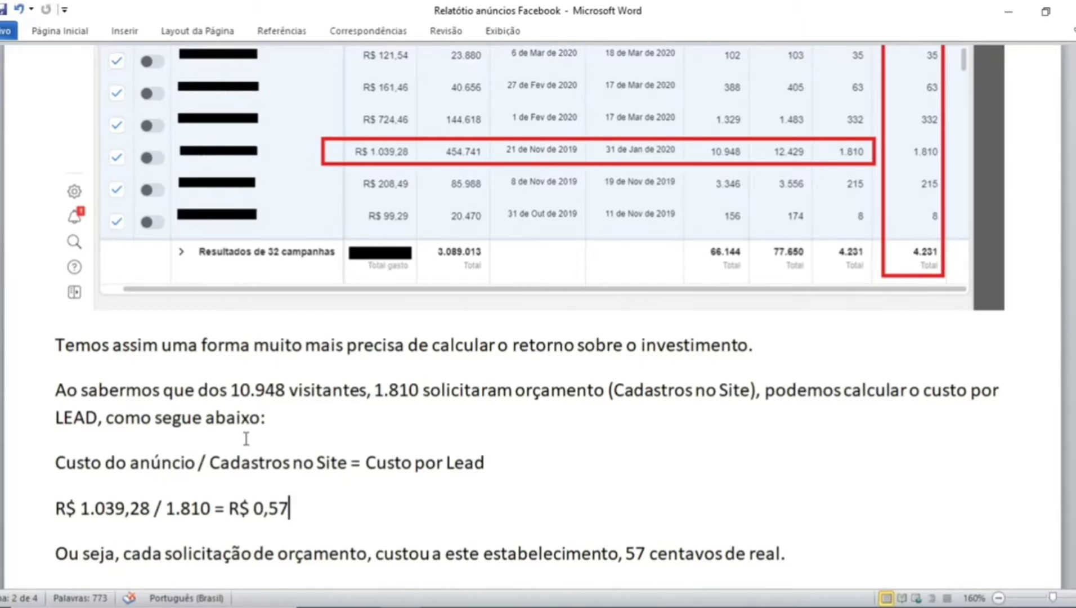
Highlight the 1.810 divisor in the cost-per-lead calculation, check it against the Imagem N°2 table and read the paragraphs below.
{"action": "scroll", "coordinate": [778, 358], "scroll_direction": "down", "scroll_amount": 1}
{"action": "scroll", "coordinate": [778, 358], "scroll_direction": "down", "scroll_amount": 1}
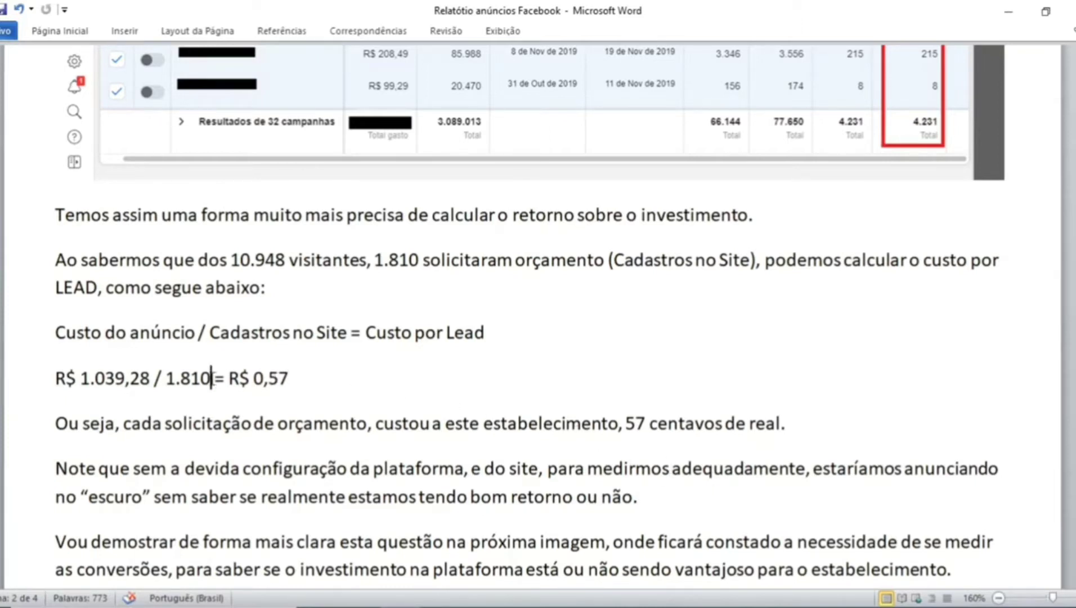
{"action": "left_click_drag", "start_coordinate": [214, 378], "coordinate": [176, 380]}
{"action": "scroll", "coordinate": [703, 369], "scroll_direction": "up", "scroll_amount": 3}
{"action": "scroll", "coordinate": [704, 370], "scroll_direction": "up", "scroll_amount": 3}
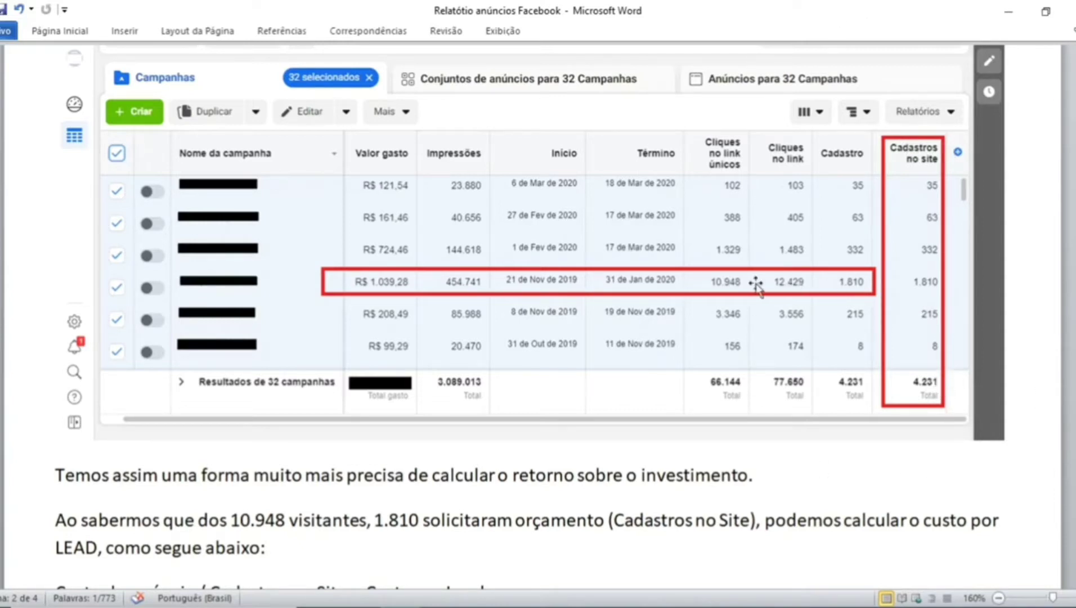
{"action": "scroll", "coordinate": [824, 303], "scroll_direction": "down", "scroll_amount": 1}
{"action": "scroll", "coordinate": [824, 304], "scroll_direction": "down", "scroll_amount": 5}
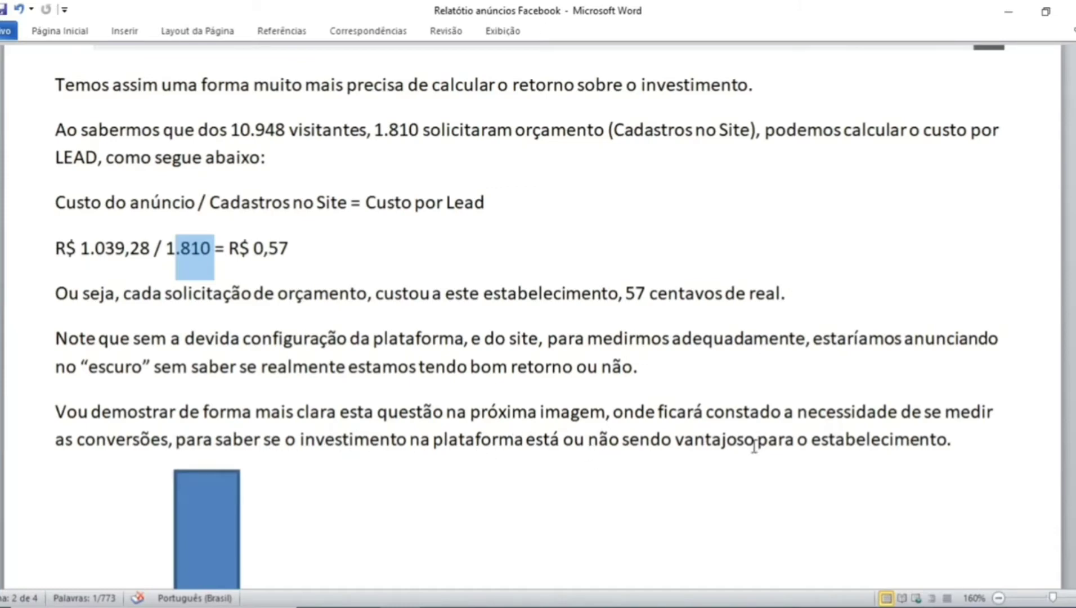
Highlight "de 20 apartamentos." in the sentence introducing Imagem N°3 and look back over the earlier hotel's calculation and Imagem N°2 table.
{"action": "scroll", "coordinate": [939, 419], "scroll_direction": "down", "scroll_amount": 8}
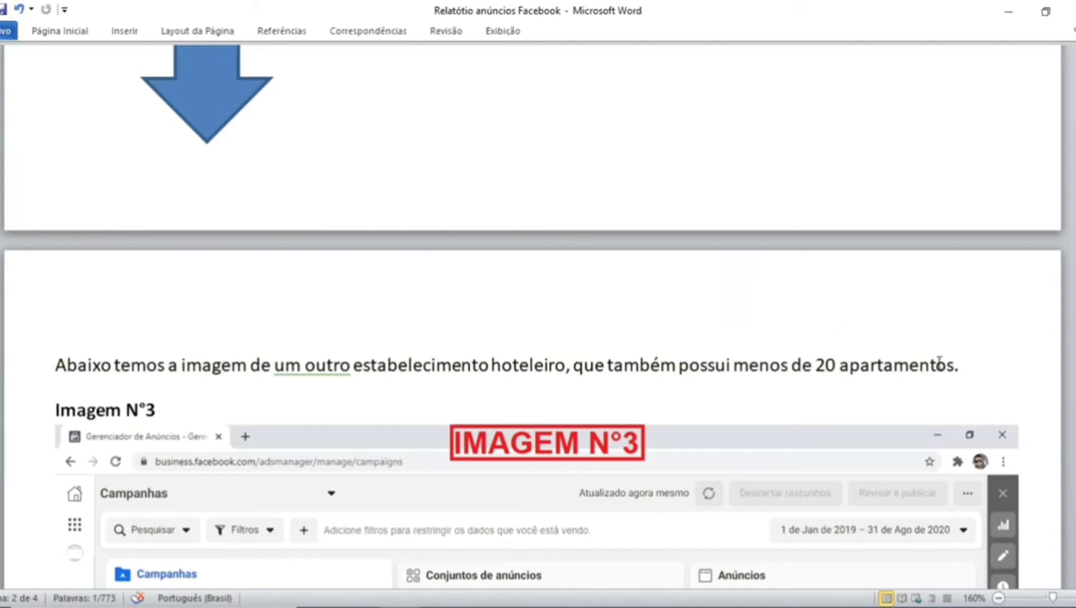
{"action": "left_click_drag", "start_coordinate": [972, 367], "coordinate": [801, 368]}
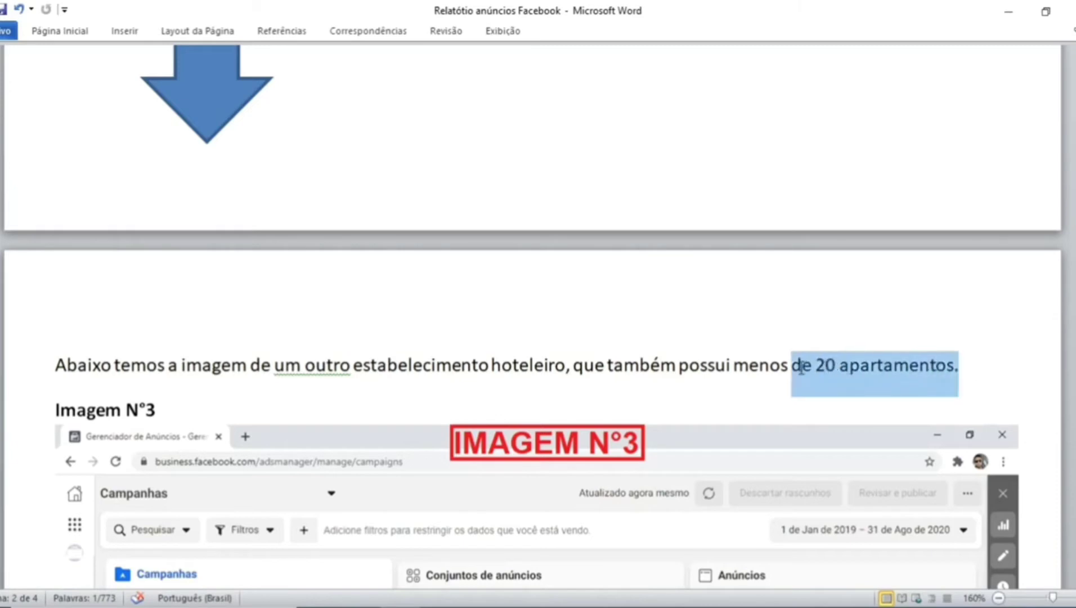
{"action": "scroll", "coordinate": [680, 384], "scroll_direction": "up", "scroll_amount": 3}
{"action": "scroll", "coordinate": [679, 384], "scroll_direction": "down", "scroll_amount": 15}
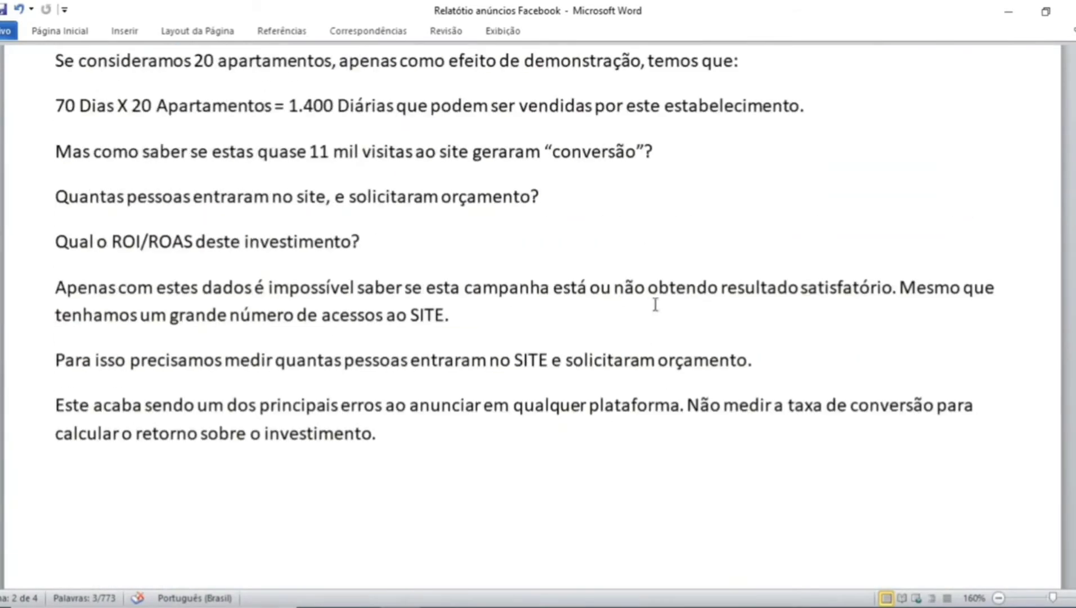
{"action": "scroll", "coordinate": [655, 304], "scroll_direction": "up", "scroll_amount": 8}
{"action": "scroll", "coordinate": [668, 288], "scroll_direction": "down", "scroll_amount": 20}
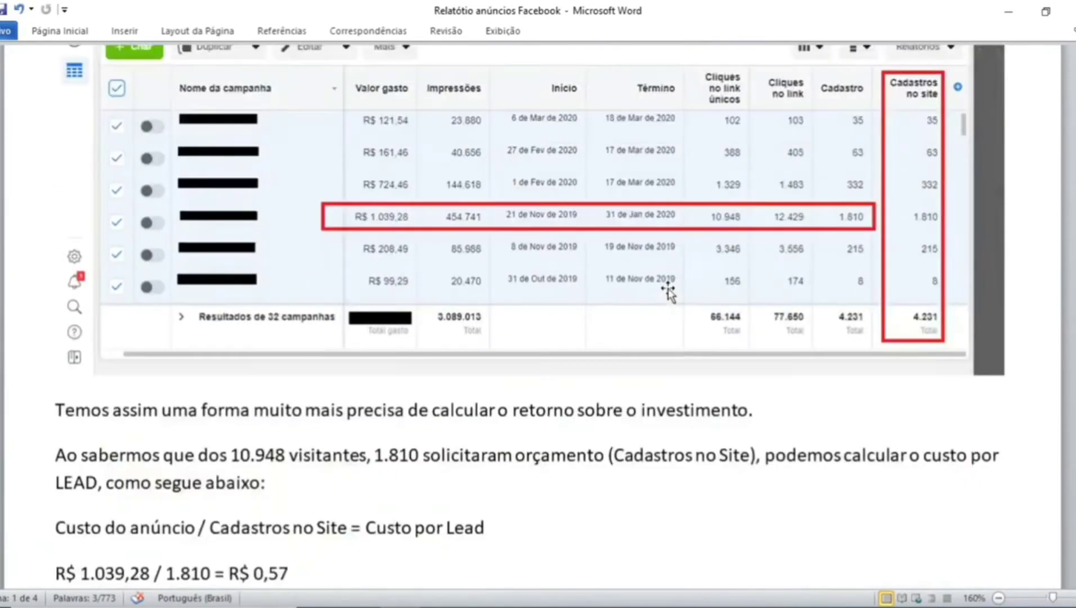
{"action": "scroll", "coordinate": [668, 291], "scroll_direction": "down", "scroll_amount": 1}
{"action": "scroll", "coordinate": [668, 291], "scroll_direction": "up", "scroll_amount": 1}
{"action": "scroll", "coordinate": [667, 291], "scroll_direction": "down", "scroll_amount": 12}
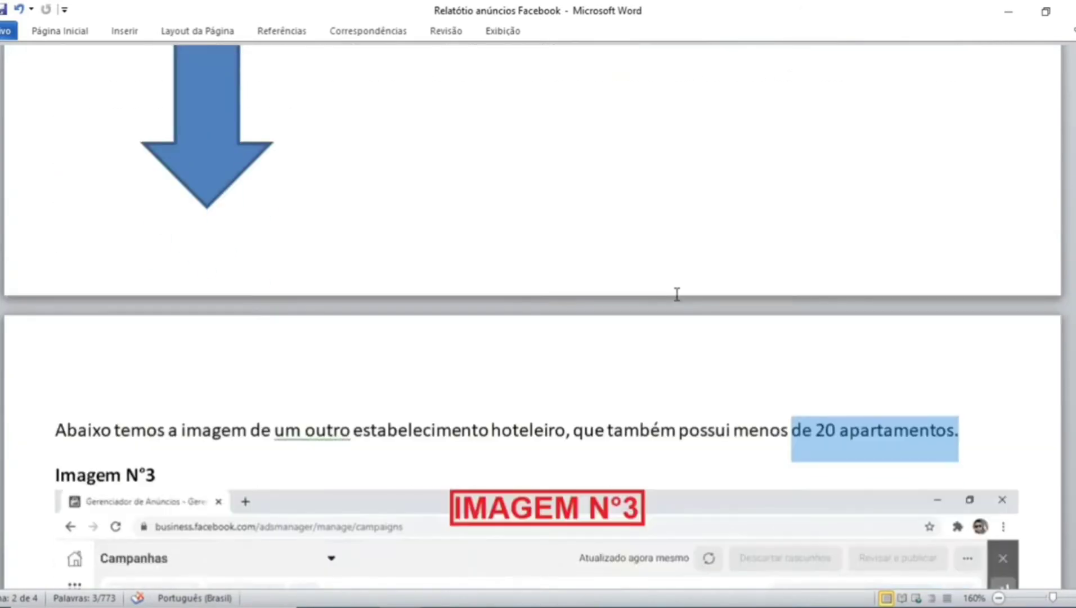
{"action": "left_click", "coordinate": [965, 434]}
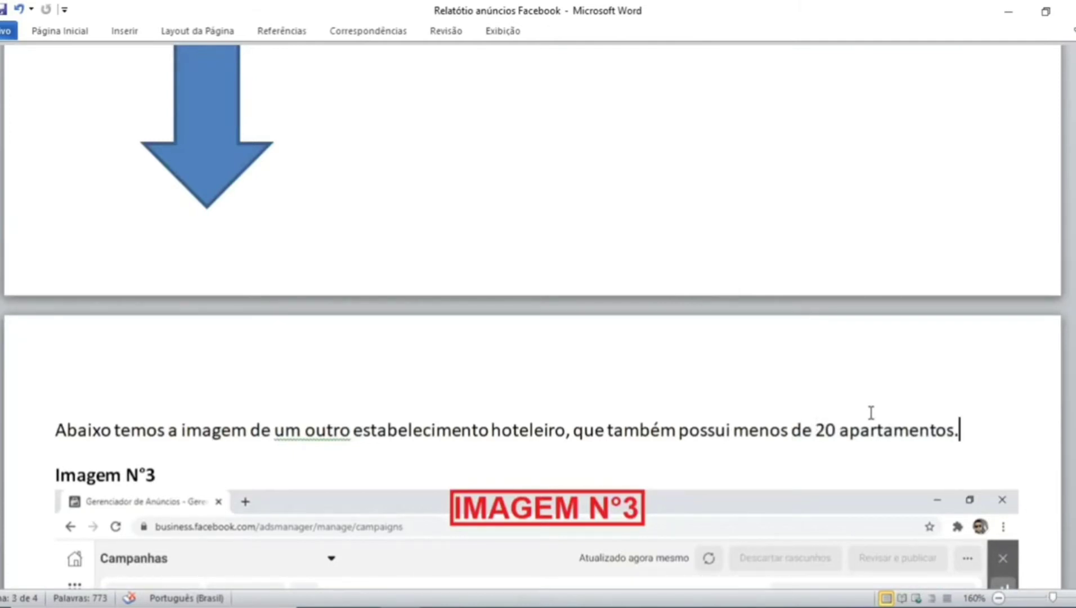
Examine the three campaigns in the Imagem N°3 table and highlight 170,22, 150 and 1,13 in cost-per-lead line a.
{"action": "scroll", "coordinate": [870, 412], "scroll_direction": "down", "scroll_amount": 5}
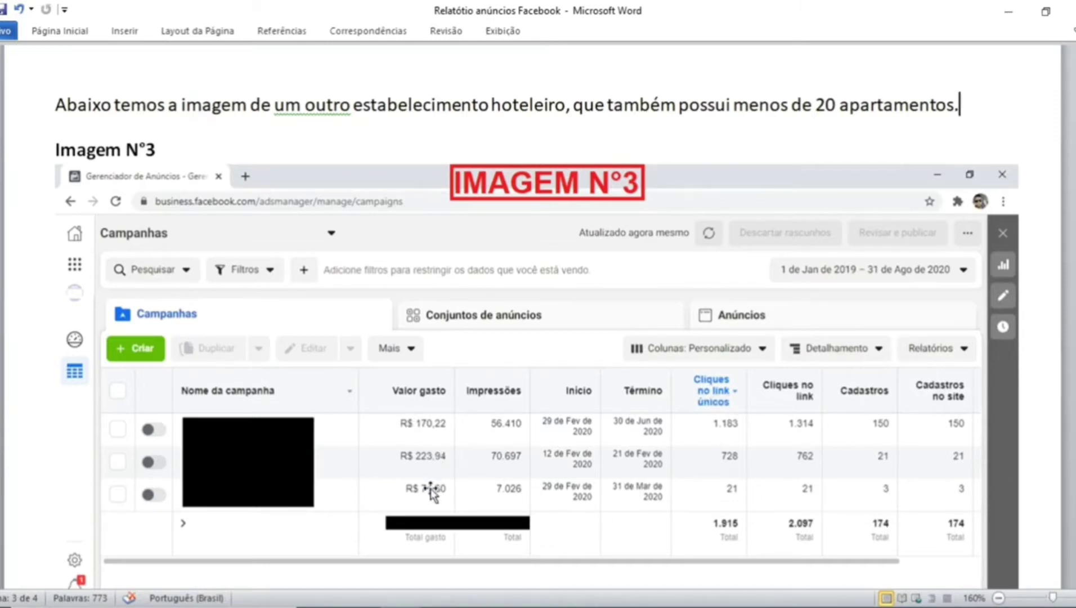
{"action": "scroll", "coordinate": [663, 388], "scroll_direction": "down", "scroll_amount": 3}
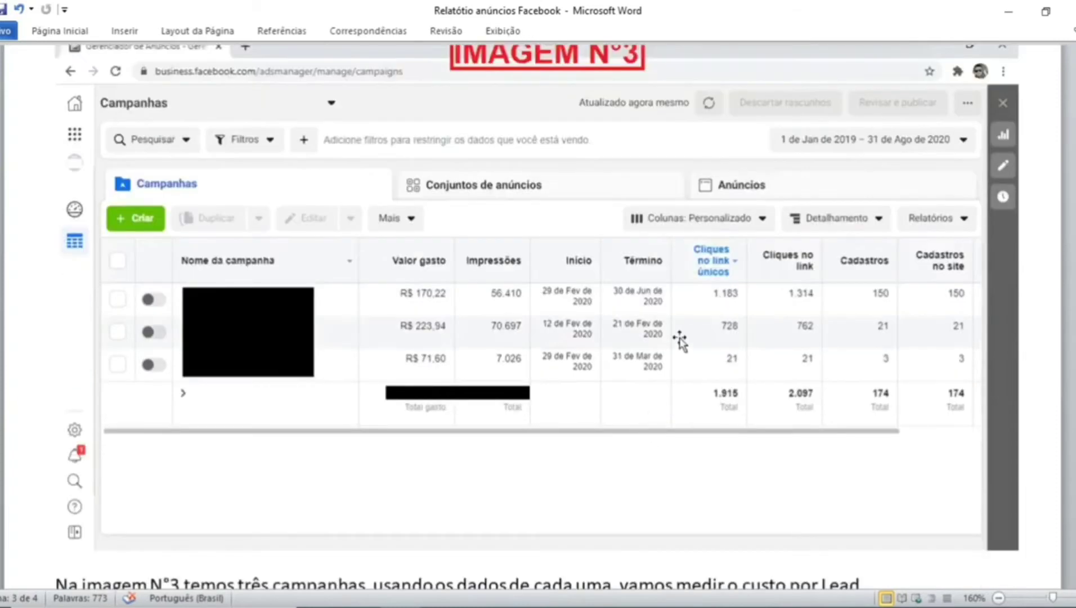
{"action": "scroll", "coordinate": [679, 339], "scroll_direction": "down", "scroll_amount": 1}
{"action": "scroll", "coordinate": [690, 316], "scroll_direction": "down", "scroll_amount": 1}
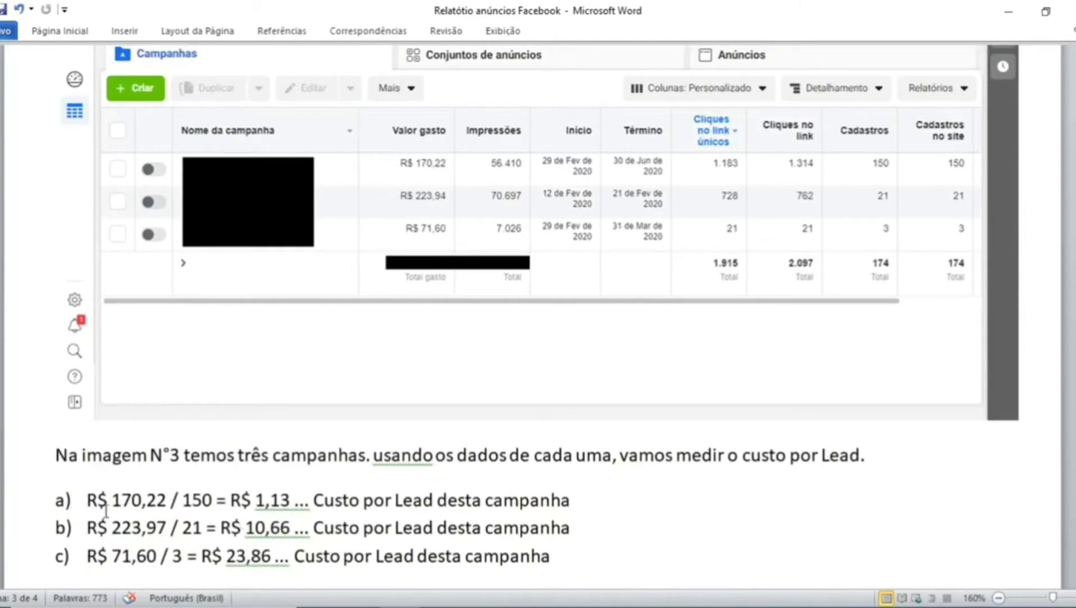
{"action": "left_click_drag", "start_coordinate": [112, 499], "coordinate": [170, 500]}
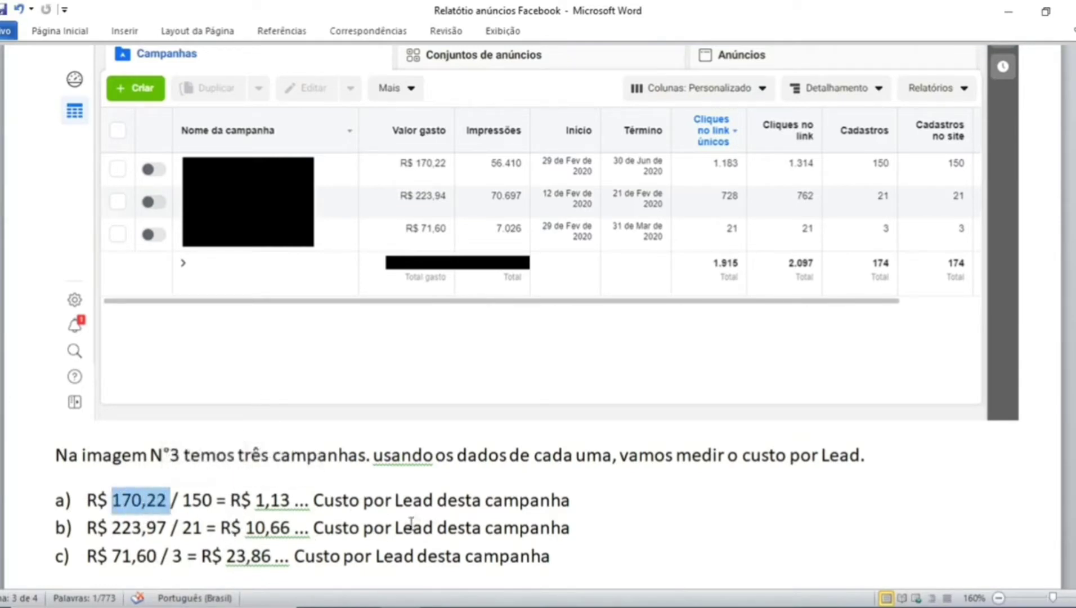
{"action": "left_click", "coordinate": [212, 500]}
{"action": "left_click_drag", "start_coordinate": [212, 500], "coordinate": [183, 500]}
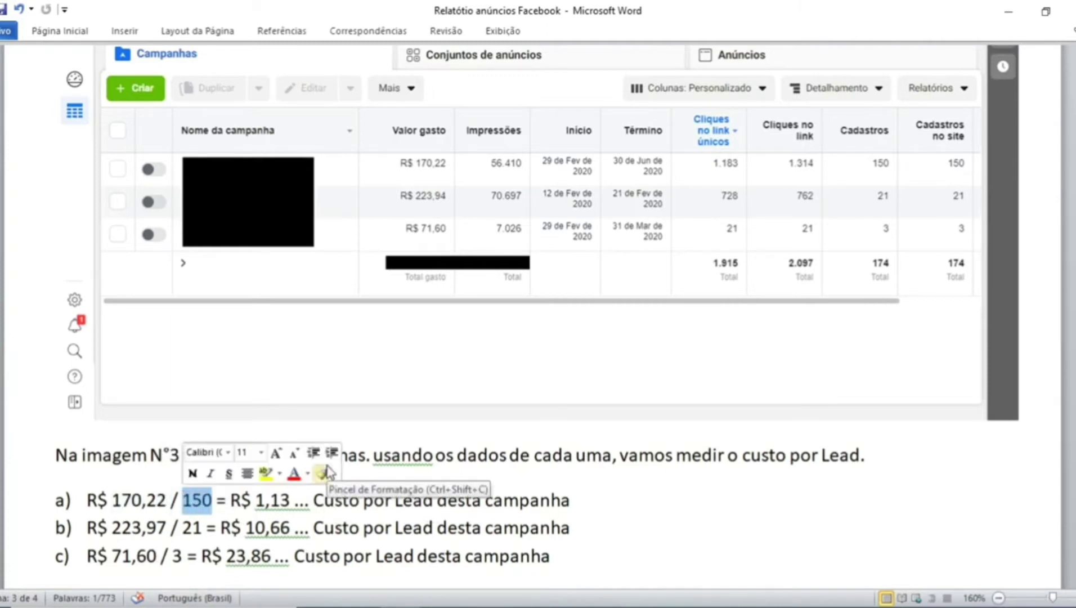
{"action": "left_click_drag", "start_coordinate": [293, 500], "coordinate": [255, 499]}
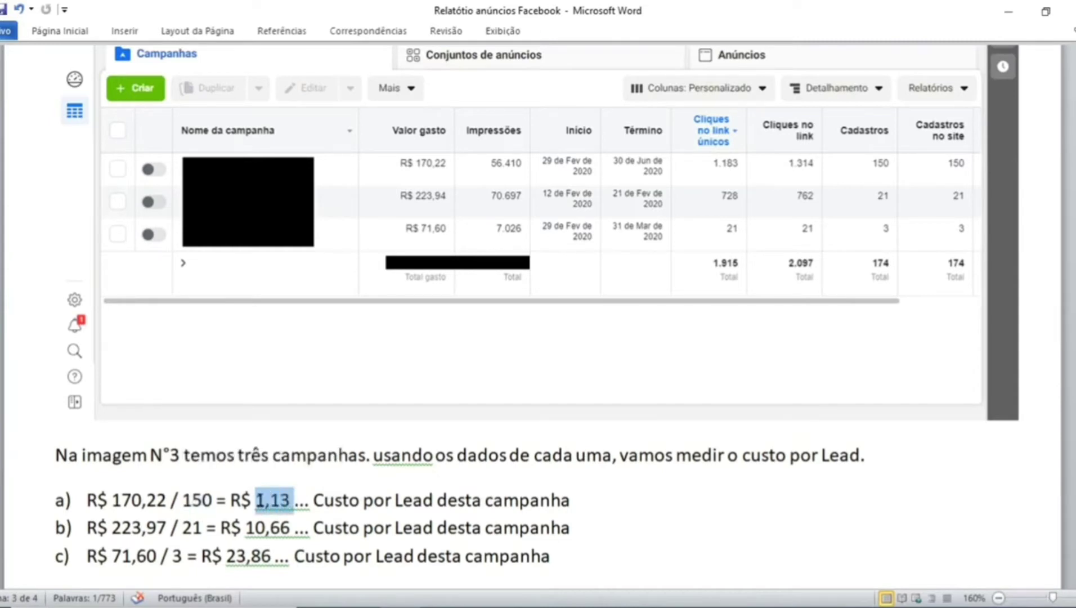
{"action": "left_click", "coordinate": [416, 501]}
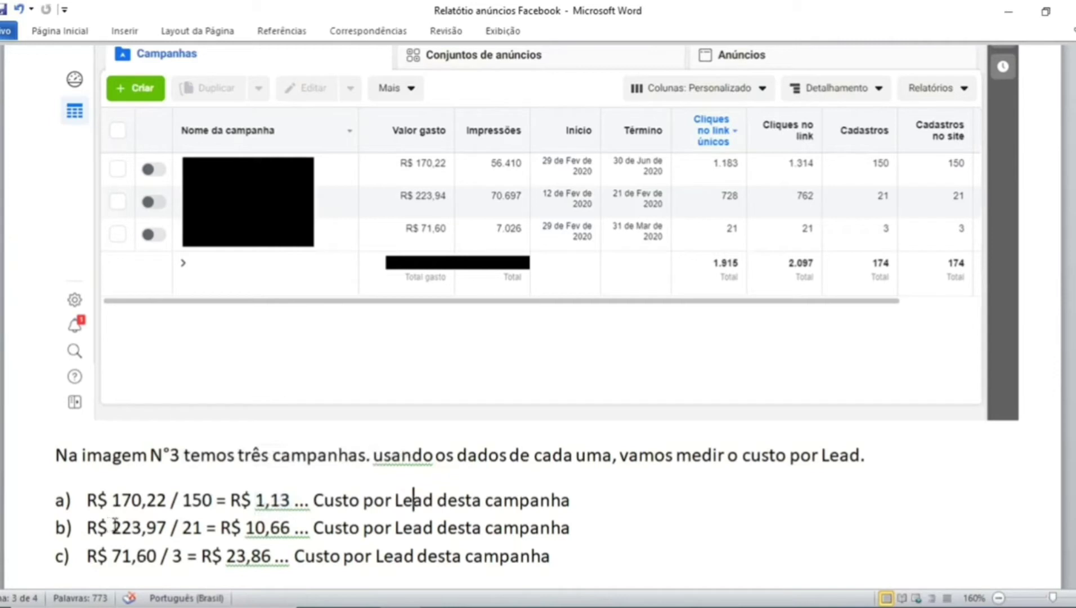
Highlight 223,97, 21 and 10,66 in cost-per-lead line b, and 71,60, 3 and 23,86 in line c.
{"action": "left_click_drag", "start_coordinate": [112, 527], "coordinate": [183, 527]}
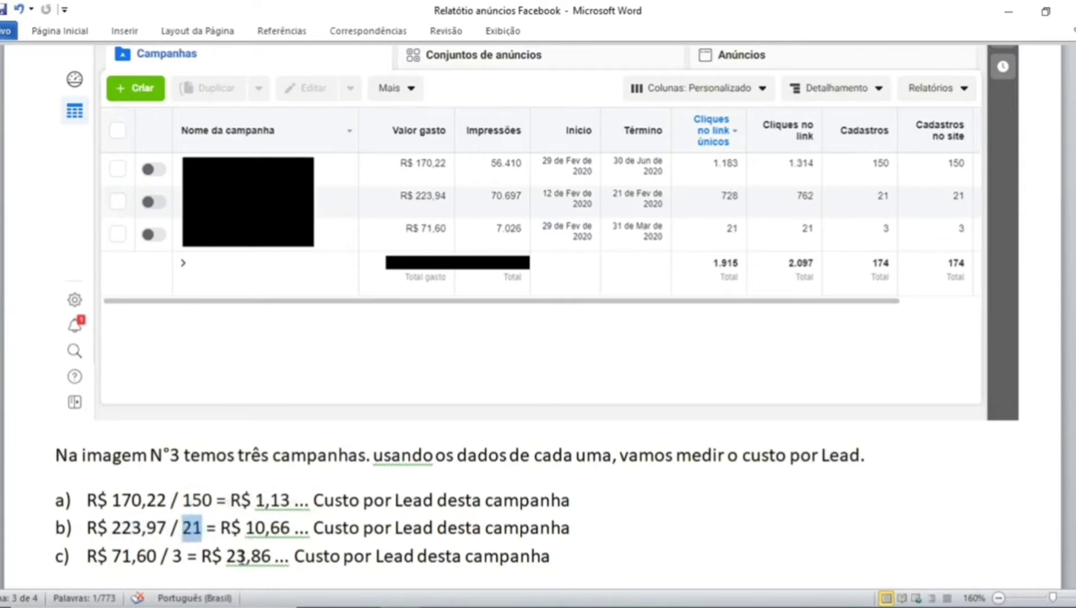
{"action": "left_click_drag", "start_coordinate": [292, 527], "coordinate": [245, 527]}
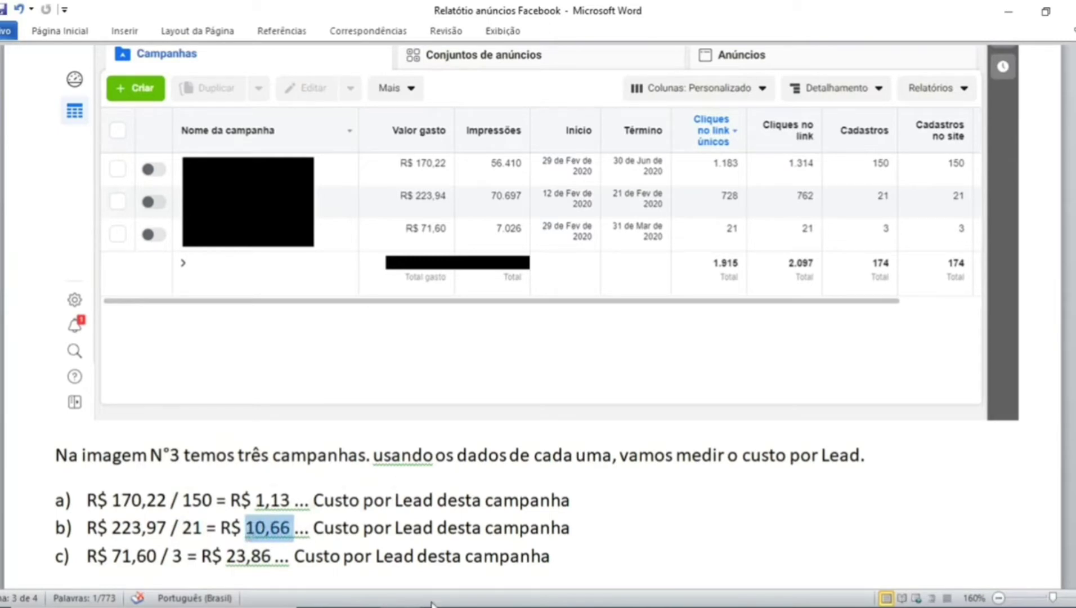
{"action": "scroll", "coordinate": [166, 478], "scroll_direction": "down", "scroll_amount": 1}
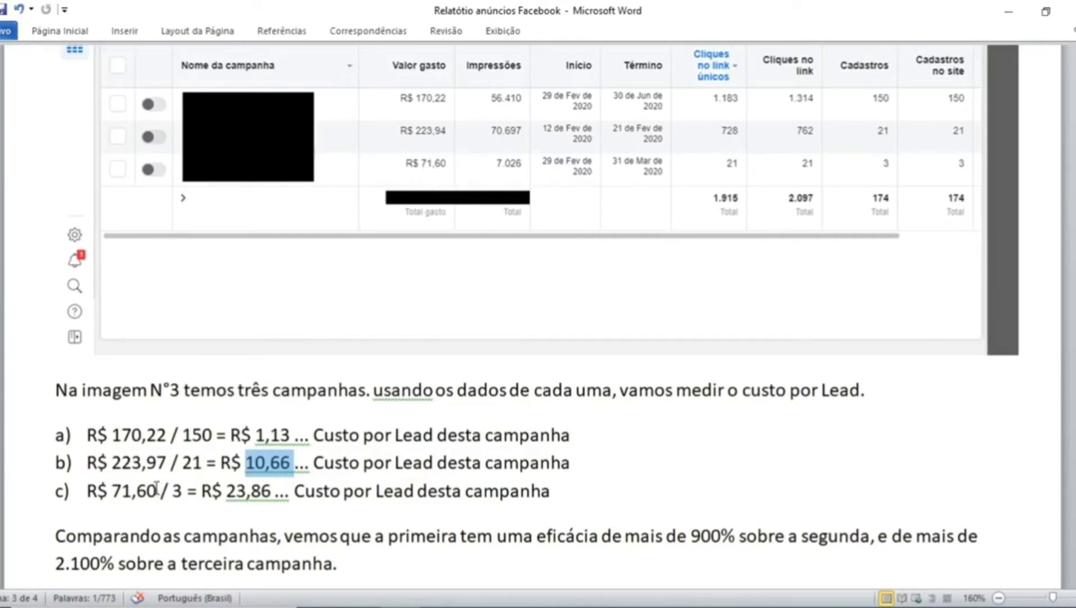
{"action": "left_click_drag", "start_coordinate": [159, 488], "coordinate": [99, 489]}
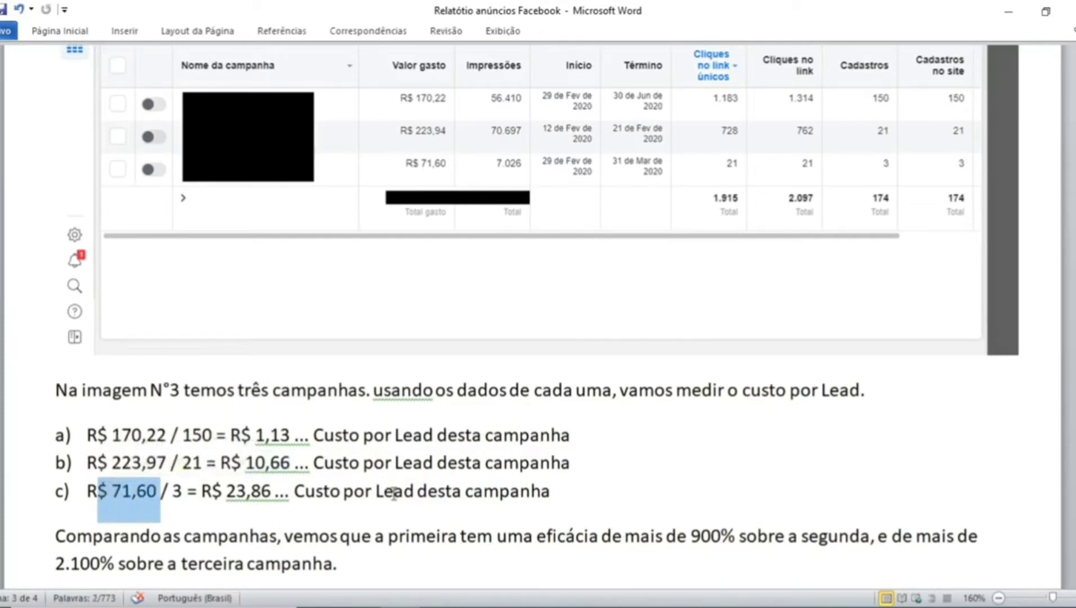
{"action": "double_click", "coordinate": [177, 491]}
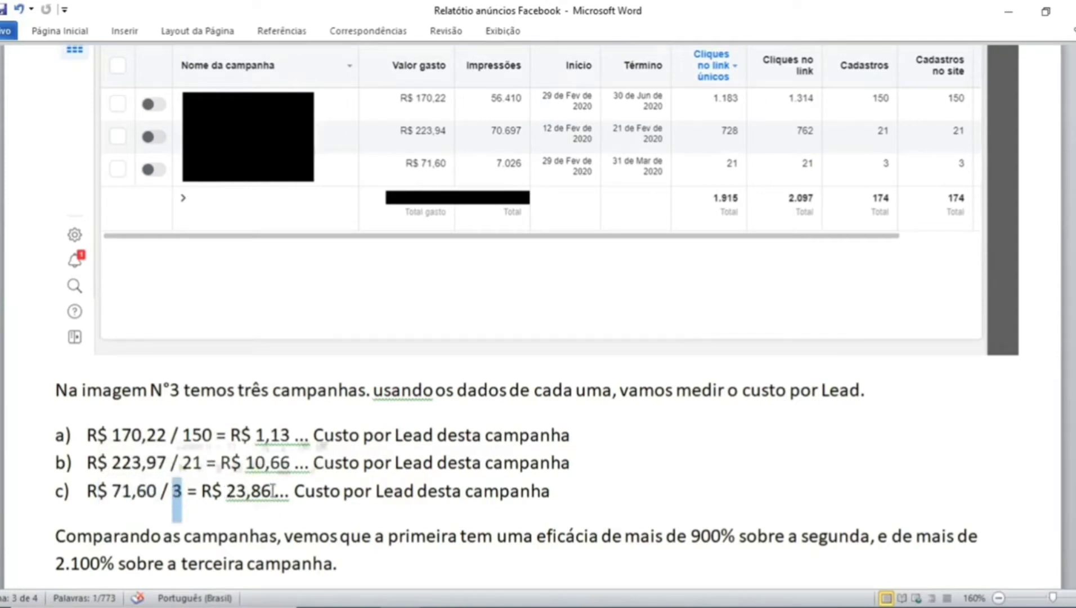
{"action": "left_click_drag", "start_coordinate": [274, 490], "coordinate": [226, 491]}
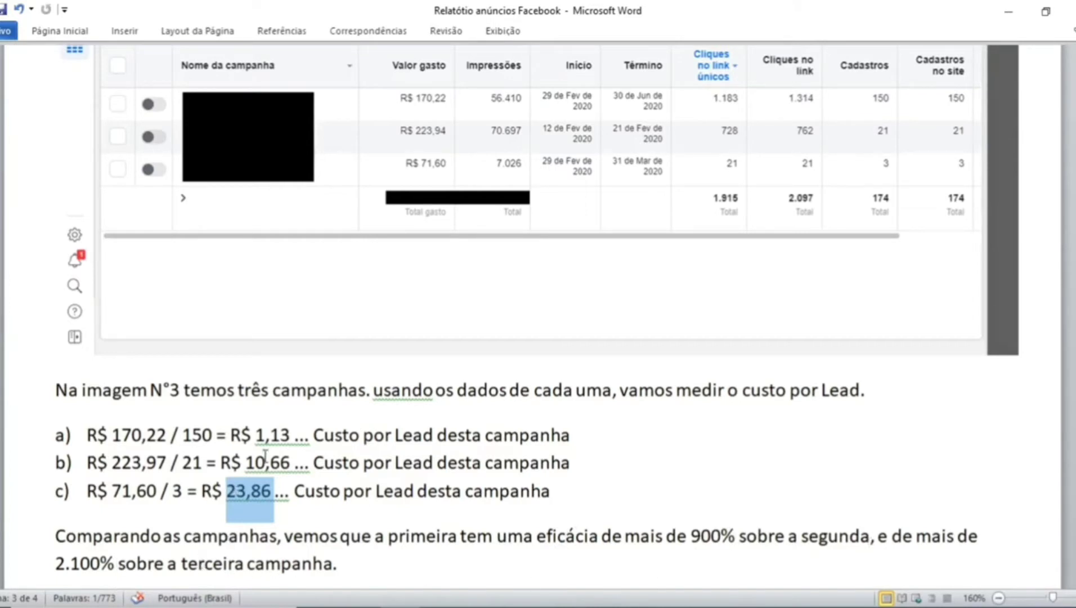
Compare the cost-per-lead results of the three campaigns by highlighting 1,13 in line a and 23,86 in line c.
{"action": "left_click_drag", "start_coordinate": [257, 436], "coordinate": [289, 434]}
{"action": "left_click", "coordinate": [248, 462]}
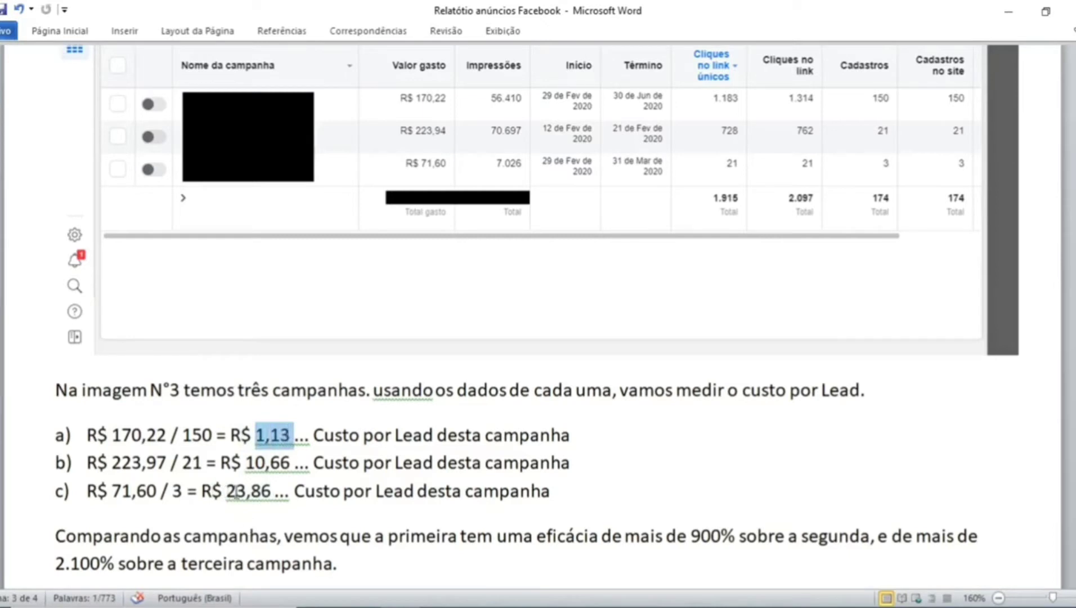
{"action": "double_click", "coordinate": [236, 490]}
{"action": "scroll", "coordinate": [661, 504], "scroll_direction": "down", "scroll_amount": 1}
{"action": "scroll", "coordinate": [667, 507], "scroll_direction": "down", "scroll_amount": 1}
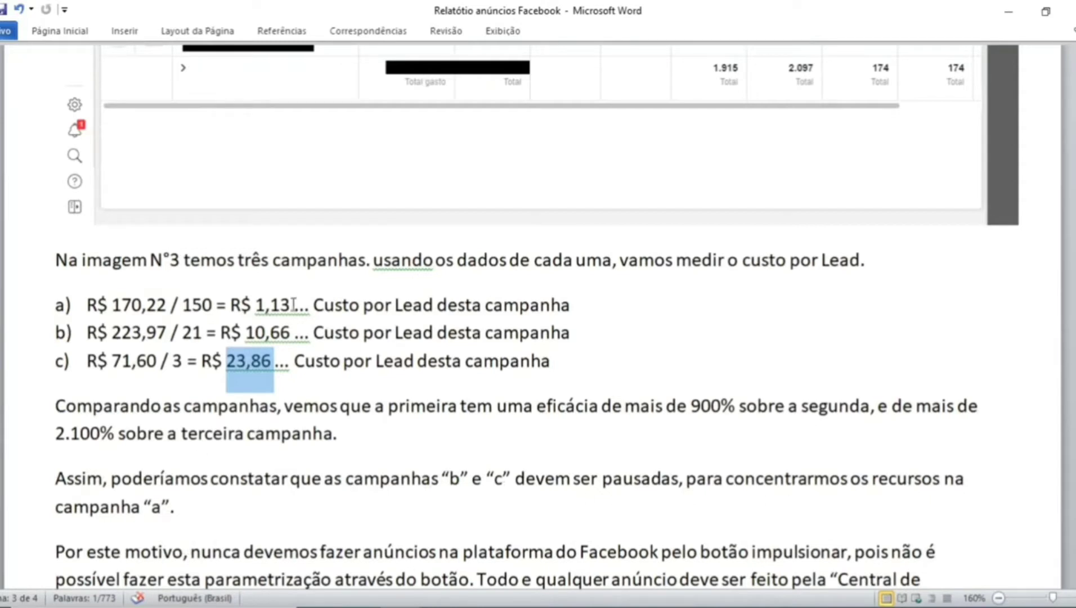
{"action": "left_click_drag", "start_coordinate": [293, 304], "coordinate": [255, 304]}
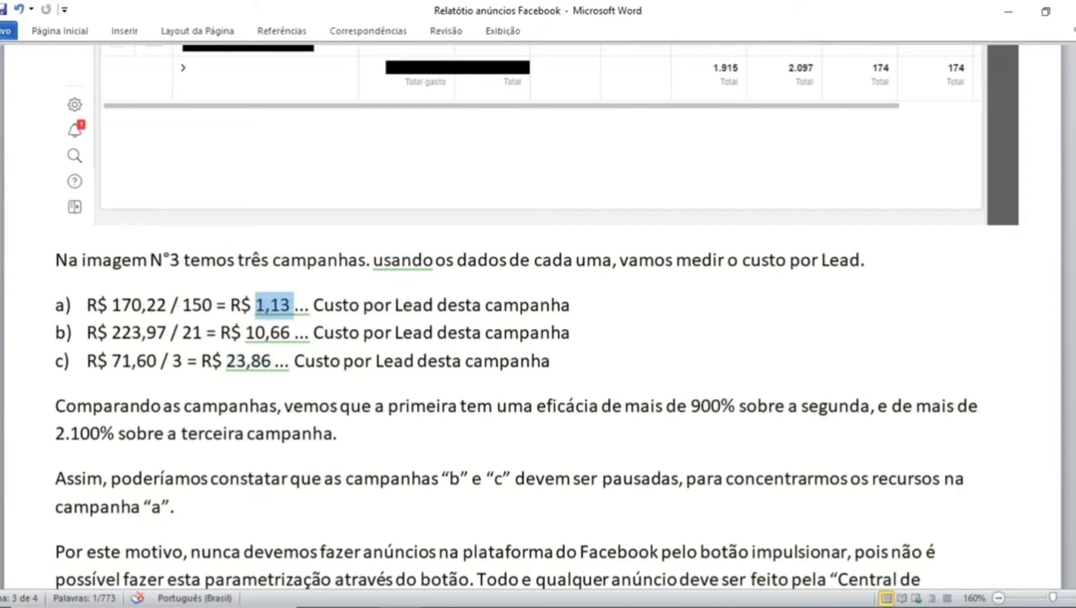
Read the conclusions below the cost-per-lead list, rechecking the Imagem N°3 table, down to the paragraph on other campaign problems.
{"action": "scroll", "coordinate": [520, 442], "scroll_direction": "down", "scroll_amount": 1}
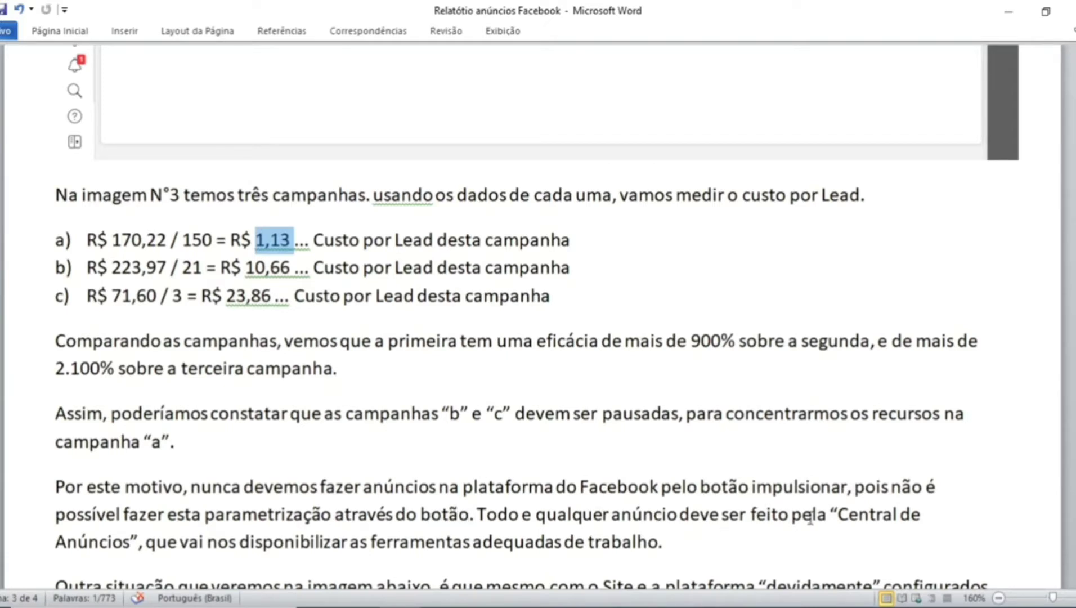
{"action": "scroll", "coordinate": [273, 528], "scroll_direction": "up", "scroll_amount": 4}
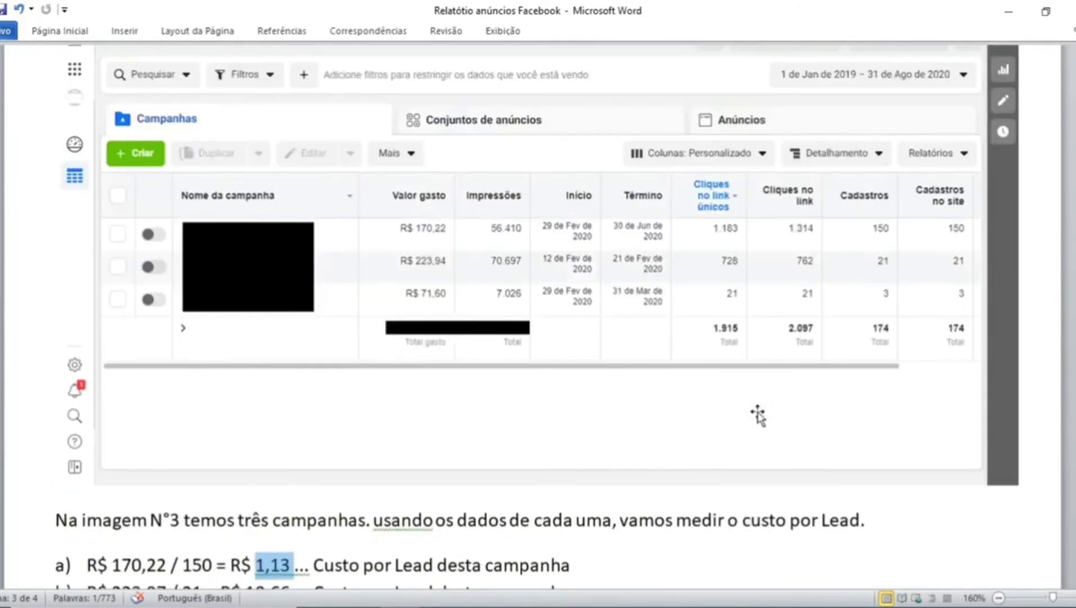
{"action": "scroll", "coordinate": [665, 266], "scroll_direction": "down", "scroll_amount": 6}
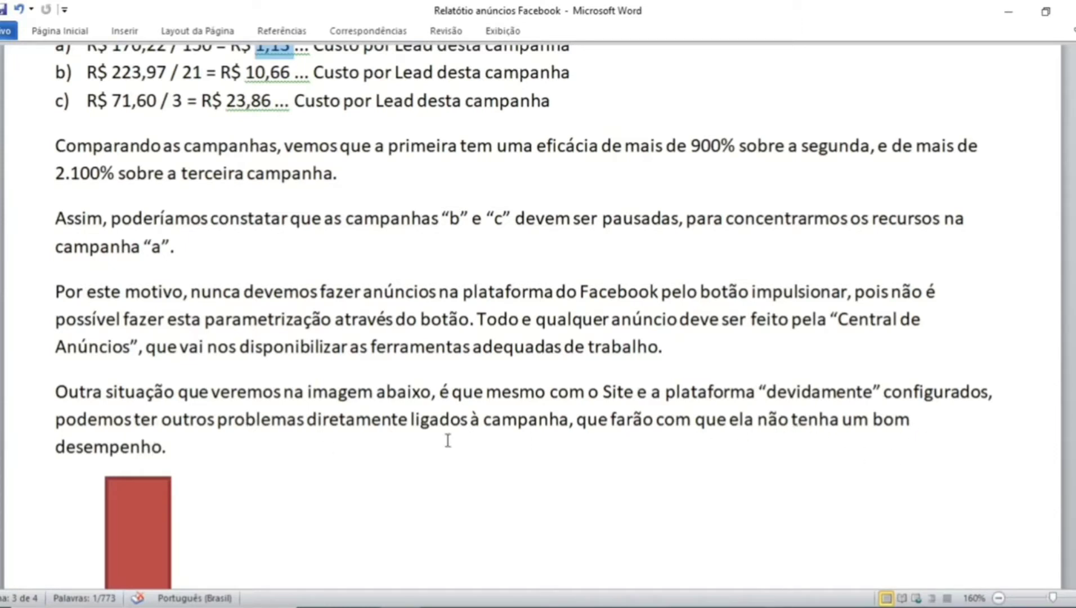
Return to the cost-per-lead list under Imagem N°3 and highlight lines a, b and c together.
{"action": "scroll", "coordinate": [472, 439], "scroll_direction": "up", "scroll_amount": 1}
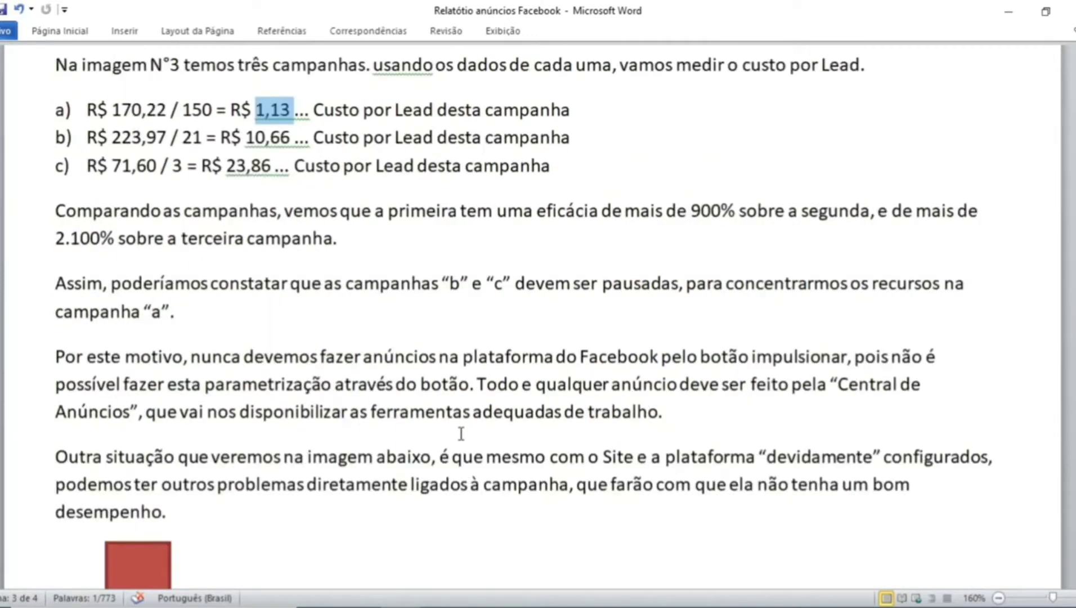
{"action": "scroll", "coordinate": [461, 433], "scroll_direction": "up", "scroll_amount": 3}
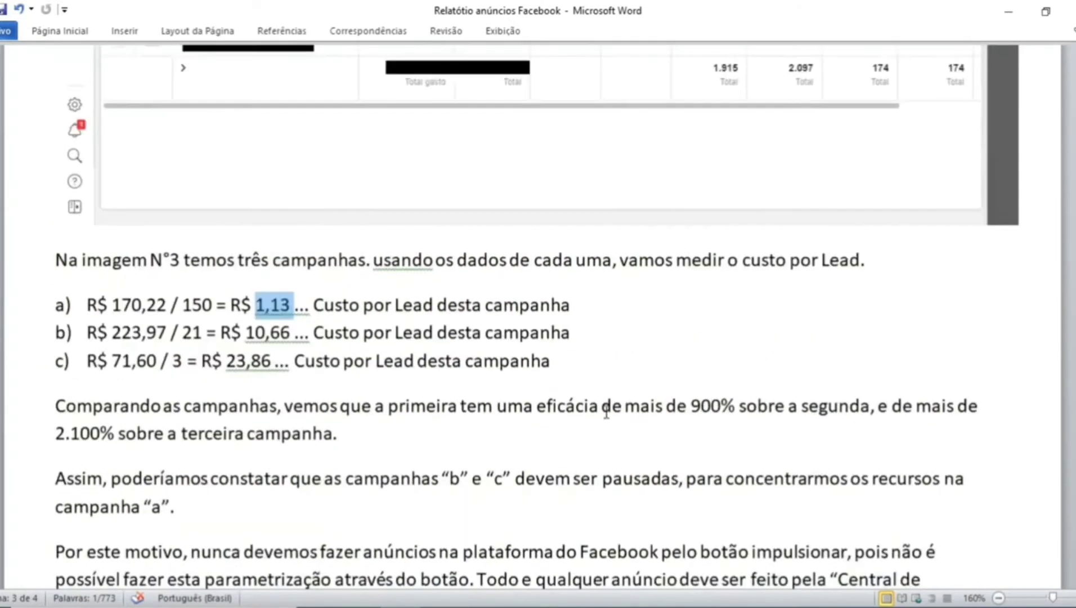
{"action": "scroll", "coordinate": [583, 391], "scroll_direction": "up", "scroll_amount": 2}
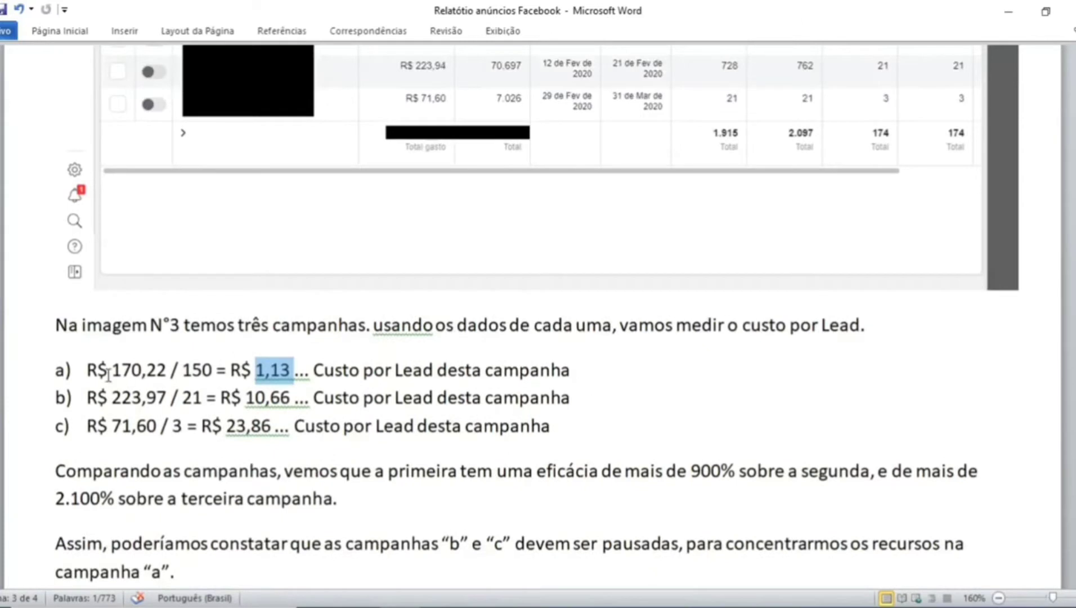
{"action": "left_click", "coordinate": [108, 434]}
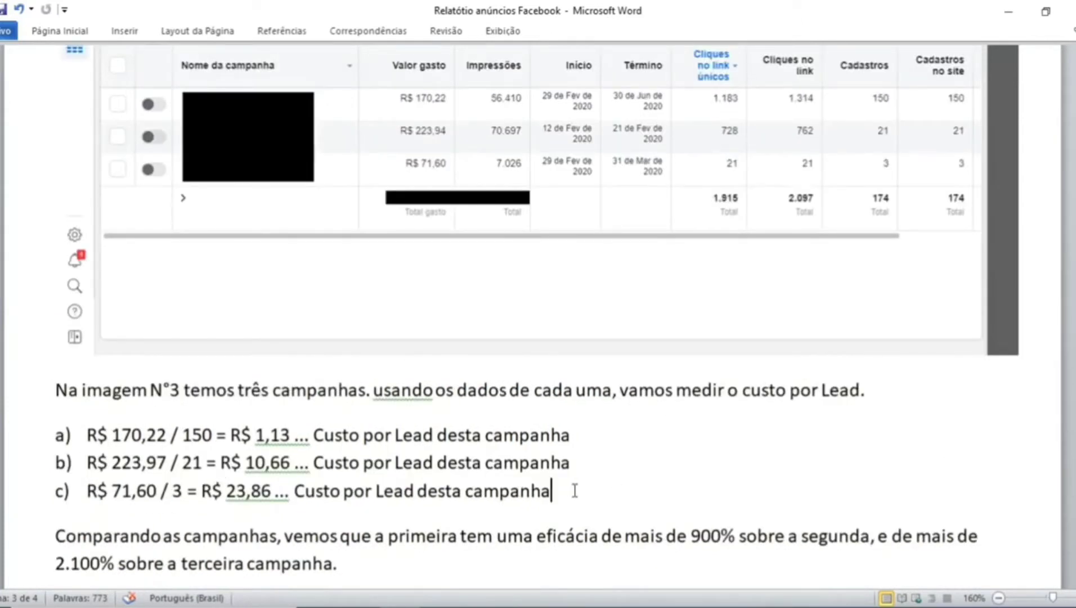
{"action": "left_click_drag", "start_coordinate": [574, 491], "coordinate": [87, 434]}
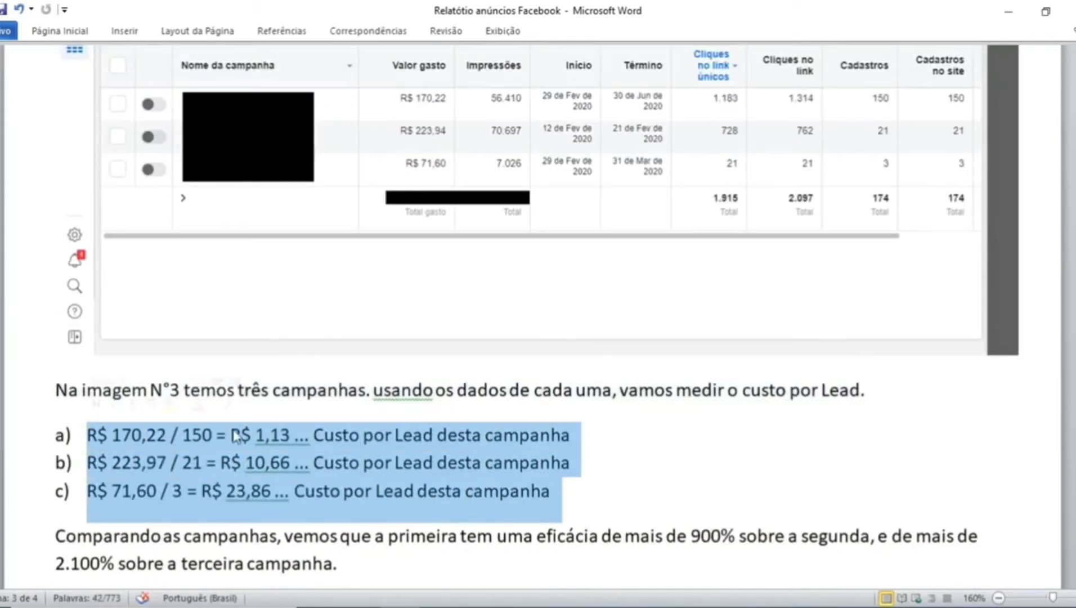
{"action": "left_click", "coordinate": [300, 434]}
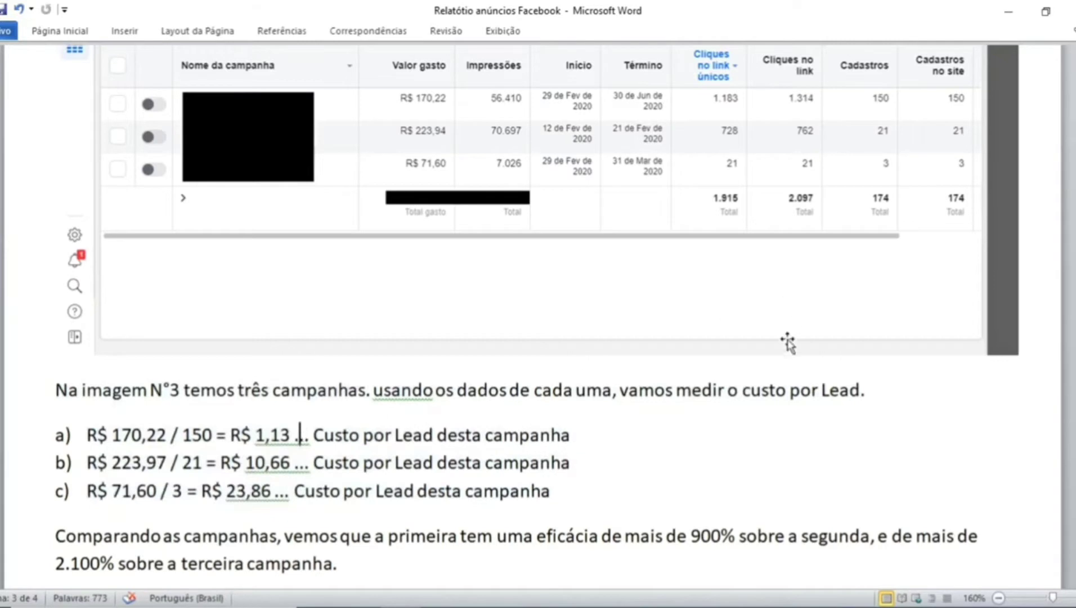
Highlight 10,66 in cost-per-lead line b and recheck the three campaigns in the Imagem N°3 table.
{"action": "scroll", "coordinate": [788, 344], "scroll_direction": "up", "scroll_amount": 1}
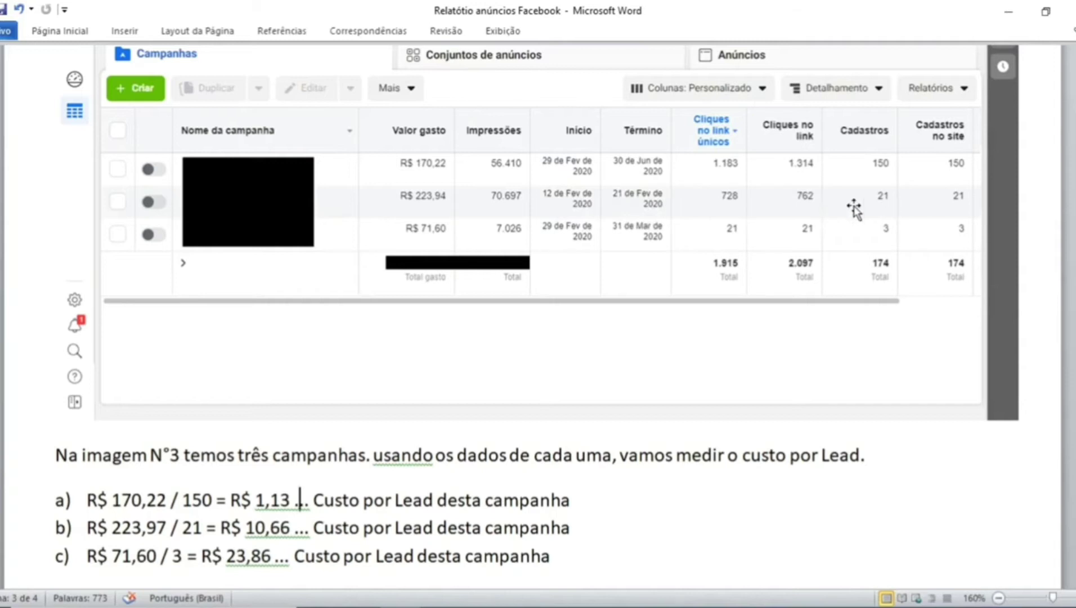
{"action": "left_click_drag", "start_coordinate": [293, 527], "coordinate": [251, 528]}
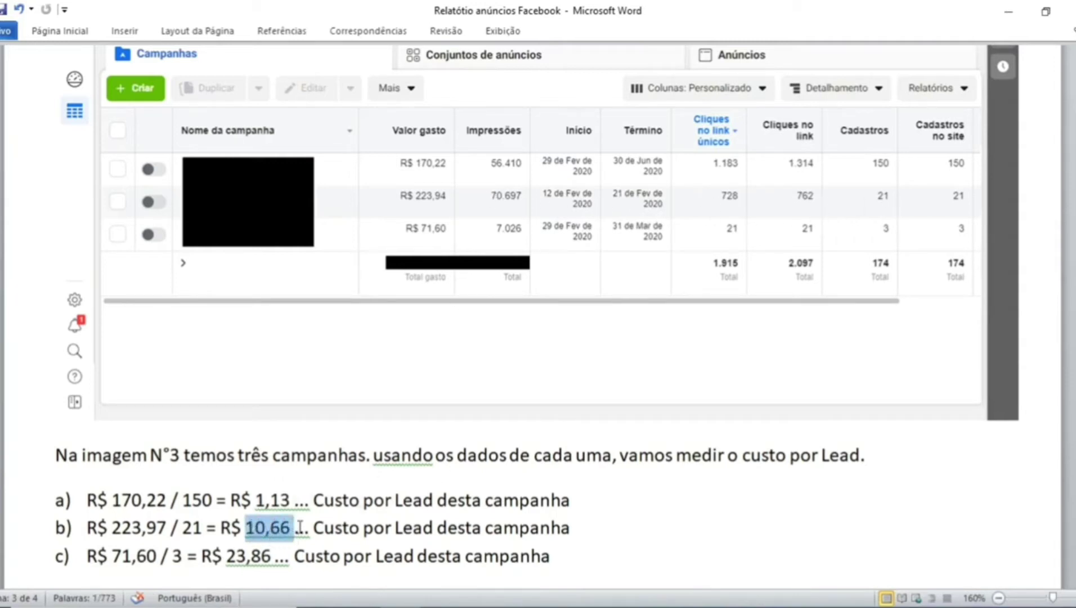
{"action": "left_click", "coordinate": [579, 527]}
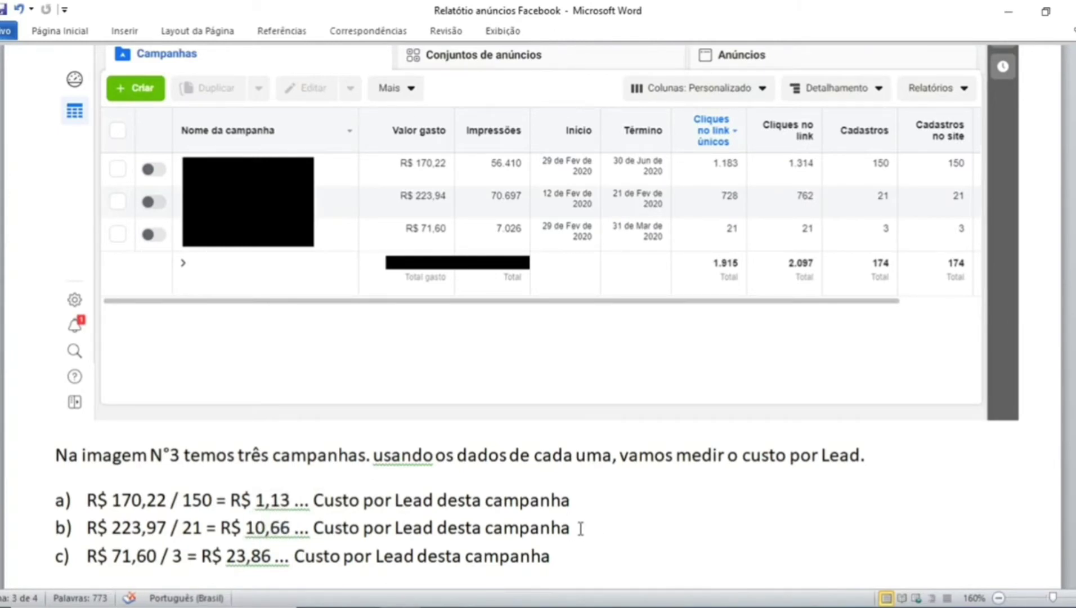
{"action": "scroll", "coordinate": [703, 422], "scroll_direction": "up", "scroll_amount": 1}
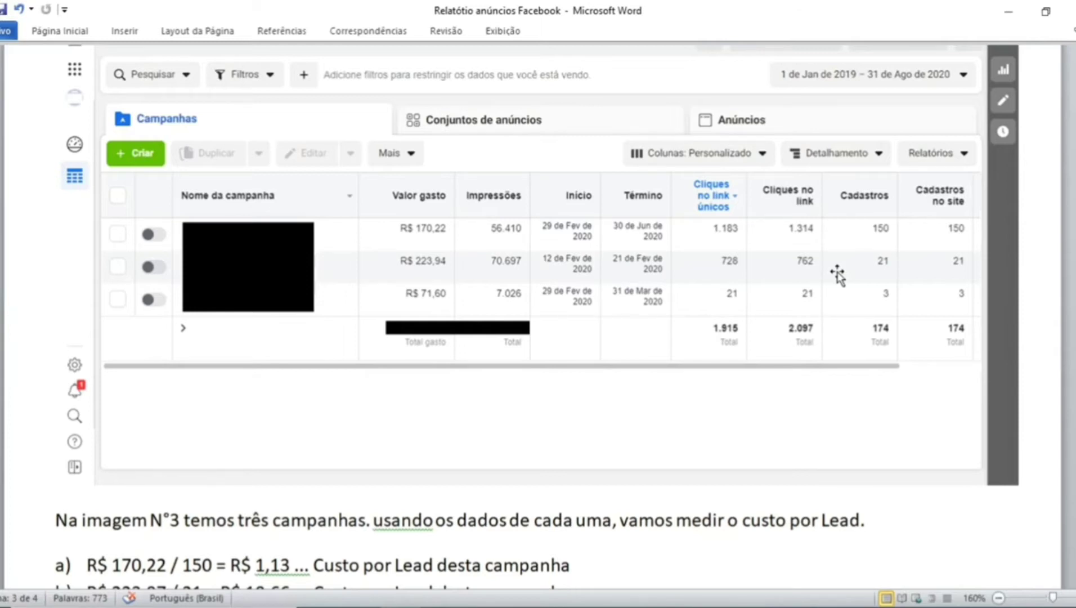
{"action": "scroll", "coordinate": [715, 350], "scroll_direction": "down", "scroll_amount": 2}
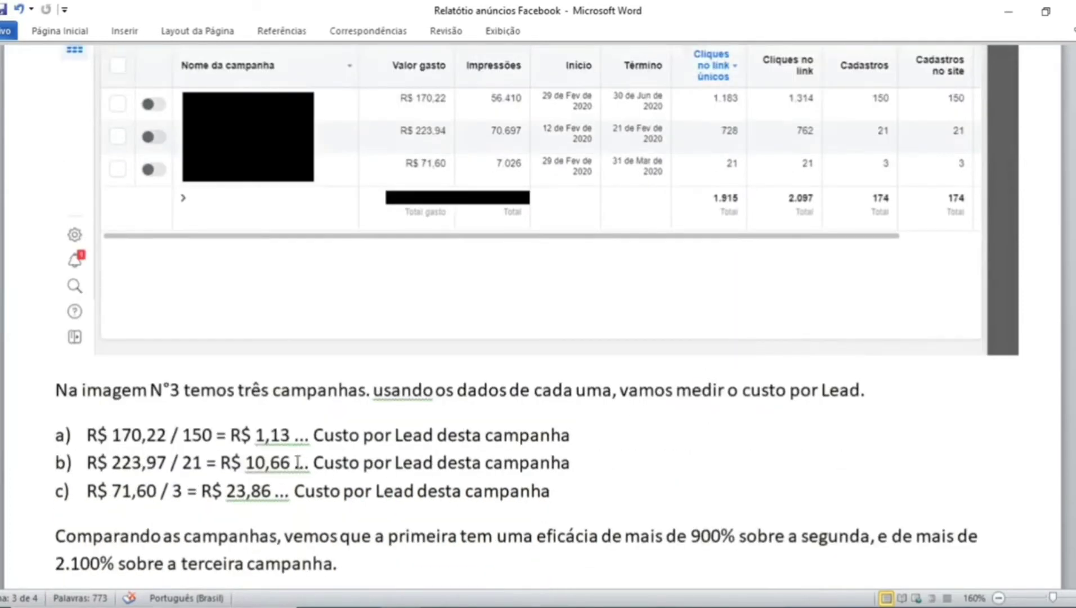
Compare the first two campaigns' costs per lead by highlighting R$ 10,66 in line b and R$ 1,13 in line a.
{"action": "left_click_drag", "start_coordinate": [294, 460], "coordinate": [246, 461]}
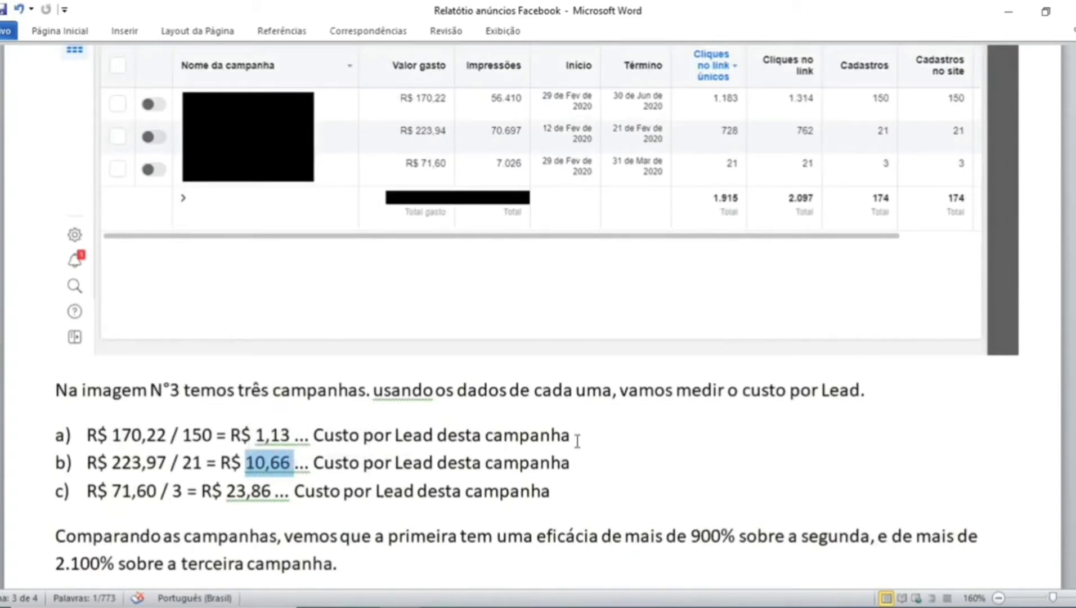
{"action": "left_click_drag", "start_coordinate": [256, 434], "coordinate": [246, 462]}
{"action": "left_click", "coordinate": [291, 464]}
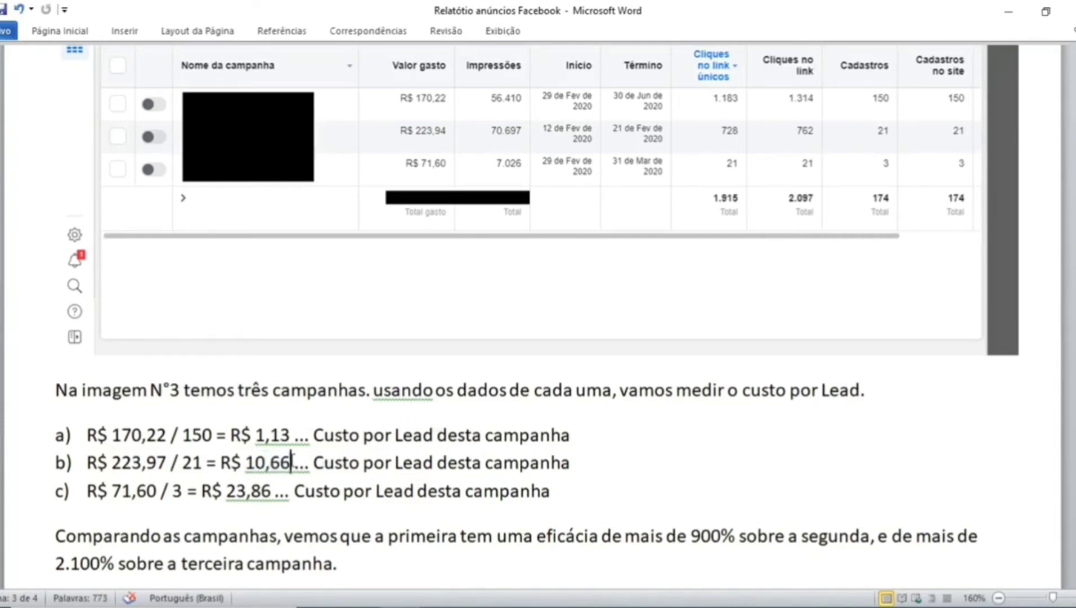
{"action": "left_click_drag", "start_coordinate": [293, 464], "coordinate": [232, 465]}
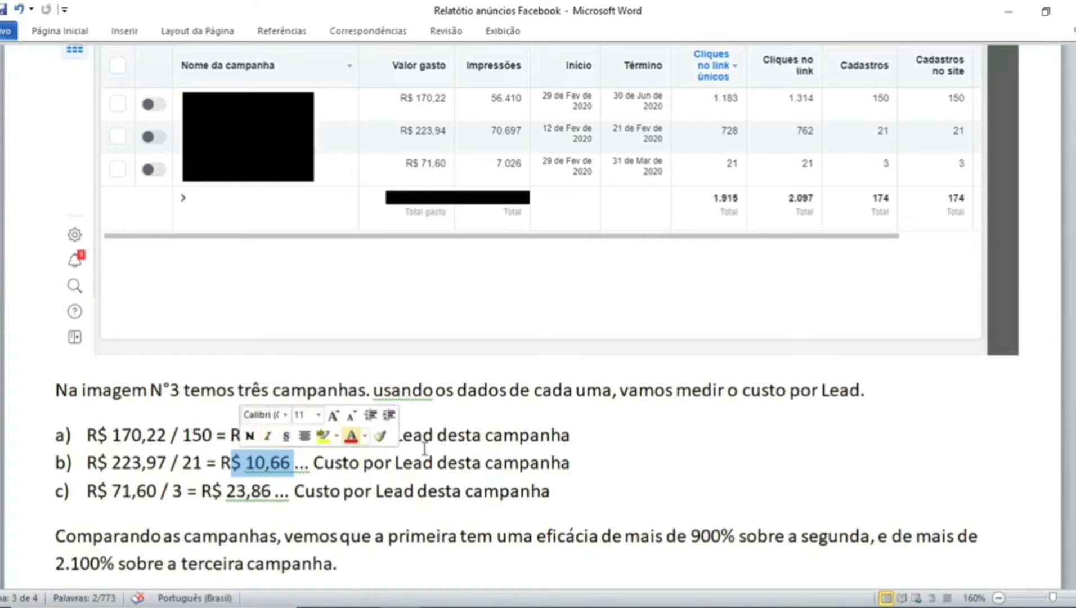
{"action": "left_click", "coordinate": [493, 463]}
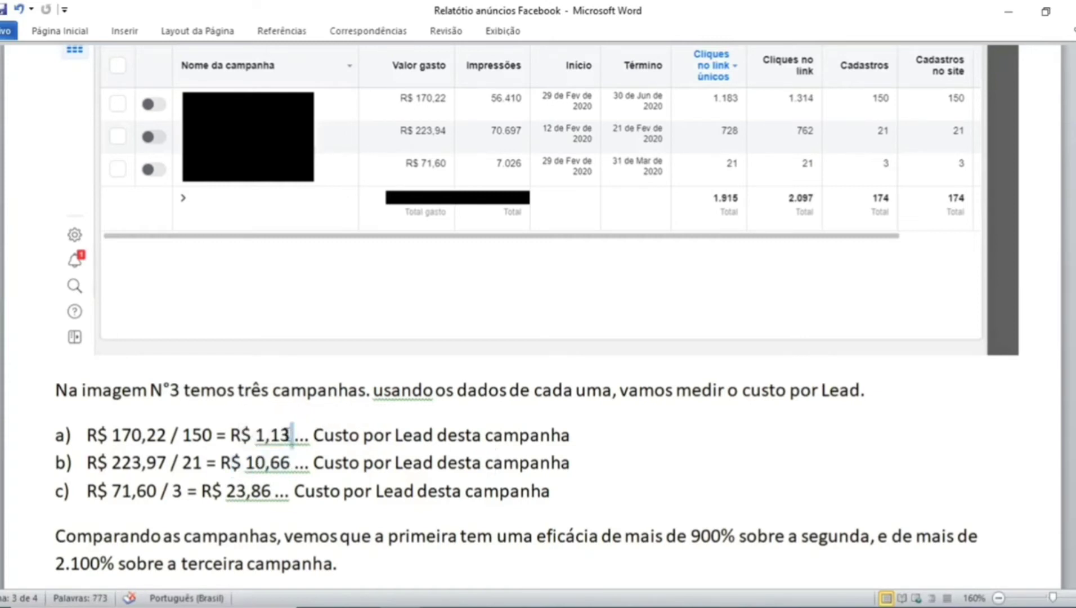
{"action": "left_click_drag", "start_coordinate": [293, 435], "coordinate": [235, 430]}
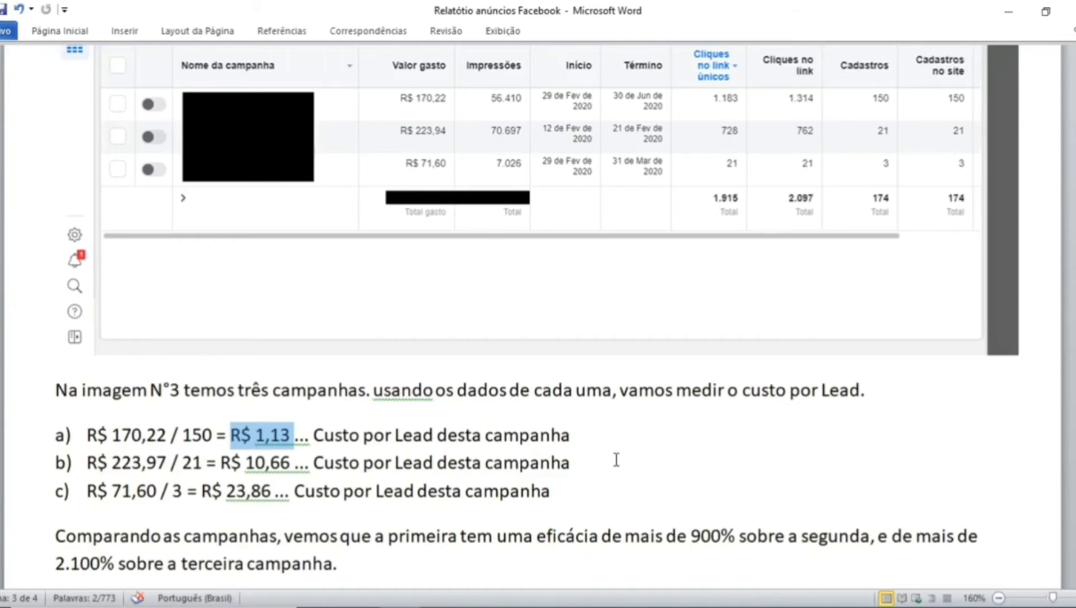
{"action": "scroll", "coordinate": [658, 367], "scroll_direction": "down", "scroll_amount": 2}
{"action": "left_click", "coordinate": [688, 326]}
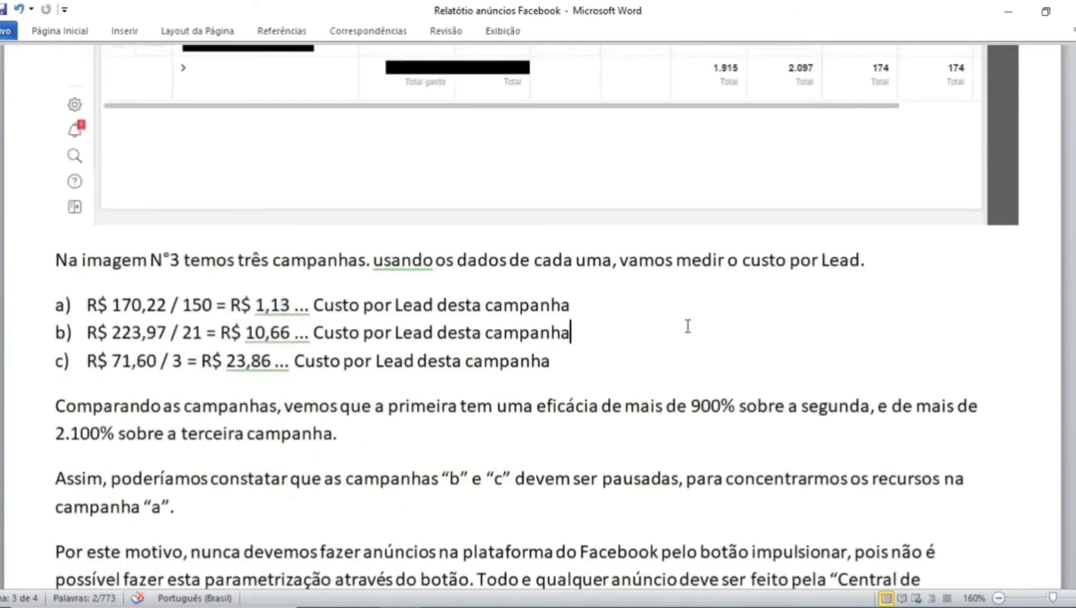
Move on to Imagem N°4 and examine its campaign table and the text beginning below it.
{"action": "scroll", "coordinate": [688, 326], "scroll_direction": "down", "scroll_amount": 8}
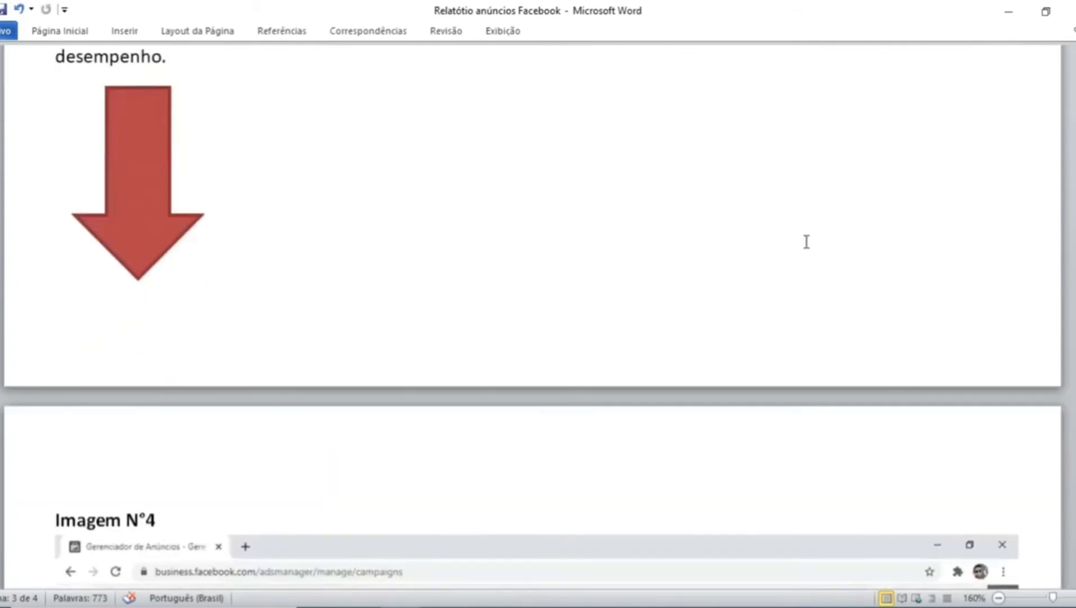
{"action": "scroll", "coordinate": [696, 200], "scroll_direction": "down", "scroll_amount": 1}
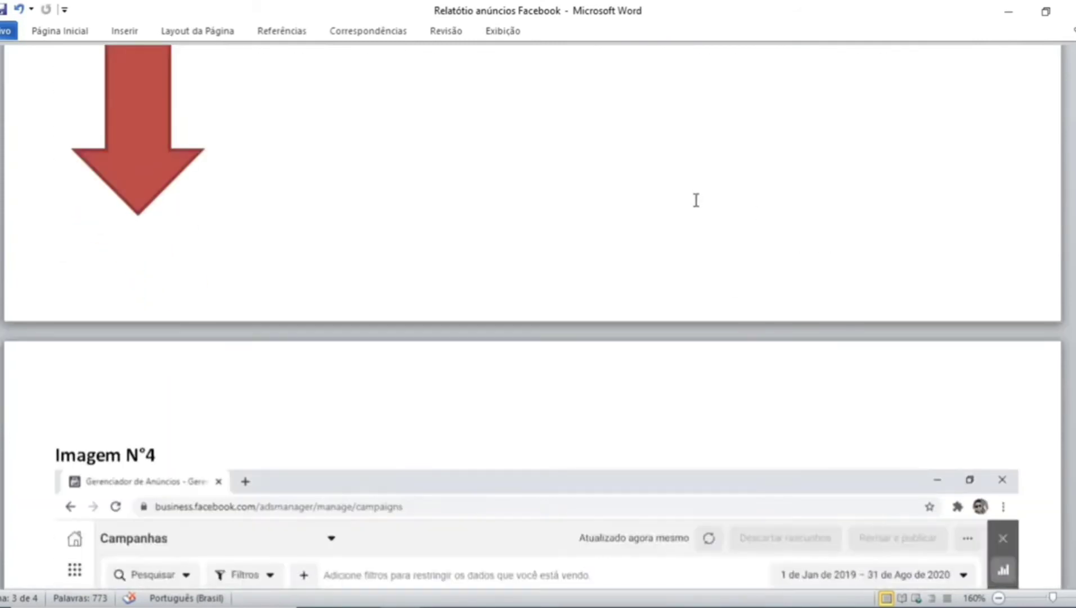
{"action": "scroll", "coordinate": [696, 200], "scroll_direction": "down", "scroll_amount": 1}
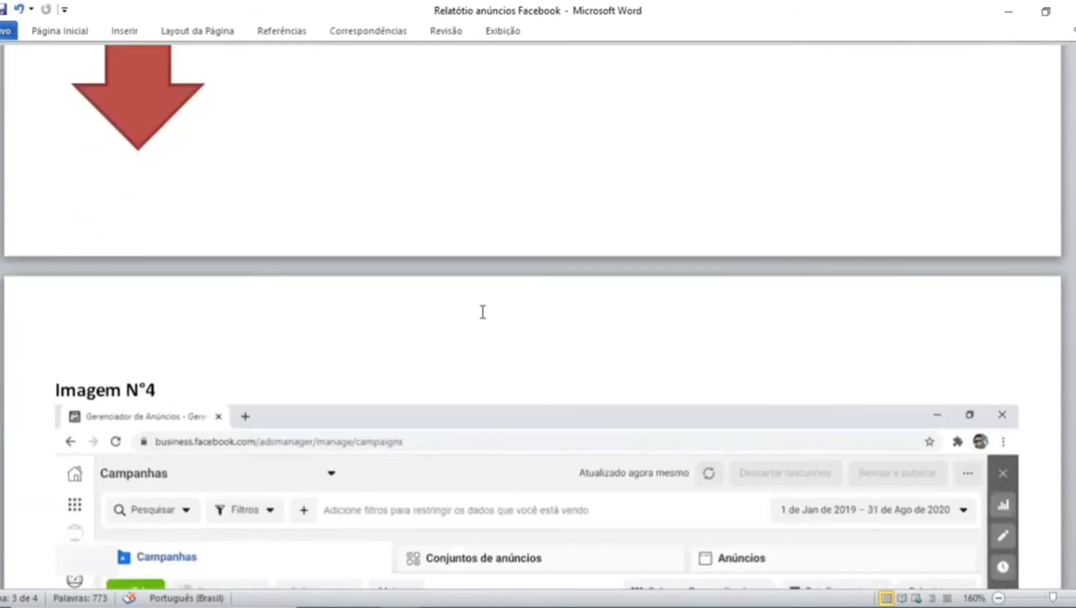
{"action": "scroll", "coordinate": [483, 307], "scroll_direction": "down", "scroll_amount": 3}
{"action": "scroll", "coordinate": [482, 304], "scroll_direction": "down", "scroll_amount": 1}
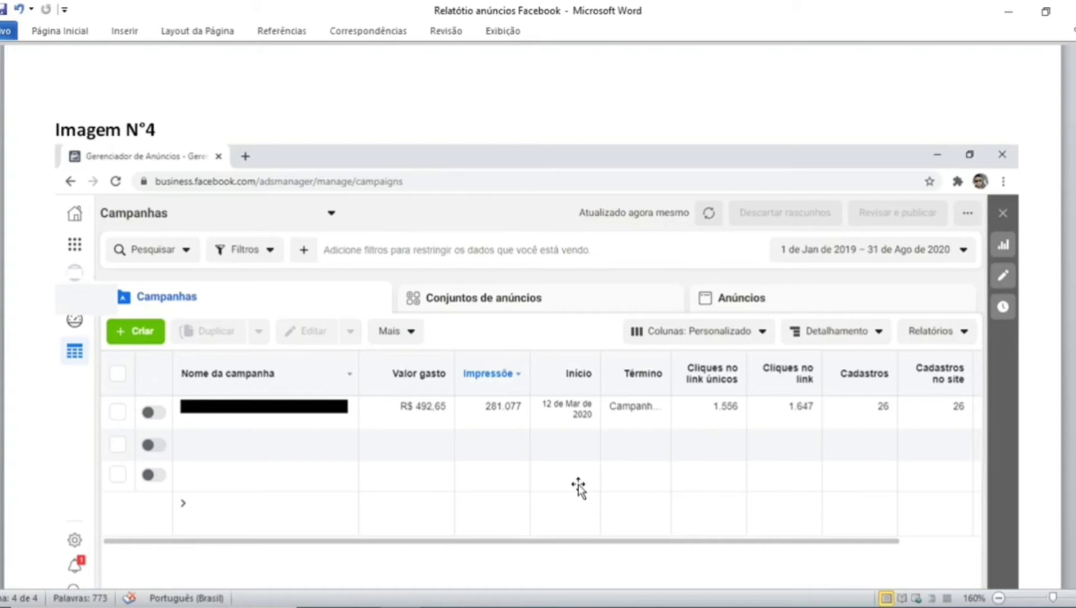
{"action": "scroll", "coordinate": [579, 484], "scroll_direction": "down", "scroll_amount": 3}
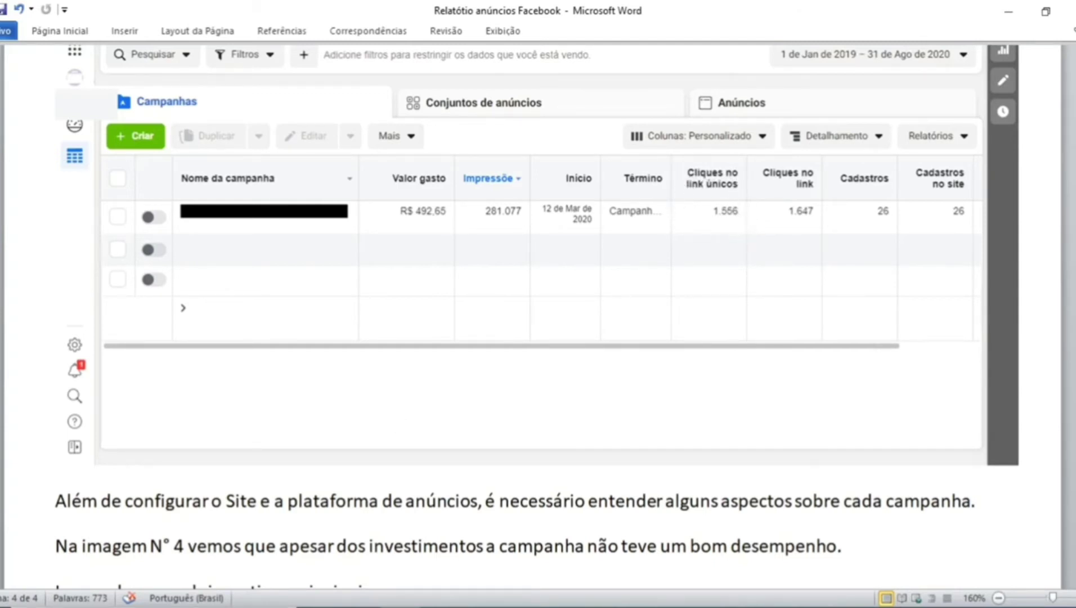
Open Calculadora, divide the Imagem N°4 campaign's spend of 492 by its 1556 unique link clicks, and highlight 0,31 in the result.
{"action": "key", "text": "super"}
{"action": "type", "text": "calc"}
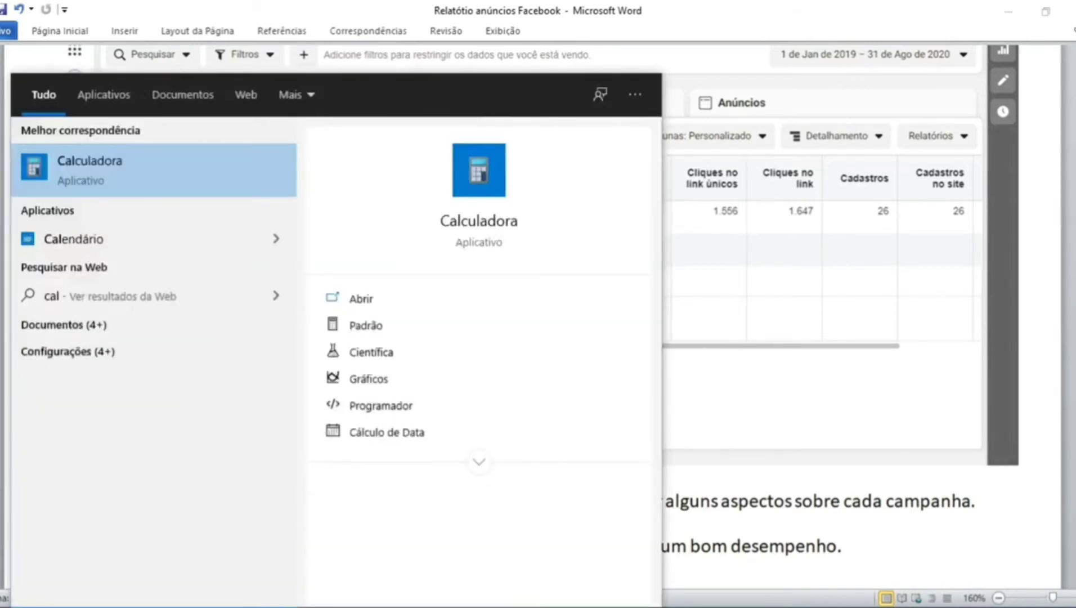
{"action": "key", "text": "Return"}
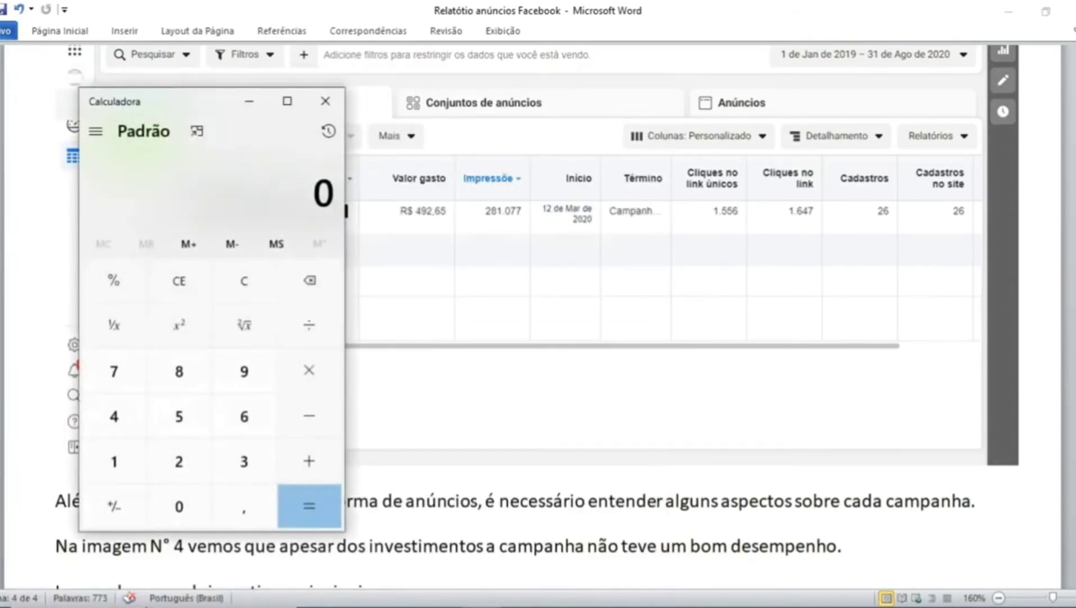
{"action": "key", "text": "1"}
{"action": "key", "text": "BackSpace"}
{"action": "key", "text": "4"}
{"action": "key", "text": "9"}
{"action": "key", "text": "2"}
{"action": "key", "text": "slash"}
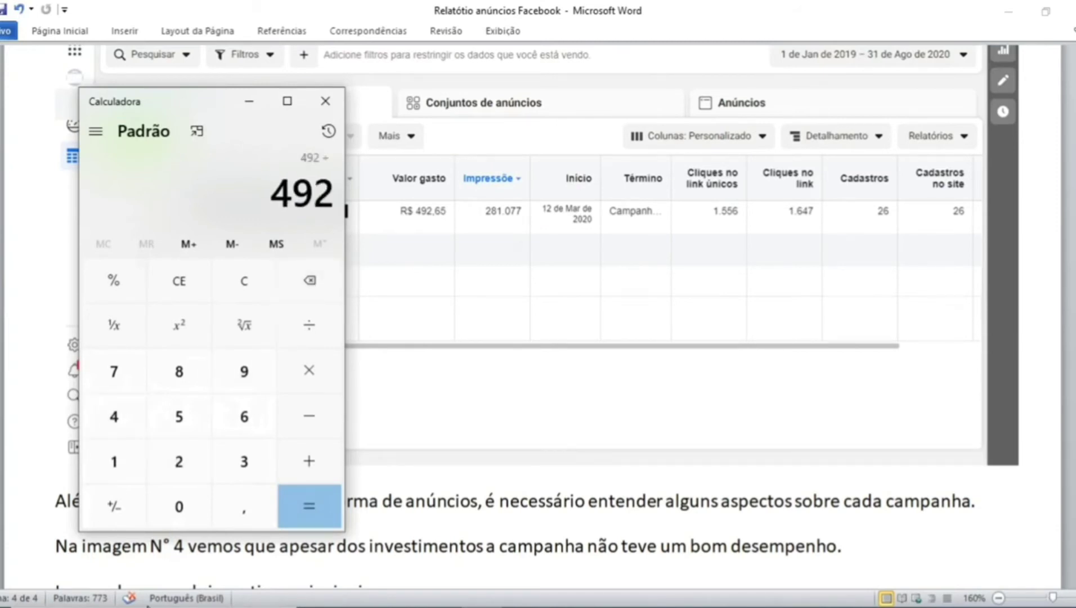
{"action": "type", "text": "1556"}
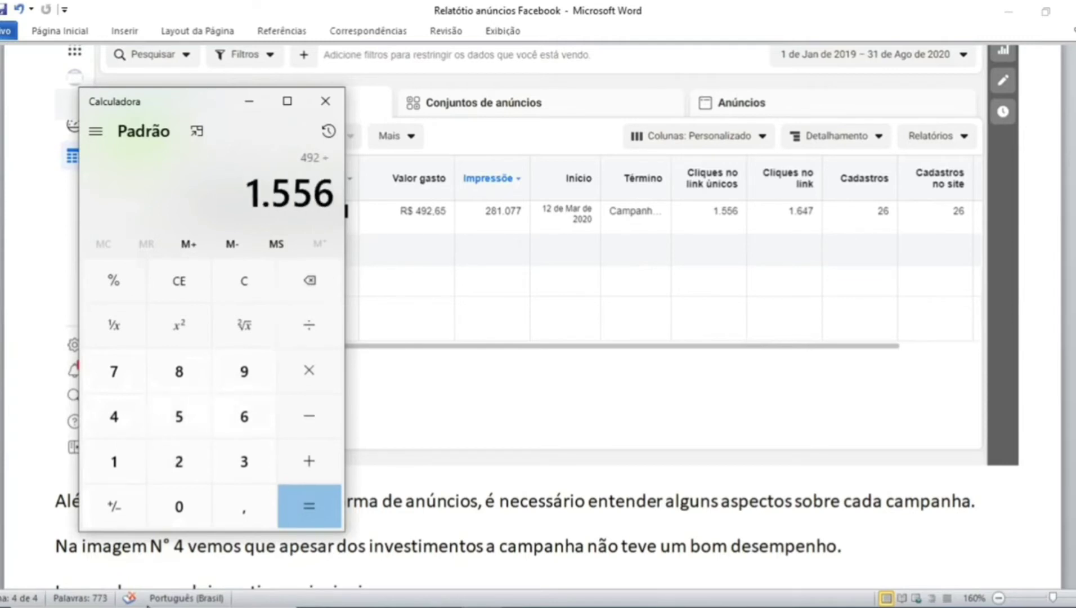
{"action": "key", "text": "Return"}
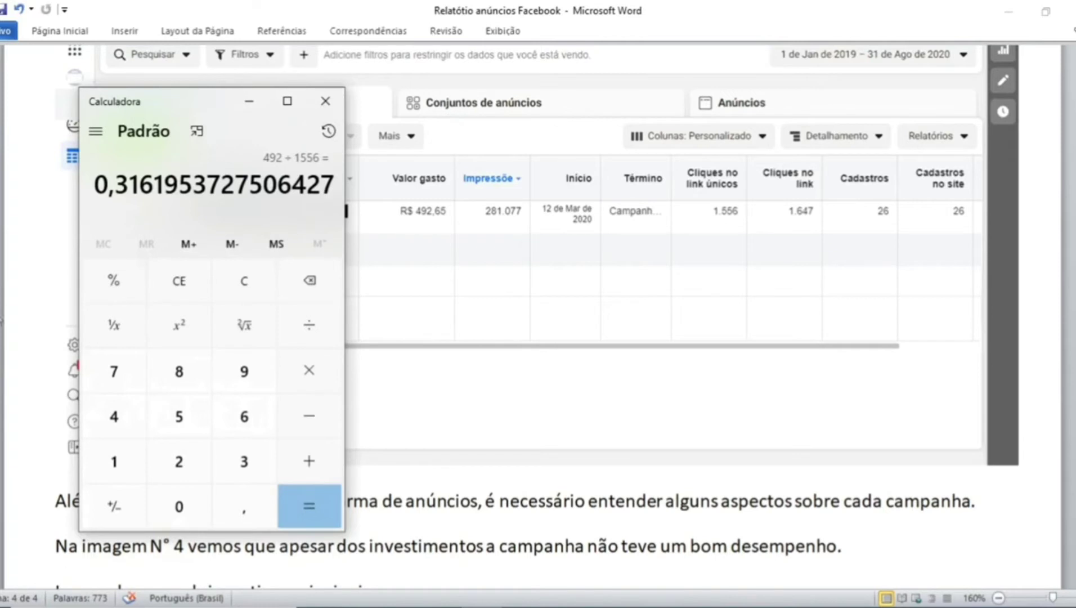
{"action": "left_click_drag", "start_coordinate": [140, 182], "coordinate": [94, 186]}
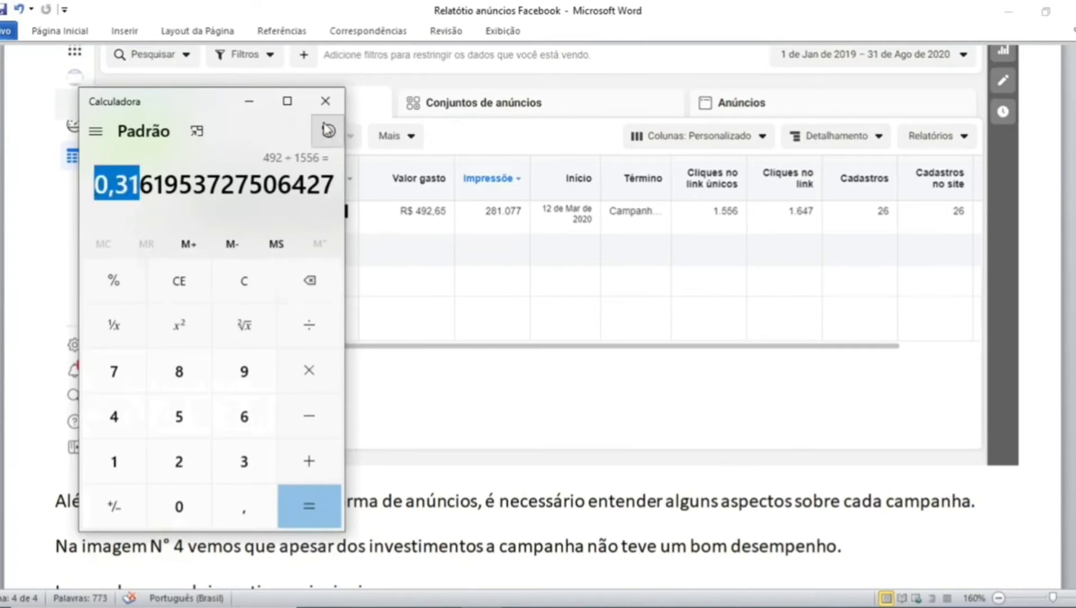
Calculate the Imagem N°4 campaign's cost per lead by dividing 492 by 26, and close the calculator.
{"action": "key", "text": "Escape"}
{"action": "type", "text": "49"}
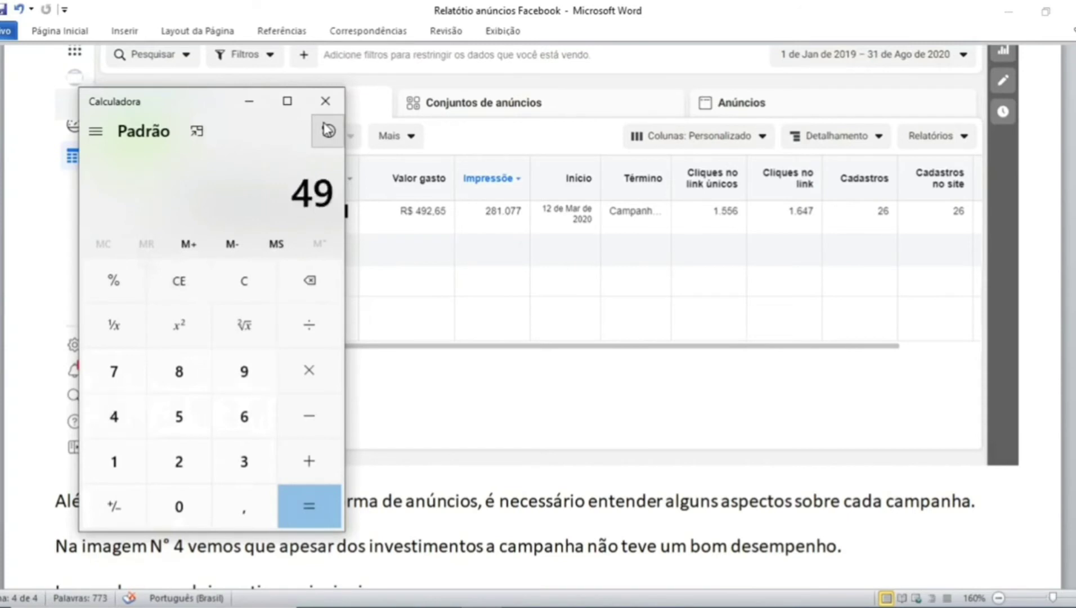
{"action": "type", "text": "2"}
{"action": "key", "text": "slash"}
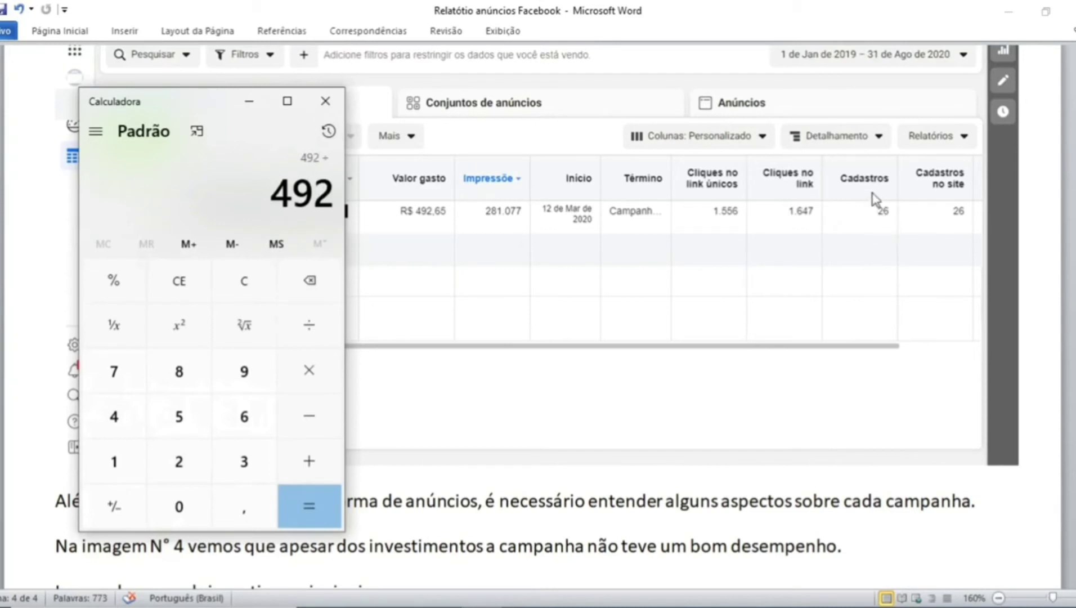
{"action": "type", "text": "26"}
{"action": "key", "text": "Return"}
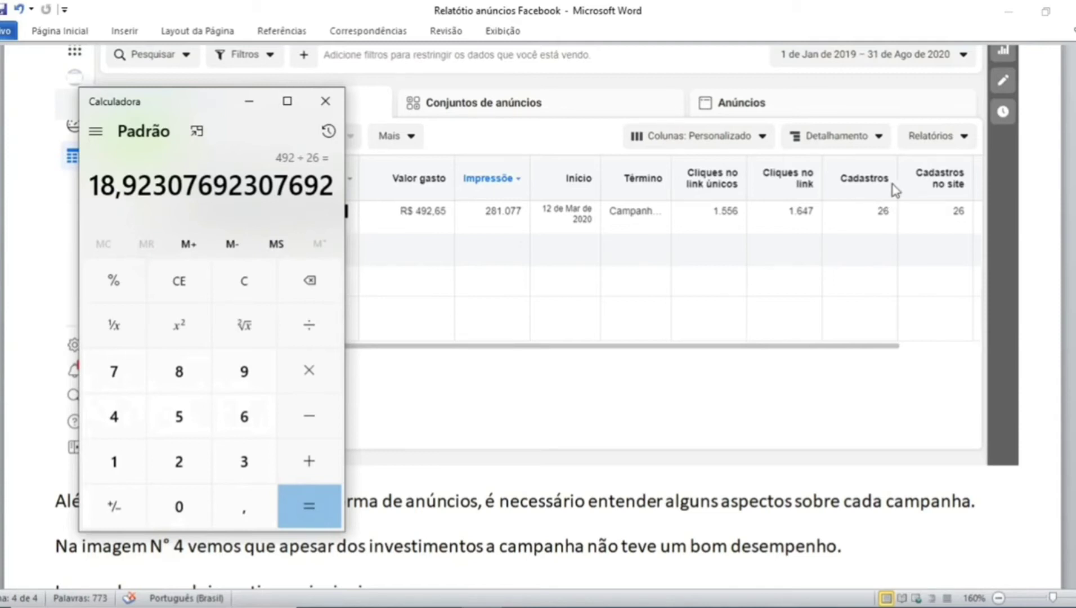
{"action": "left_click", "coordinate": [325, 103]}
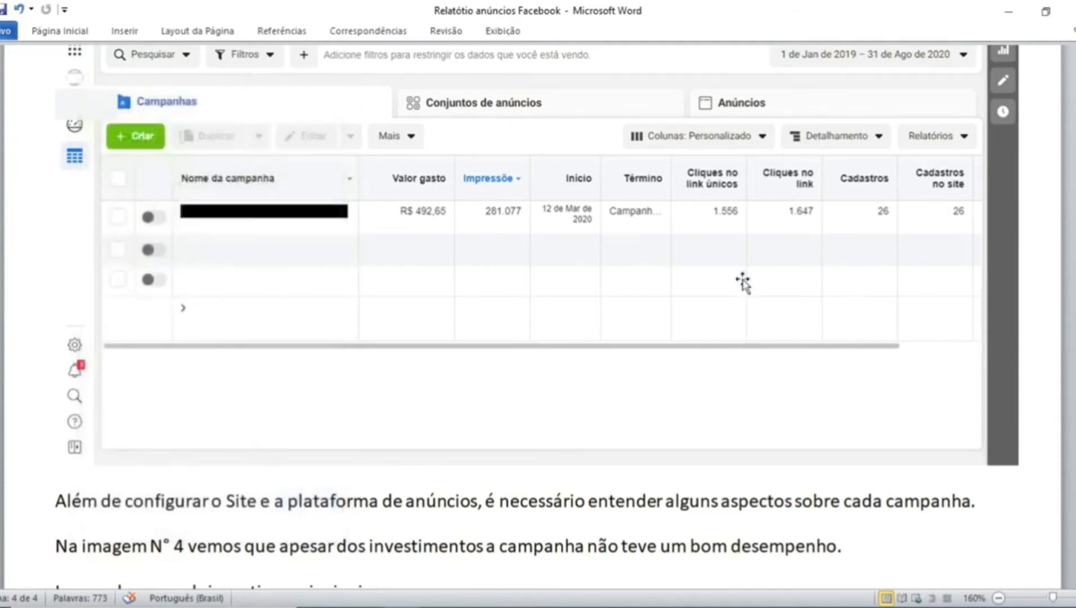
Read the two reasons for the campaign's poor performance below Imagem N°4, rechecking its table.
{"action": "scroll", "coordinate": [696, 298], "scroll_direction": "down", "scroll_amount": 2}
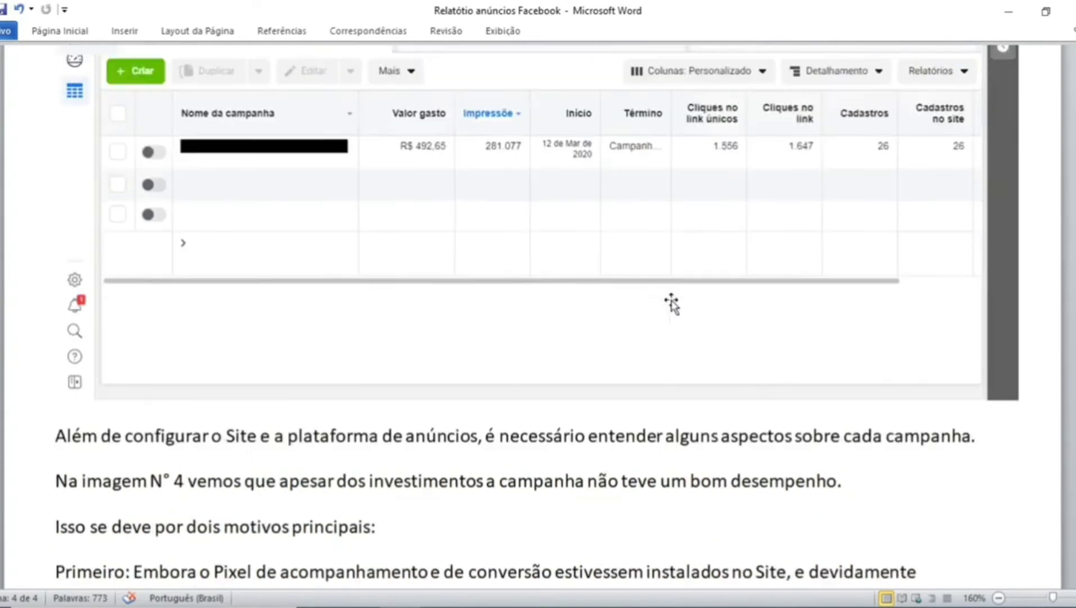
{"action": "scroll", "coordinate": [845, 226], "scroll_direction": "up", "scroll_amount": 2}
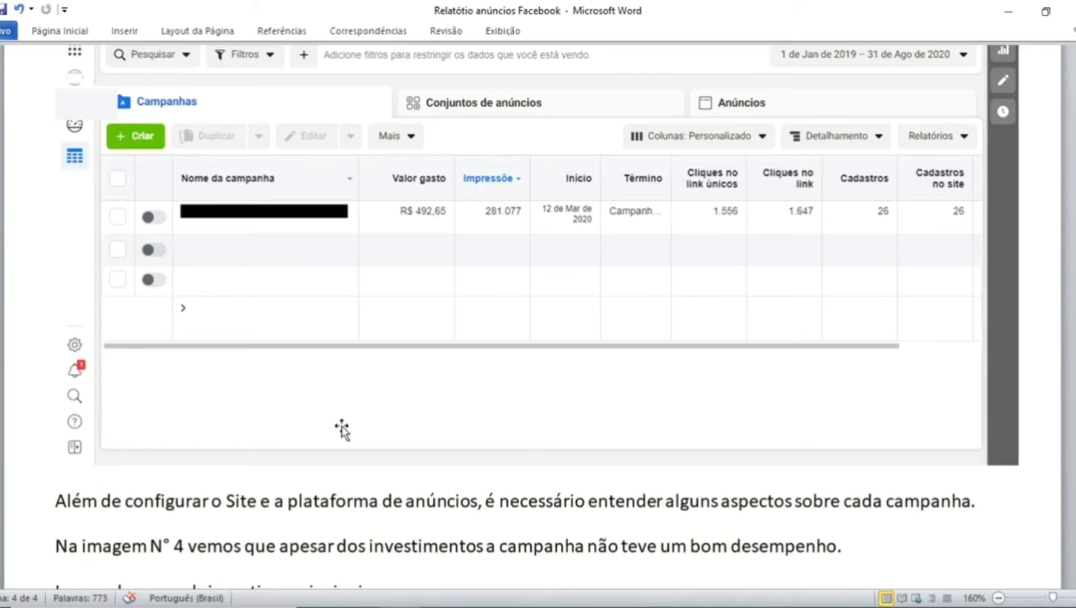
{"action": "scroll", "coordinate": [341, 419], "scroll_direction": "down", "scroll_amount": 3}
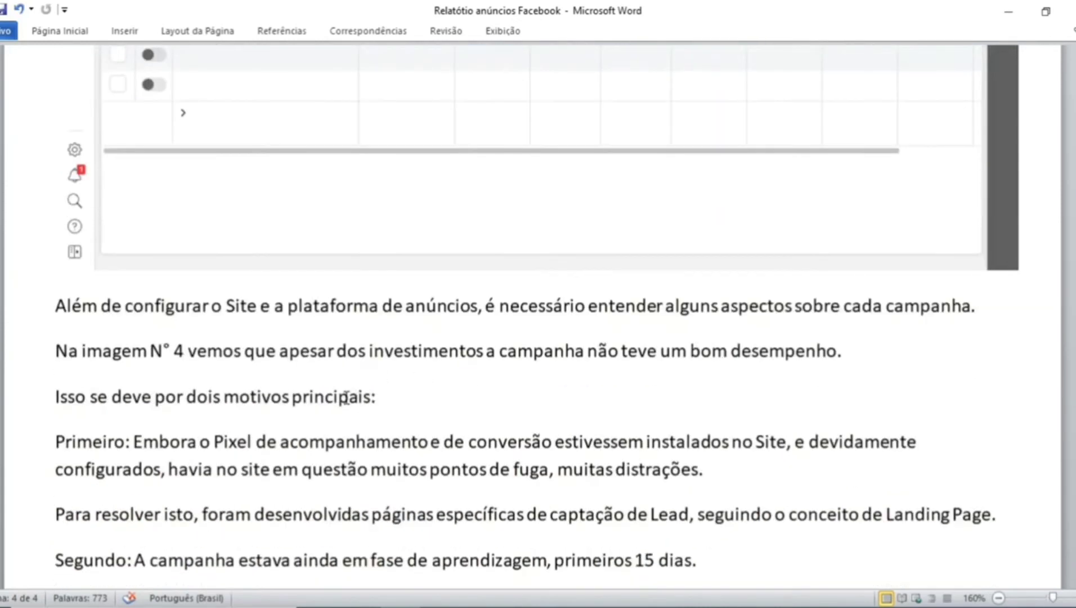
Highlight the sentence "Isso se deve por dois motivos principais:" and the words "Landing Page." in the solution paragraph below Imagem N°4.
{"action": "left_click", "coordinate": [378, 397]}
{"action": "left_click_drag", "start_coordinate": [378, 397], "coordinate": [65, 407]}
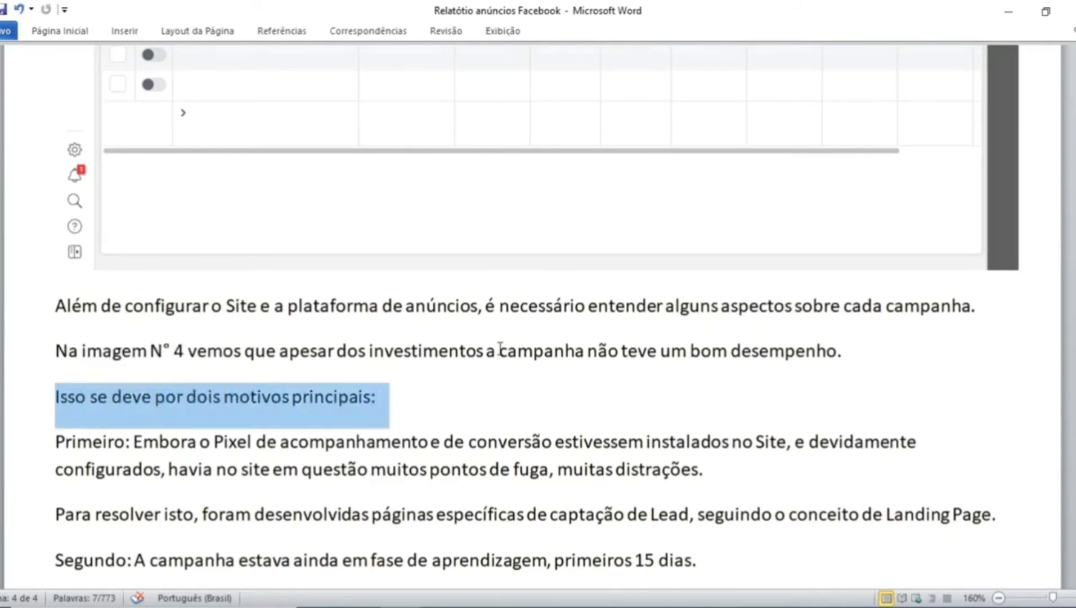
{"action": "scroll", "coordinate": [499, 349], "scroll_direction": "down", "scroll_amount": 2}
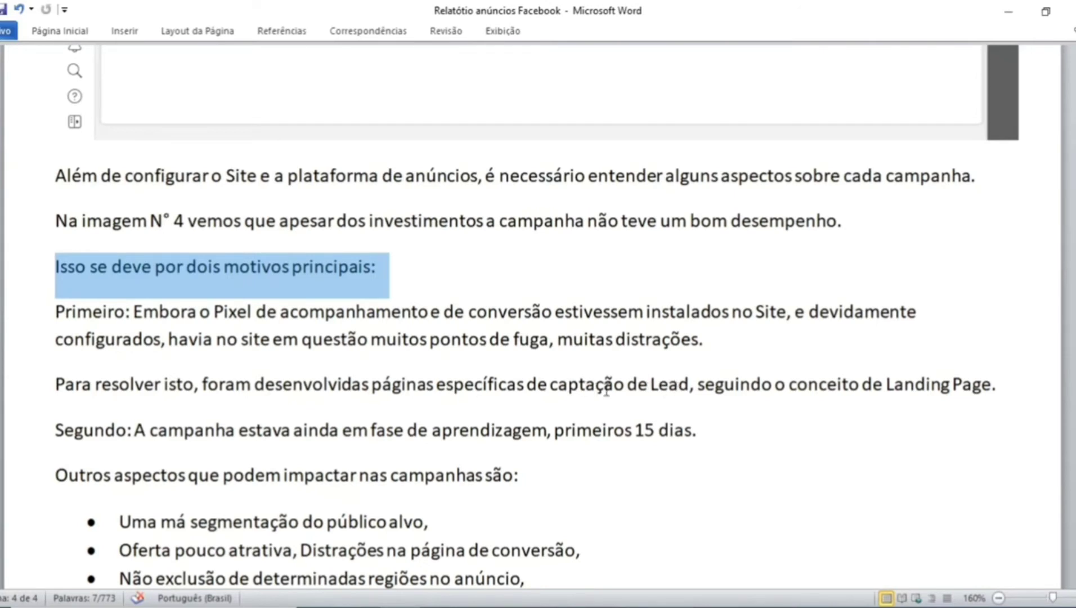
{"action": "left_click_drag", "start_coordinate": [997, 385], "coordinate": [914, 387]}
{"action": "left_click", "coordinate": [973, 451]}
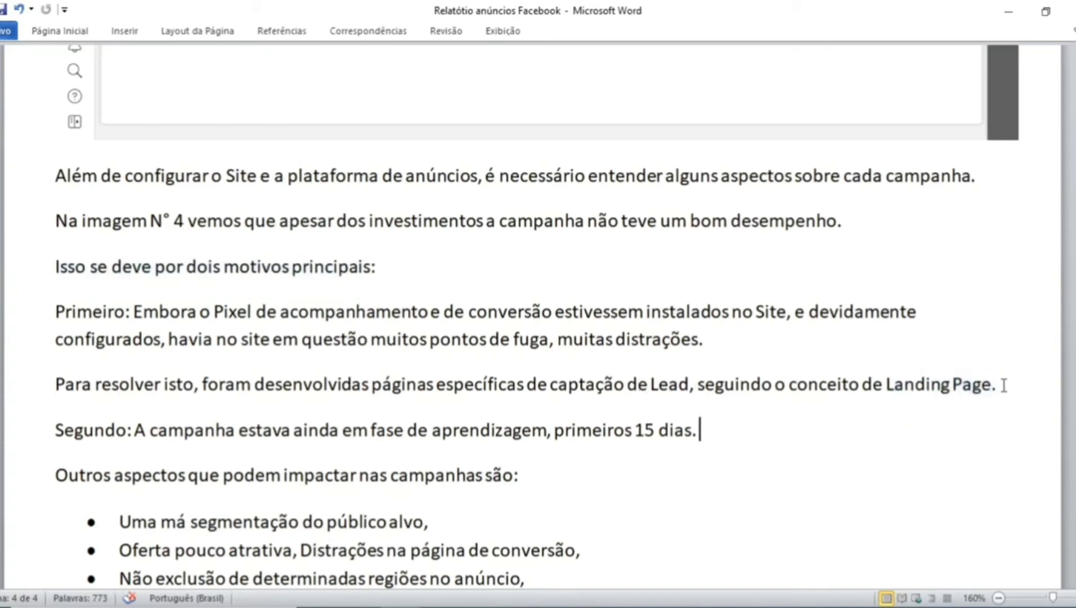
{"action": "left_click_drag", "start_coordinate": [998, 384], "coordinate": [902, 385]}
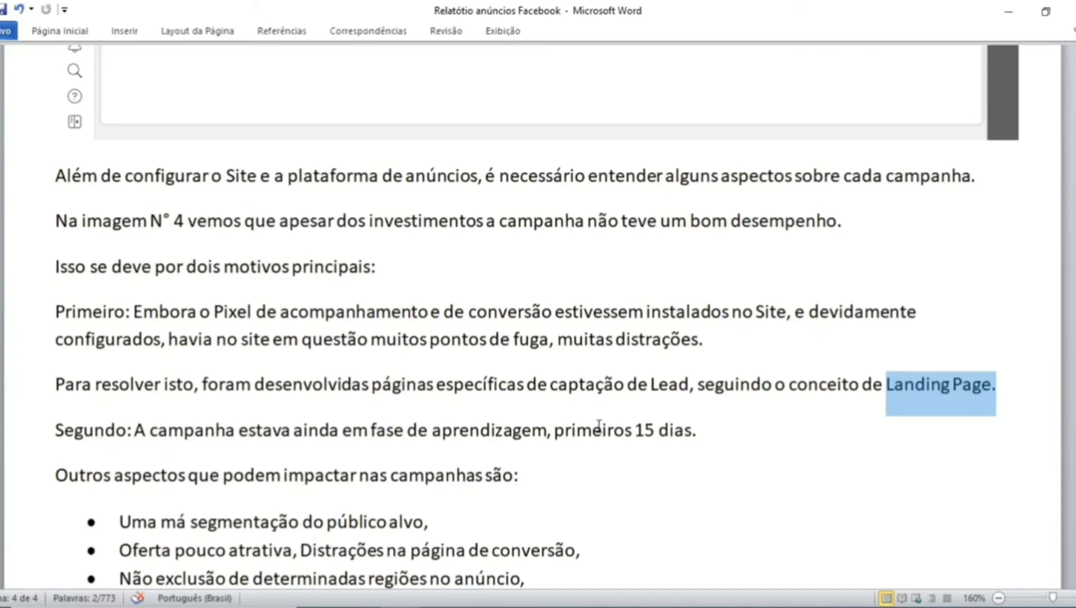
Recheck the Imagem N°4 campaign table and highlight "aprendizagem, primeiros 15 dias." in the second reason.
{"action": "scroll", "coordinate": [947, 414], "scroll_direction": "up", "scroll_amount": 5}
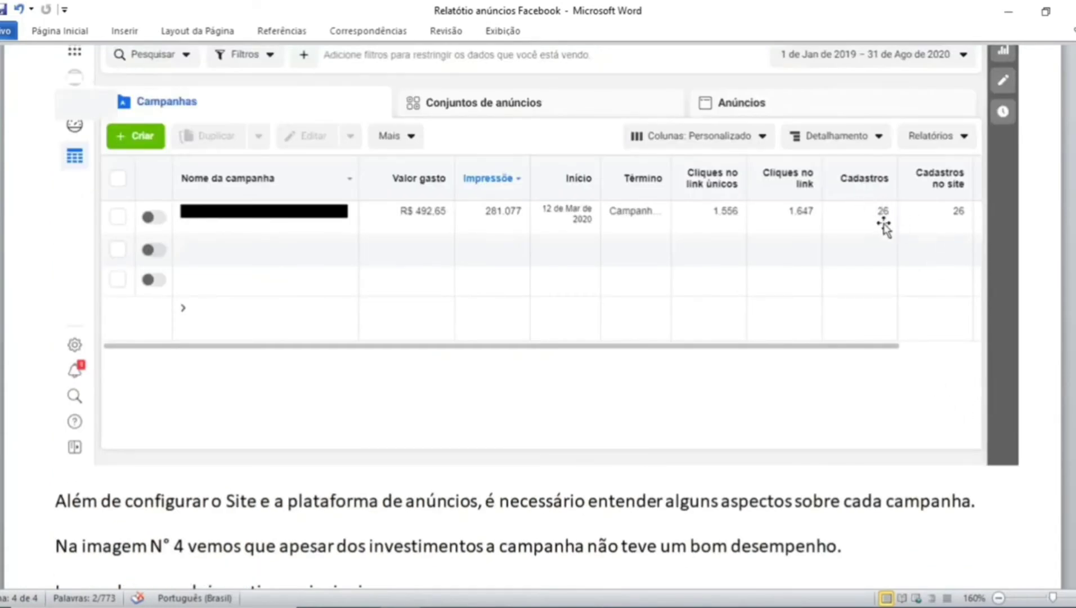
{"action": "scroll", "coordinate": [430, 233], "scroll_direction": "down", "scroll_amount": 5}
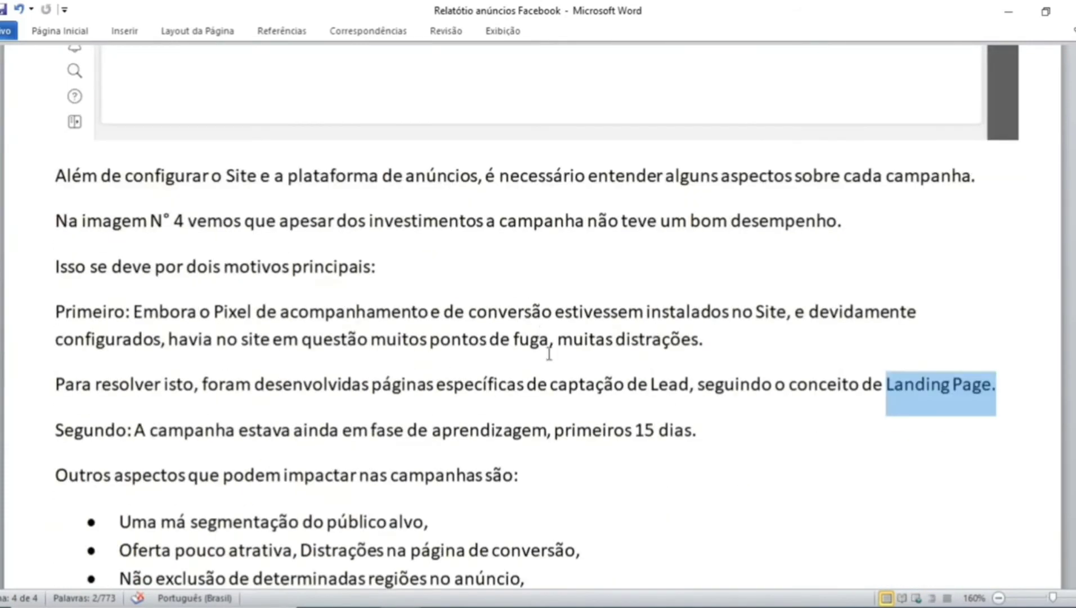
{"action": "left_click_drag", "start_coordinate": [713, 432], "coordinate": [452, 431]}
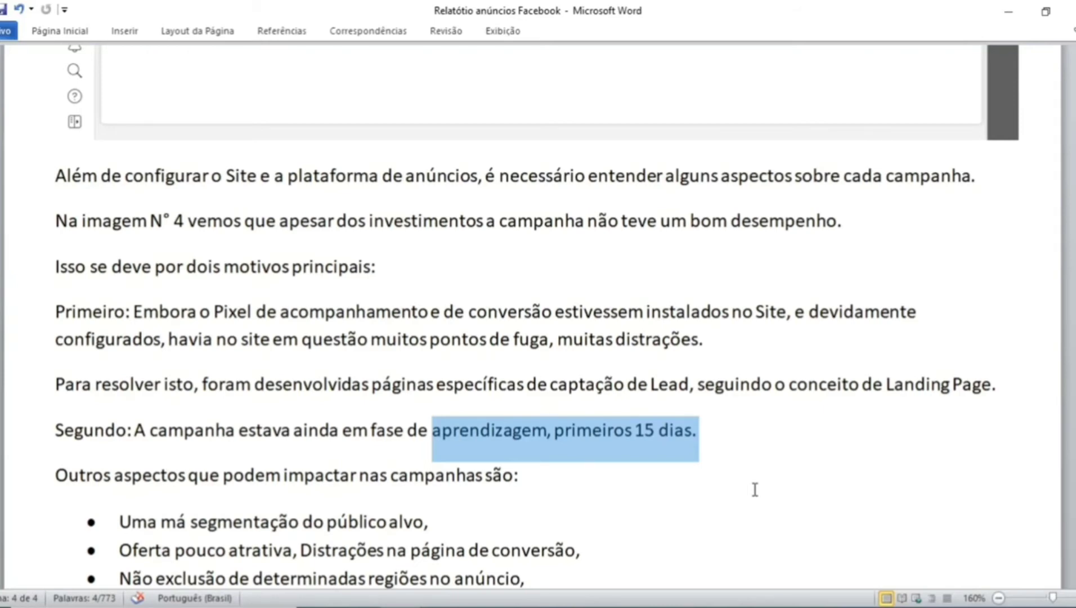
Return to the cost-per-lead list below Imagem N°3 and highlight campaign b's calculation, followed by its R$ 10,66 result.
{"action": "scroll", "coordinate": [755, 488], "scroll_direction": "up", "scroll_amount": 20}
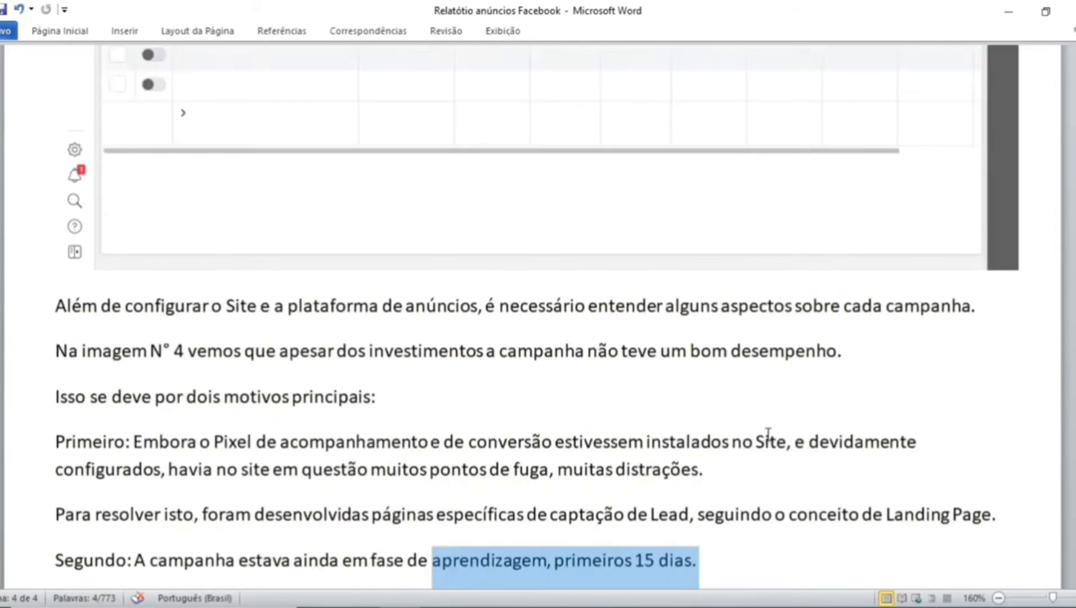
{"action": "scroll", "coordinate": [746, 364], "scroll_direction": "down", "scroll_amount": 2}
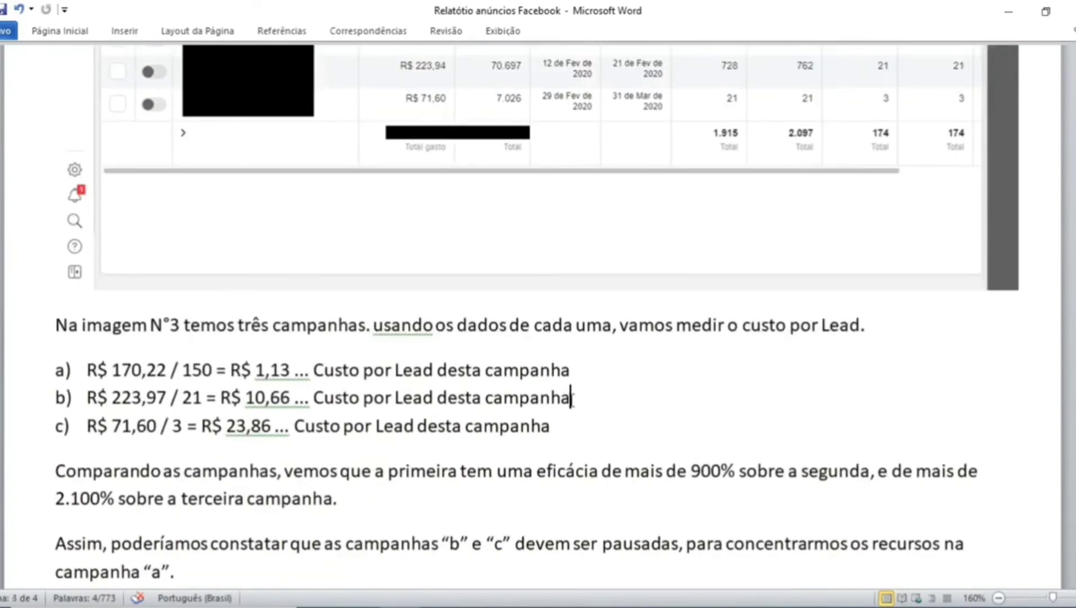
{"action": "left_click_drag", "start_coordinate": [569, 397], "coordinate": [86, 405]}
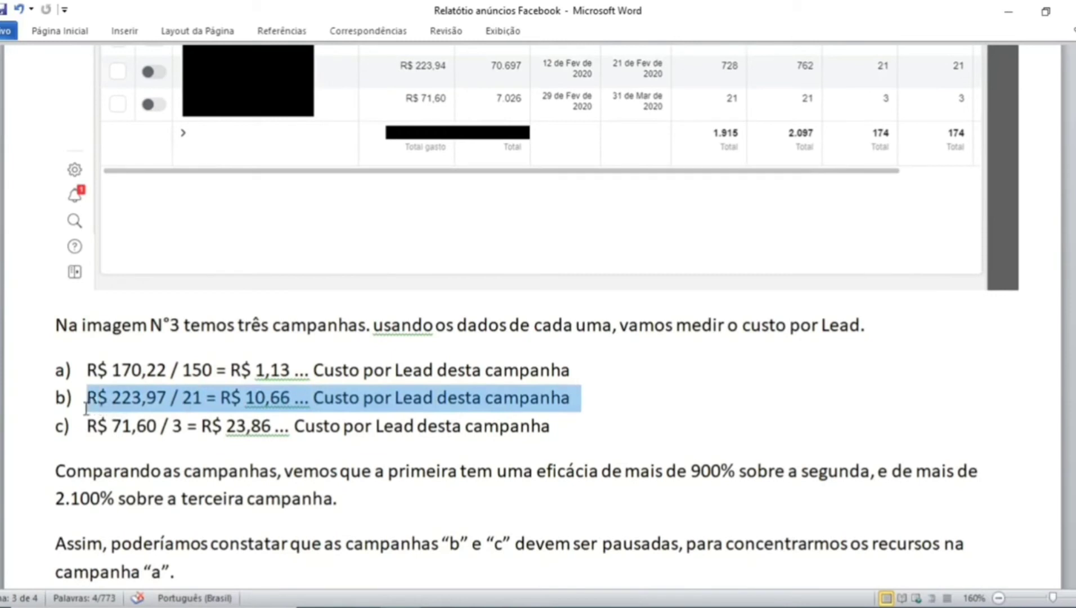
{"action": "left_click", "coordinate": [264, 402]}
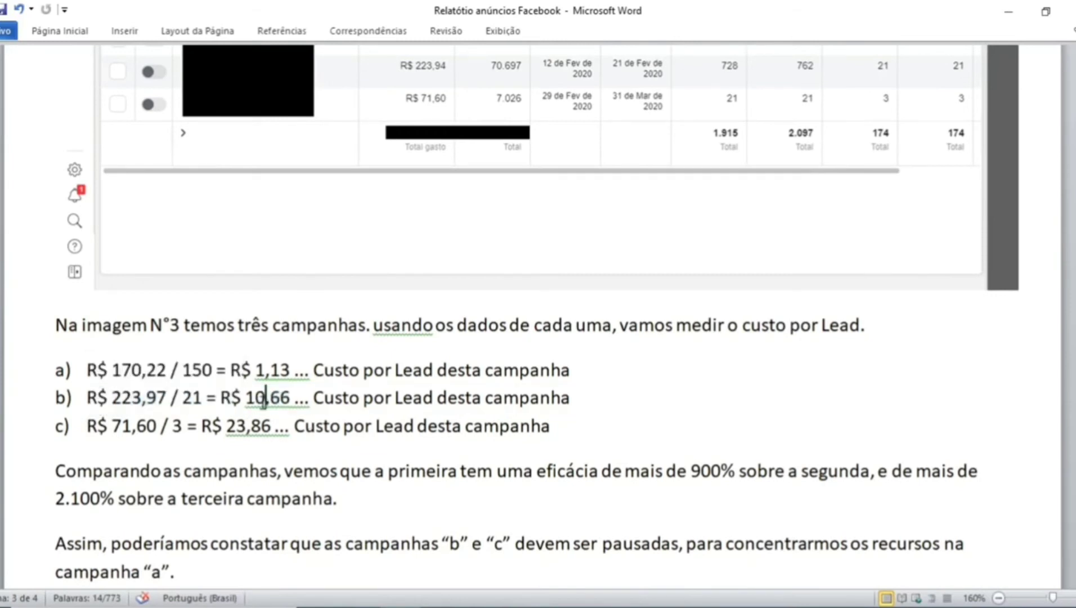
{"action": "left_click_drag", "start_coordinate": [300, 399], "coordinate": [217, 399]}
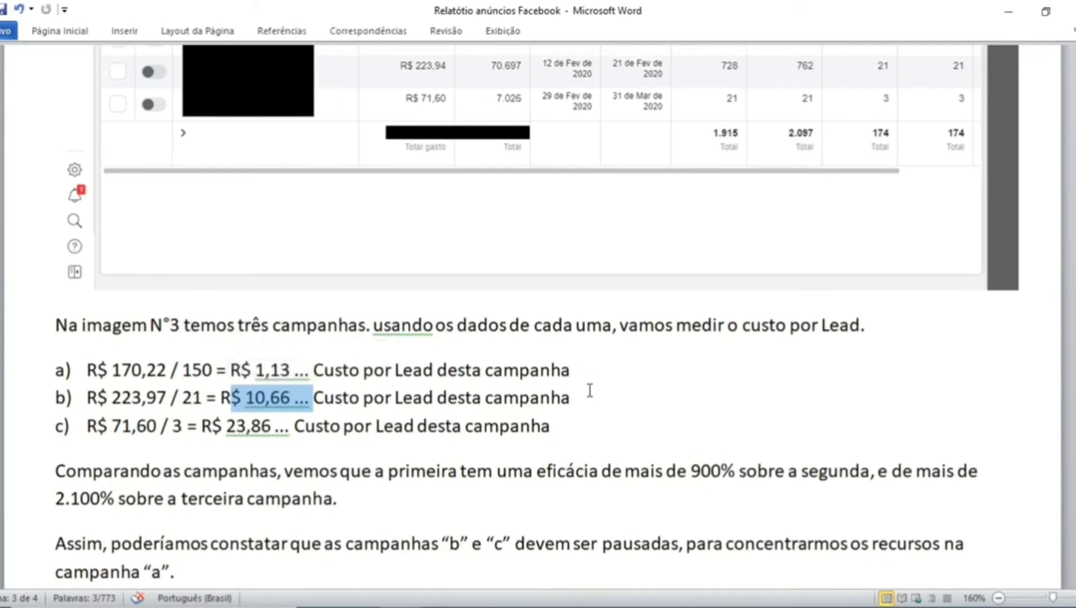
Check the Imagem N°3 campaign table and compare the costs per lead by highlighting R$ 10,66 and R$ 1,13 in turn.
{"action": "scroll", "coordinate": [588, 389], "scroll_direction": "up", "scroll_amount": 3}
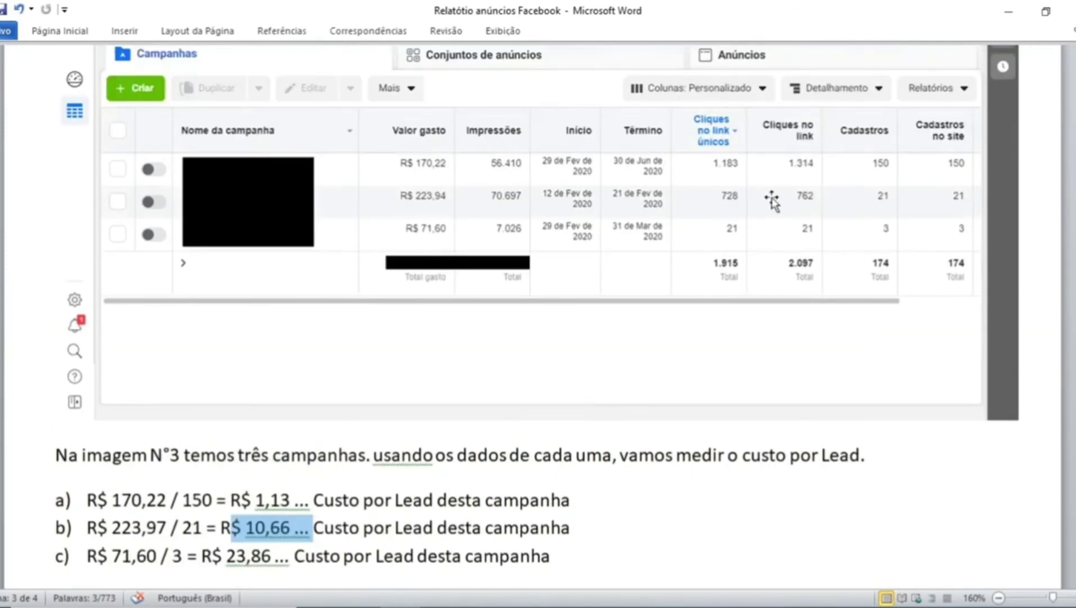
{"action": "left_click_drag", "start_coordinate": [291, 528], "coordinate": [220, 531]}
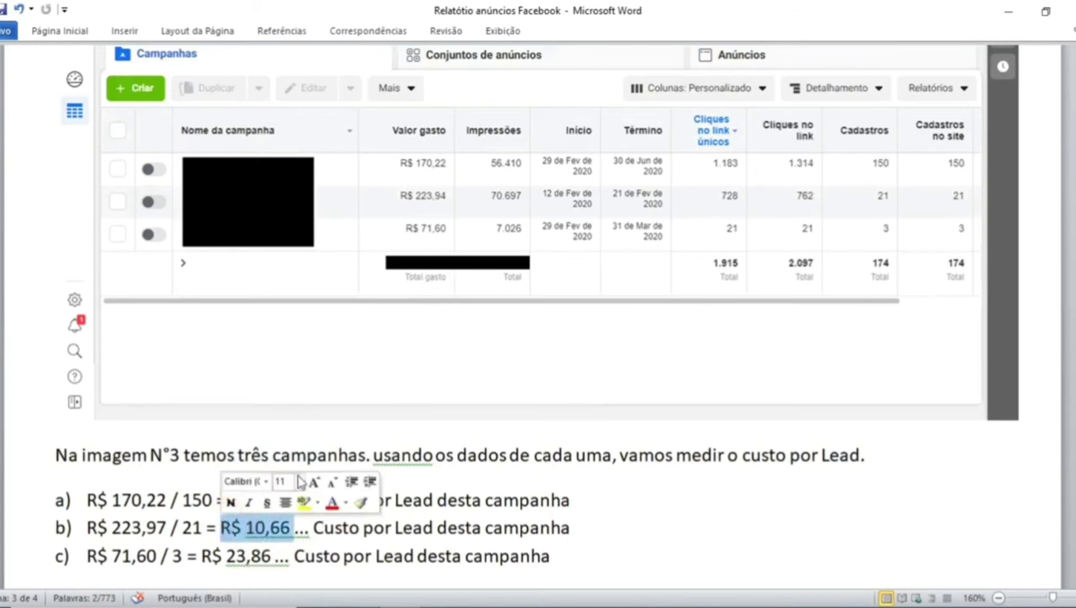
{"action": "left_click", "coordinate": [454, 499]}
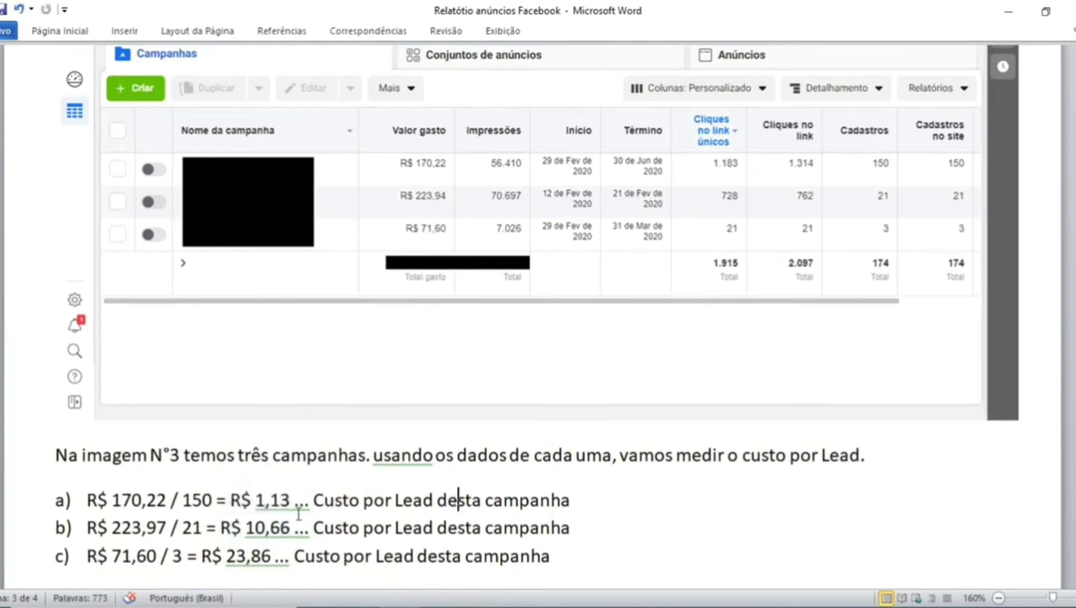
{"action": "left_click_drag", "start_coordinate": [294, 500], "coordinate": [232, 498]}
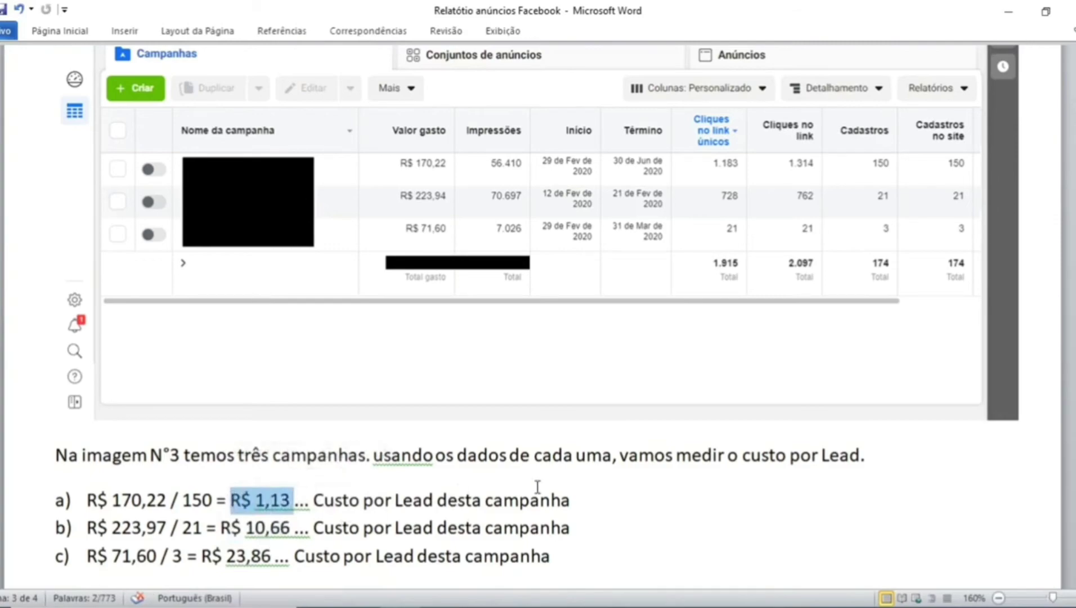
Go to the list of other aspects affecting campaigns and highlight "Não exclusão de determinadas regiões no anúncio,".
{"action": "scroll", "coordinate": [685, 269], "scroll_direction": "up", "scroll_amount": 7}
{"action": "scroll", "coordinate": [685, 269], "scroll_direction": "down", "scroll_amount": 10}
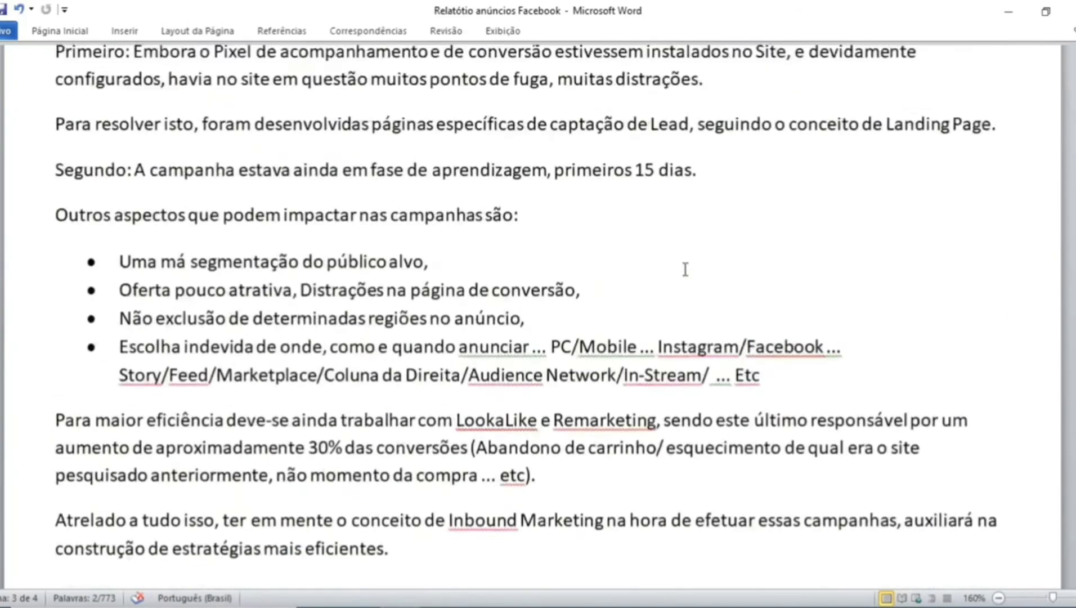
{"action": "scroll", "coordinate": [686, 269], "scroll_direction": "up", "scroll_amount": 4}
{"action": "scroll", "coordinate": [702, 293], "scroll_direction": "down", "scroll_amount": 1}
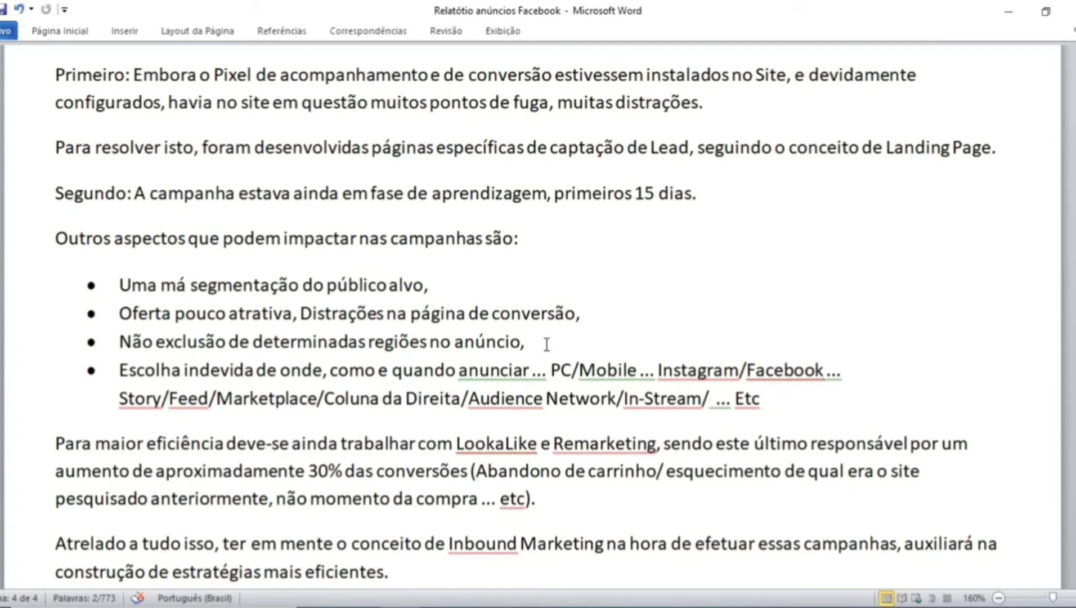
{"action": "left_click_drag", "start_coordinate": [544, 345], "coordinate": [135, 349]}
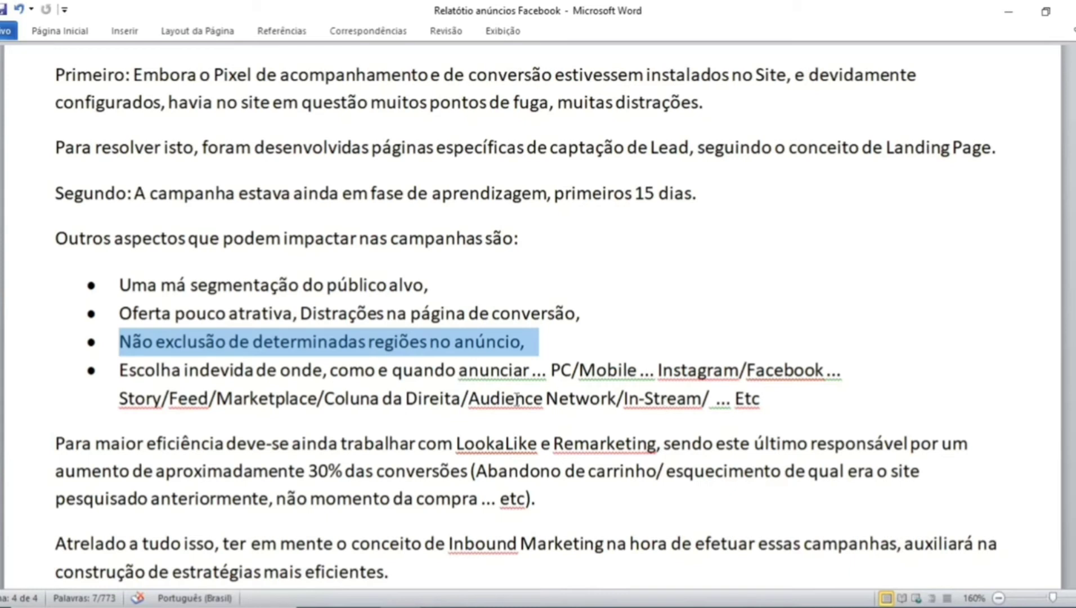
Highlight "Escolha indevida de onde, como e quando anunciar ..." in the last bullet of the list.
{"action": "left_click", "coordinate": [325, 371]}
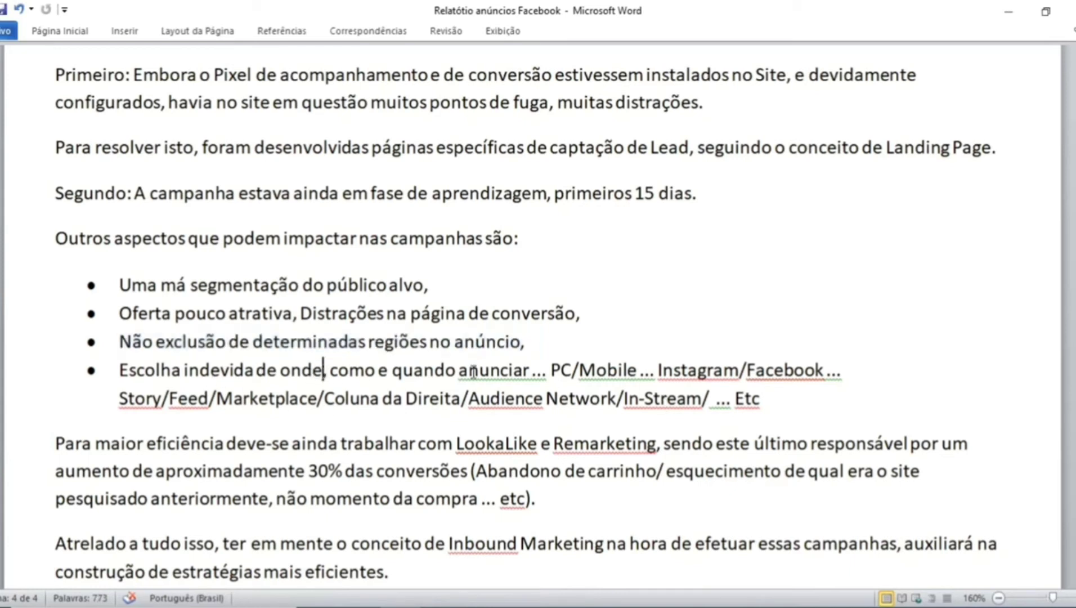
{"action": "type", "text": ","}
{"action": "left_click_drag", "start_coordinate": [549, 371], "coordinate": [148, 372]}
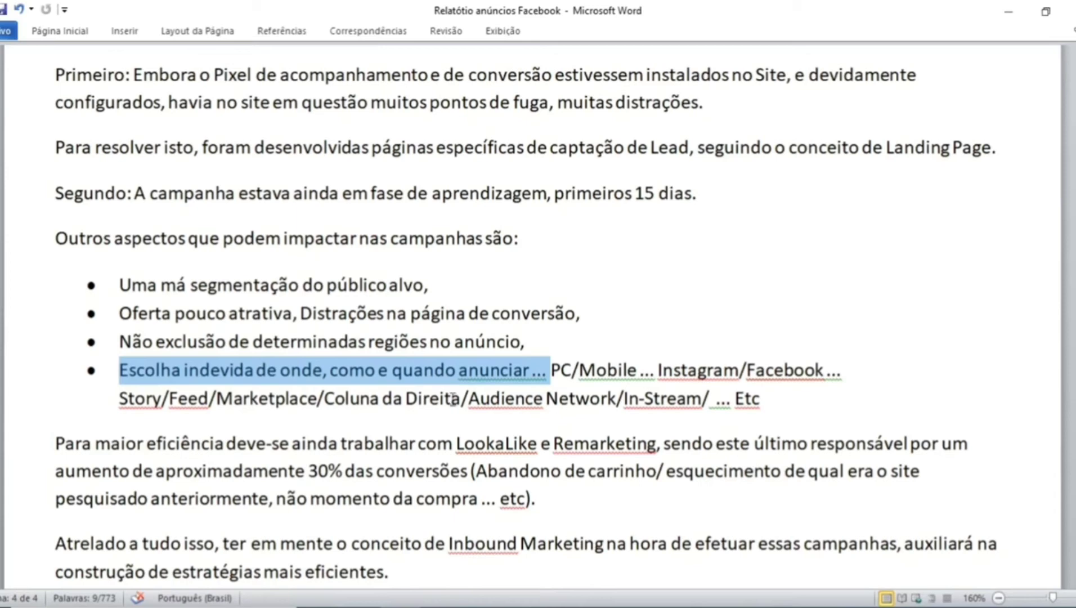
Recheck the Imagem N°4 table, return to the last bullet, and highlight "Mobile" and "Instagram/Facebook" in turn.
{"action": "left_click", "coordinate": [554, 369]}
{"action": "scroll", "coordinate": [554, 370], "scroll_direction": "up", "scroll_amount": 10}
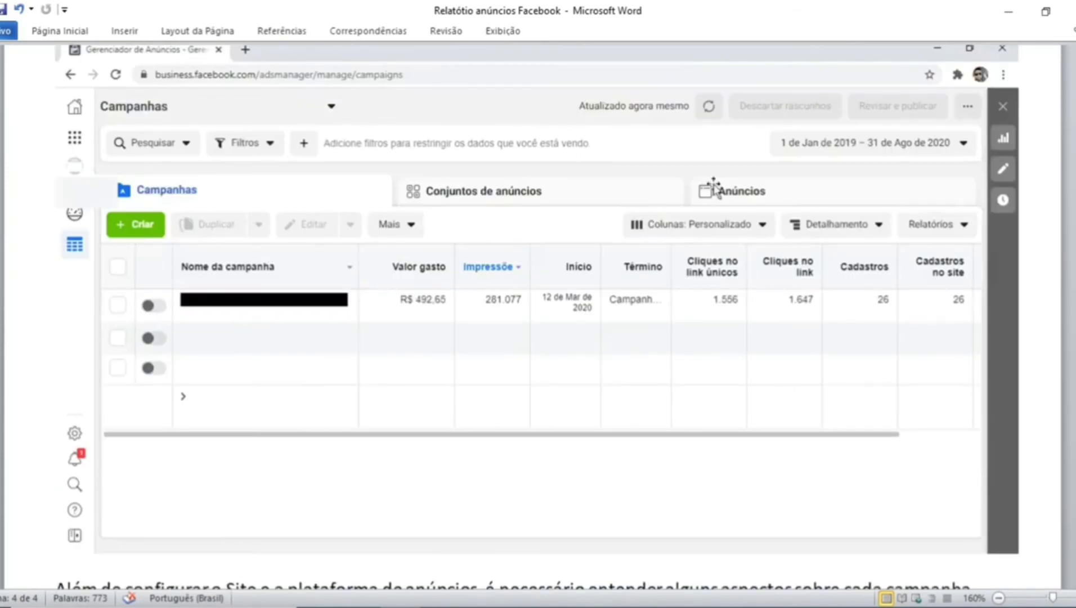
{"action": "scroll", "coordinate": [551, 341], "scroll_direction": "down", "scroll_amount": 1}
{"action": "scroll", "coordinate": [552, 341], "scroll_direction": "down", "scroll_amount": 10}
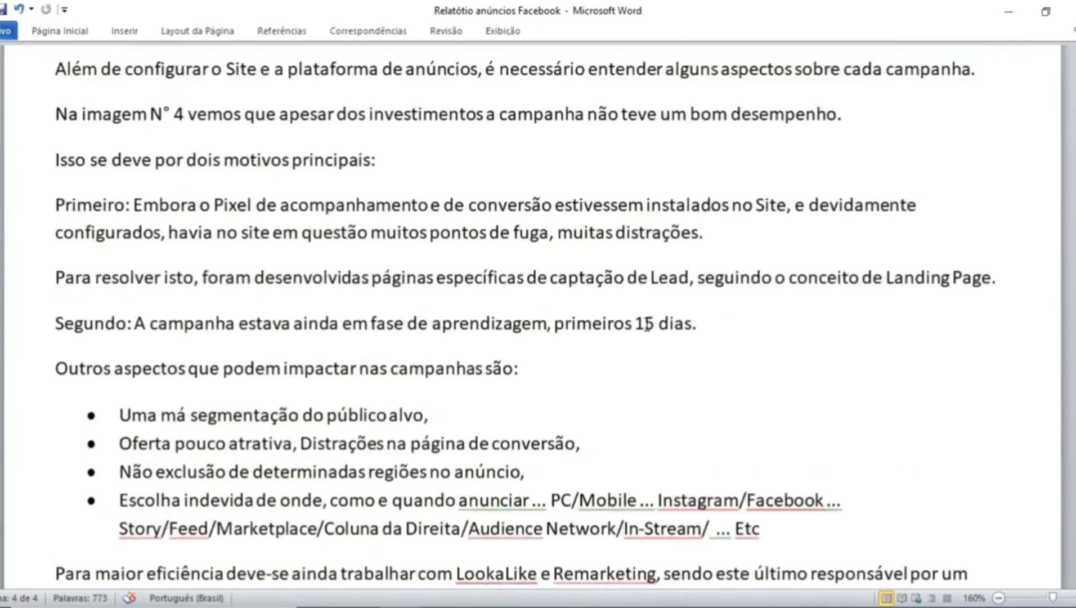
{"action": "left_click_drag", "start_coordinate": [551, 305], "coordinate": [636, 305]}
{"action": "left_click", "coordinate": [580, 304]}
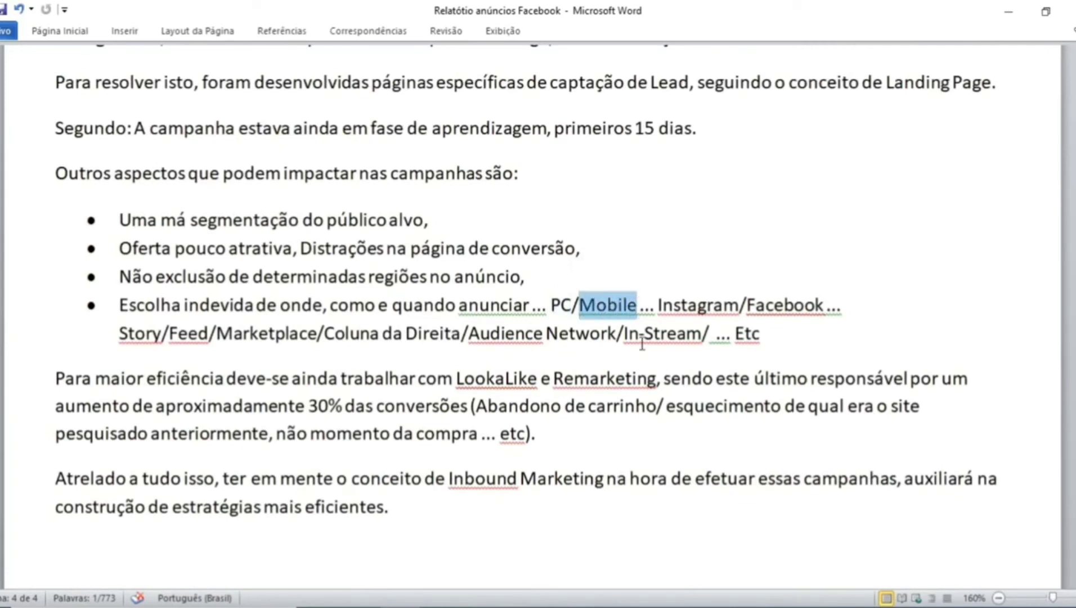
{"action": "left_click_drag", "start_coordinate": [640, 304], "coordinate": [829, 305]}
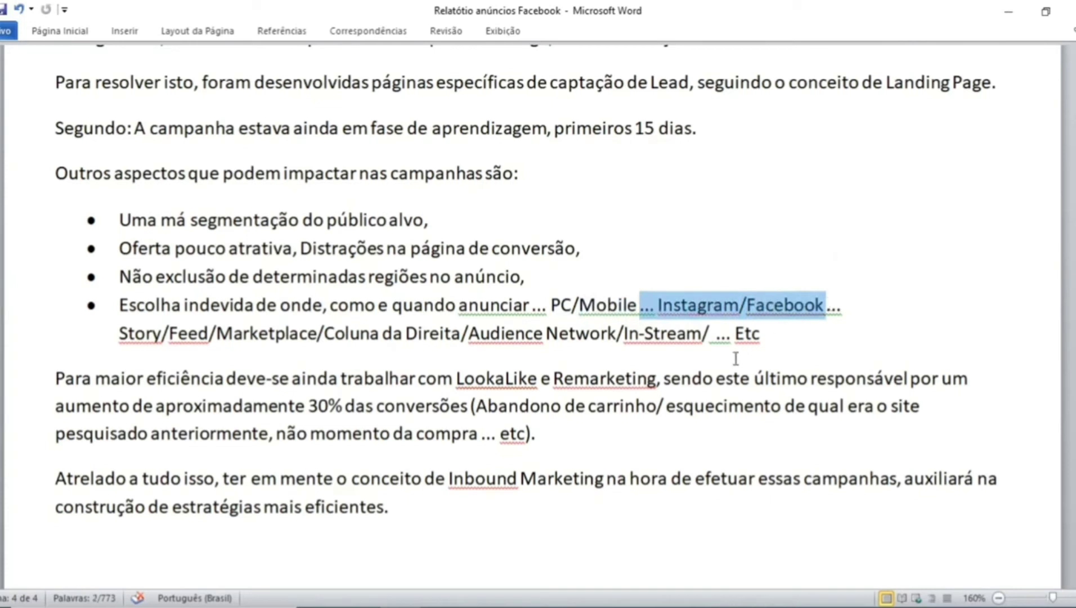
Go through the ad placements in the last bullet, highlighting "Coluna da Direita", "Audience Network" and "In-Stream" in turn.
{"action": "left_click", "coordinate": [187, 333]}
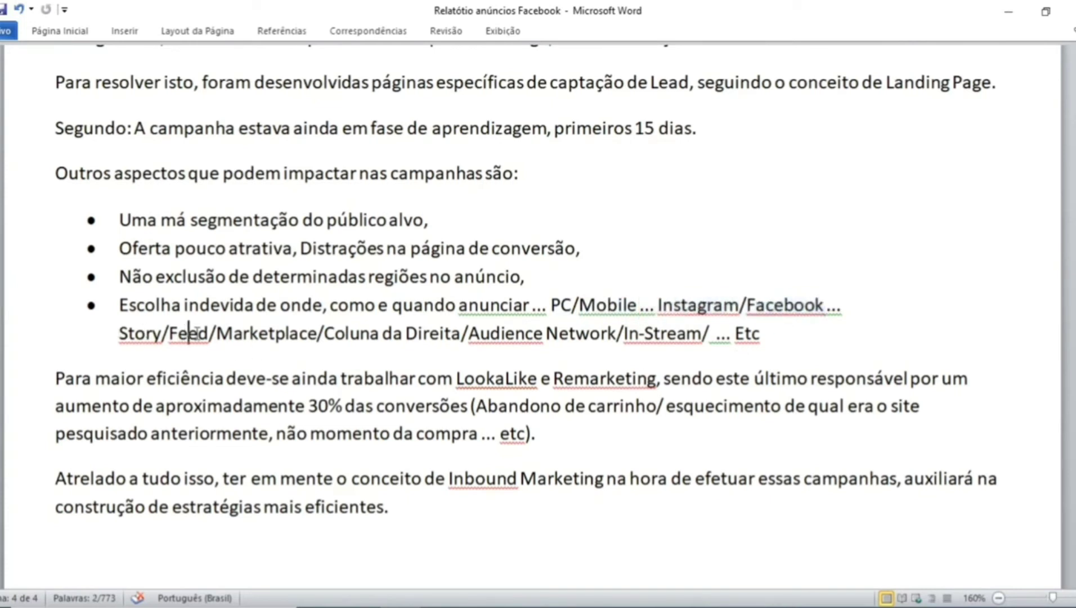
{"action": "left_click", "coordinate": [277, 334]}
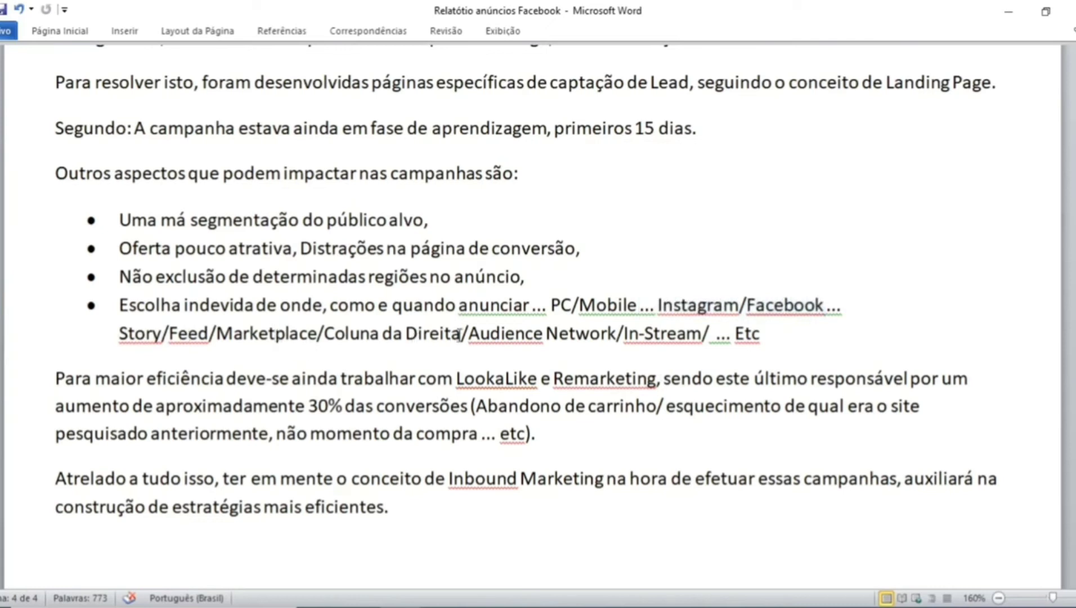
{"action": "left_click_drag", "start_coordinate": [461, 333], "coordinate": [325, 333]}
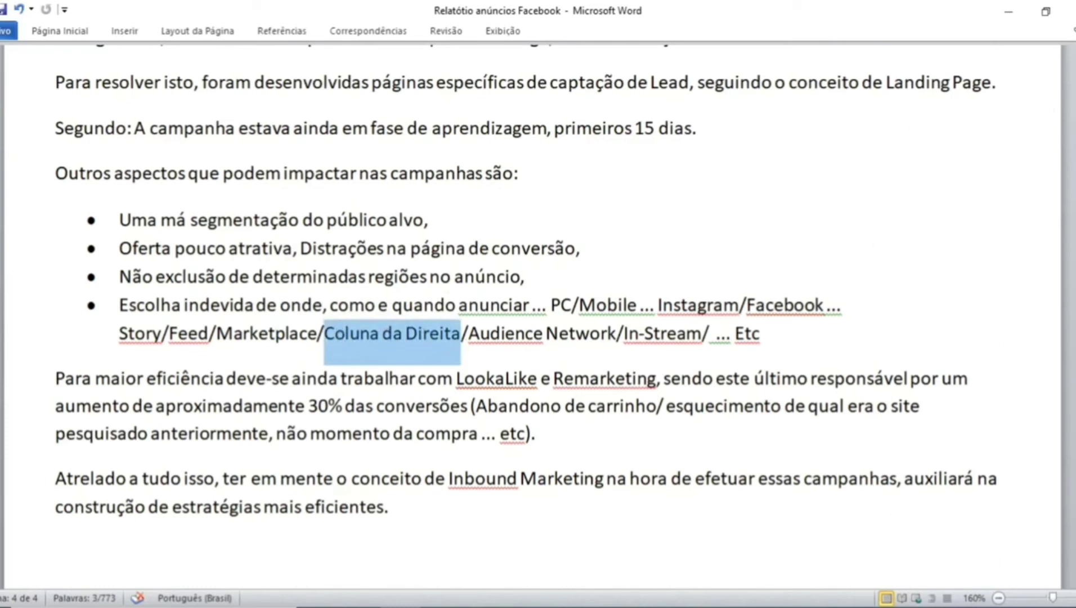
{"action": "left_click_drag", "start_coordinate": [469, 334], "coordinate": [617, 334]}
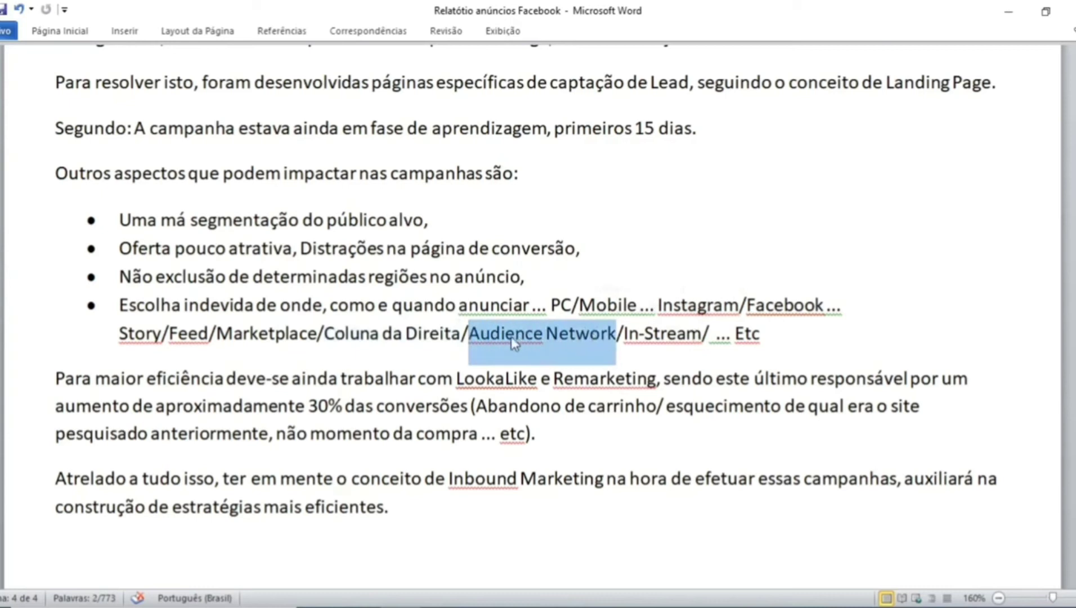
{"action": "left_click", "coordinate": [618, 335]}
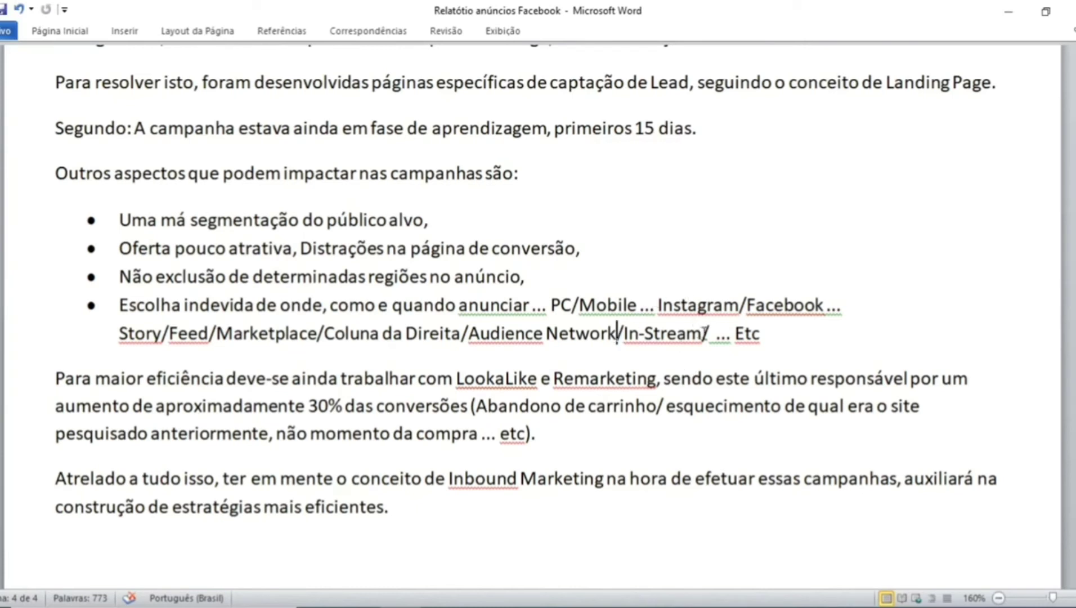
{"action": "left_click_drag", "start_coordinate": [703, 333], "coordinate": [623, 333]}
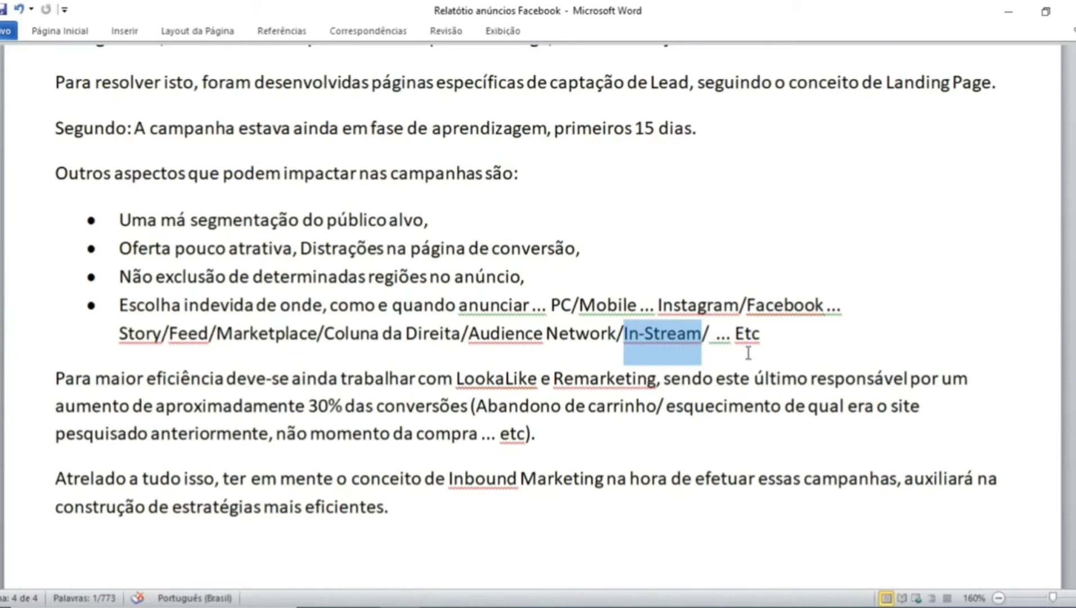
Highlight the full list from "PC/Mobile" to "Etc", recheck the Imagem N°4 table, and move to the report's closing paragraphs.
{"action": "left_click", "coordinate": [810, 336]}
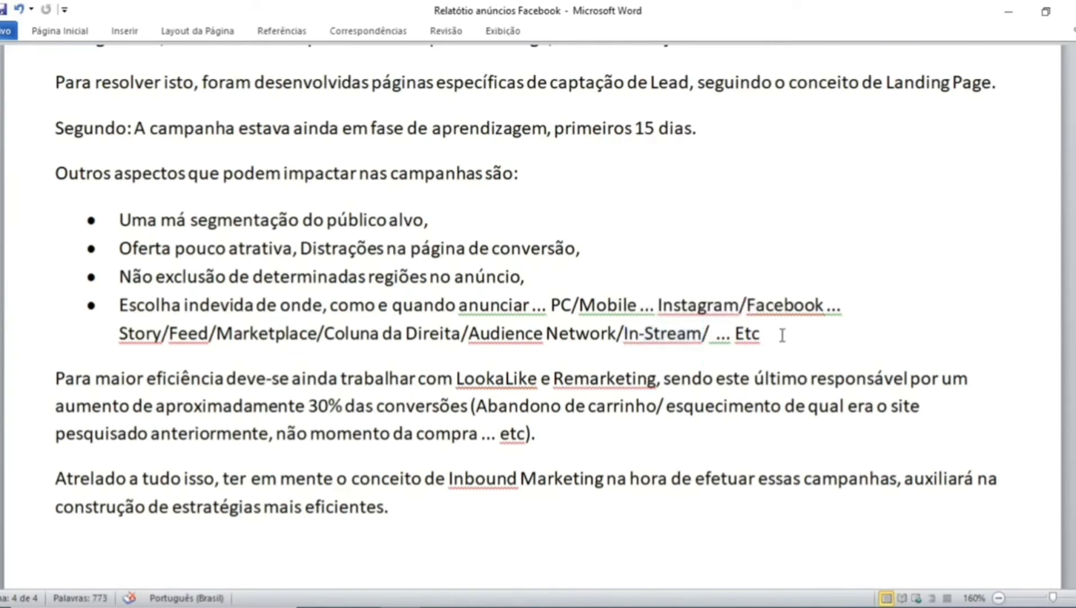
{"action": "left_click_drag", "start_coordinate": [789, 334], "coordinate": [550, 304]}
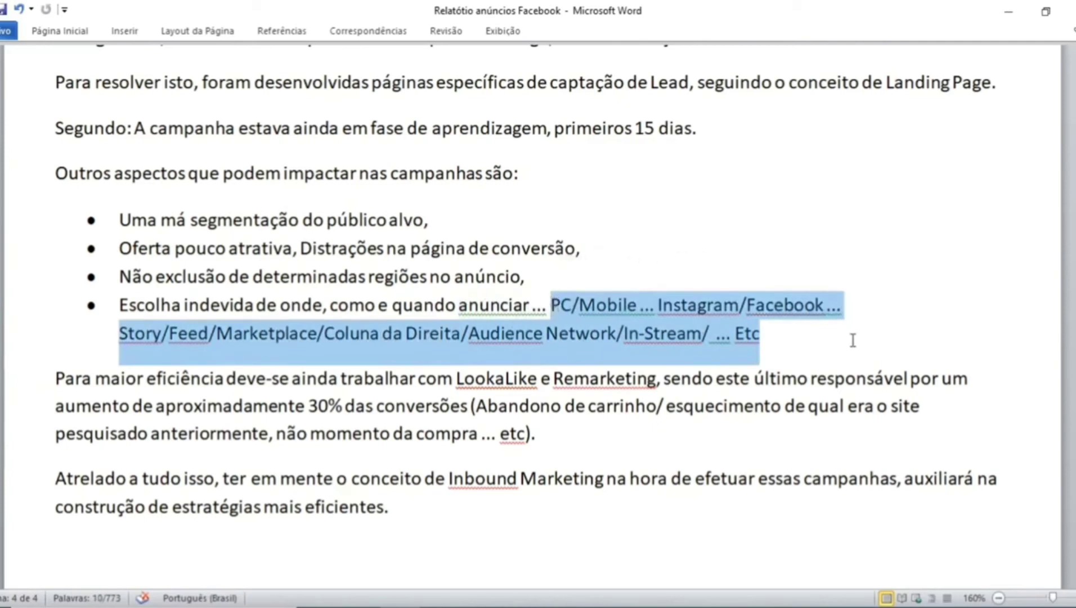
{"action": "scroll", "coordinate": [976, 352], "scroll_direction": "up", "scroll_amount": 2}
{"action": "scroll", "coordinate": [967, 355], "scroll_direction": "up", "scroll_amount": 8}
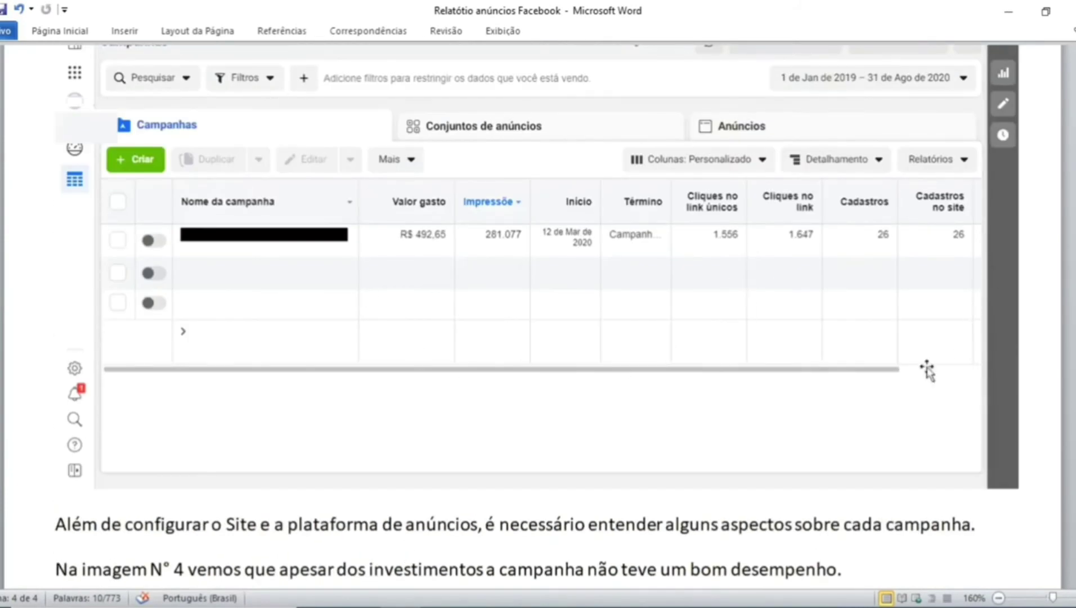
{"action": "scroll", "coordinate": [713, 276], "scroll_direction": "down", "scroll_amount": 13}
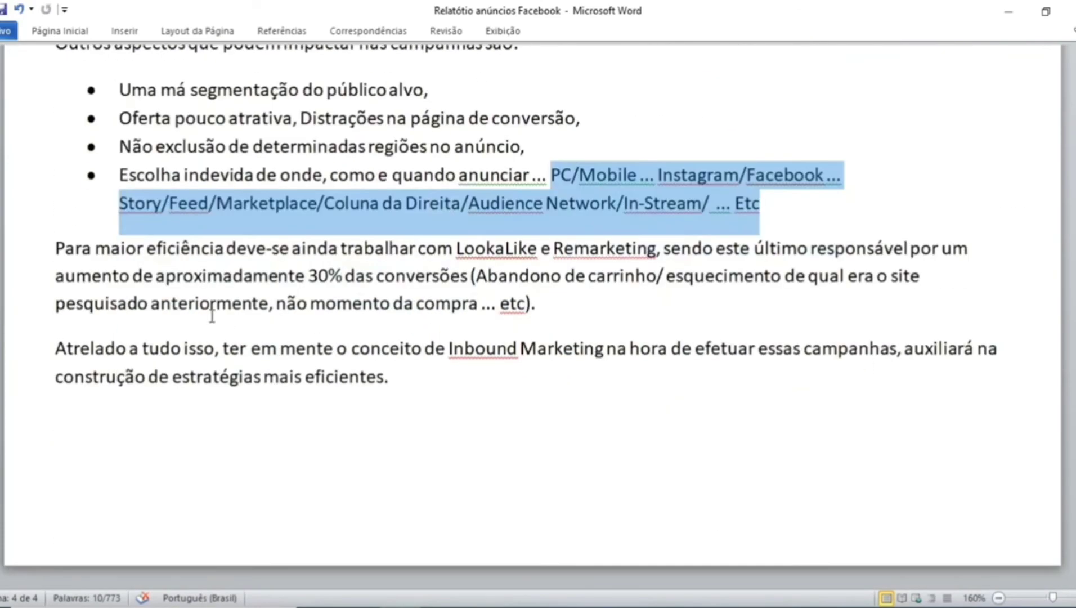
Highlight "Audience Network" in the last bullet, and "Remarketing", "30%" and the end of "conversões" in the paragraph below, clearing the selection at the end.
{"action": "left_click", "coordinate": [208, 276]}
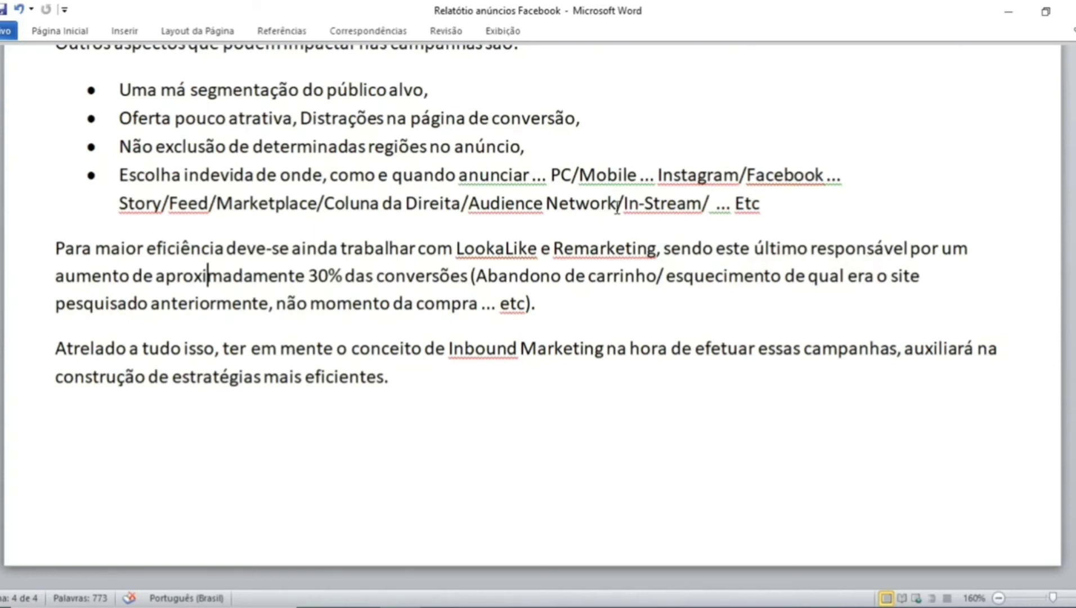
{"action": "left_click_drag", "start_coordinate": [616, 207], "coordinate": [477, 206]}
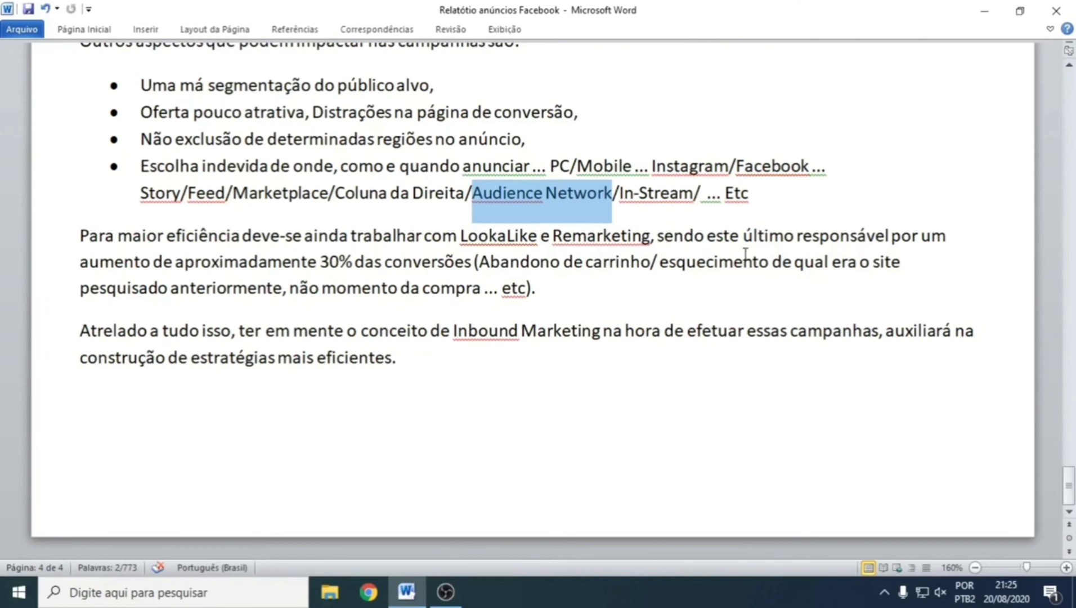
{"action": "left_click_drag", "start_coordinate": [650, 236], "coordinate": [552, 236]}
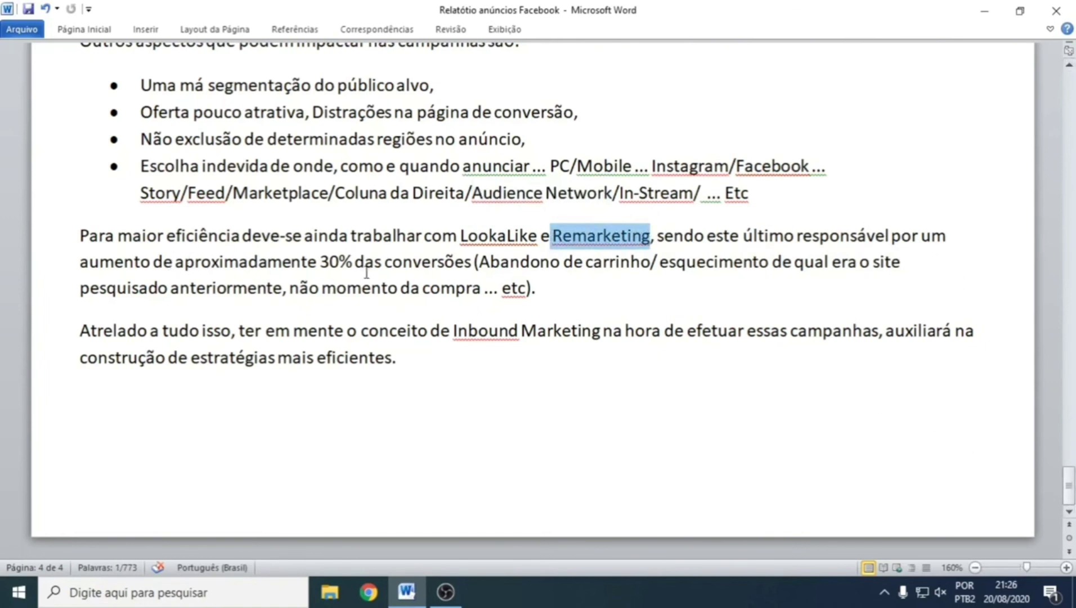
{"action": "left_click_drag", "start_coordinate": [356, 263], "coordinate": [319, 263]}
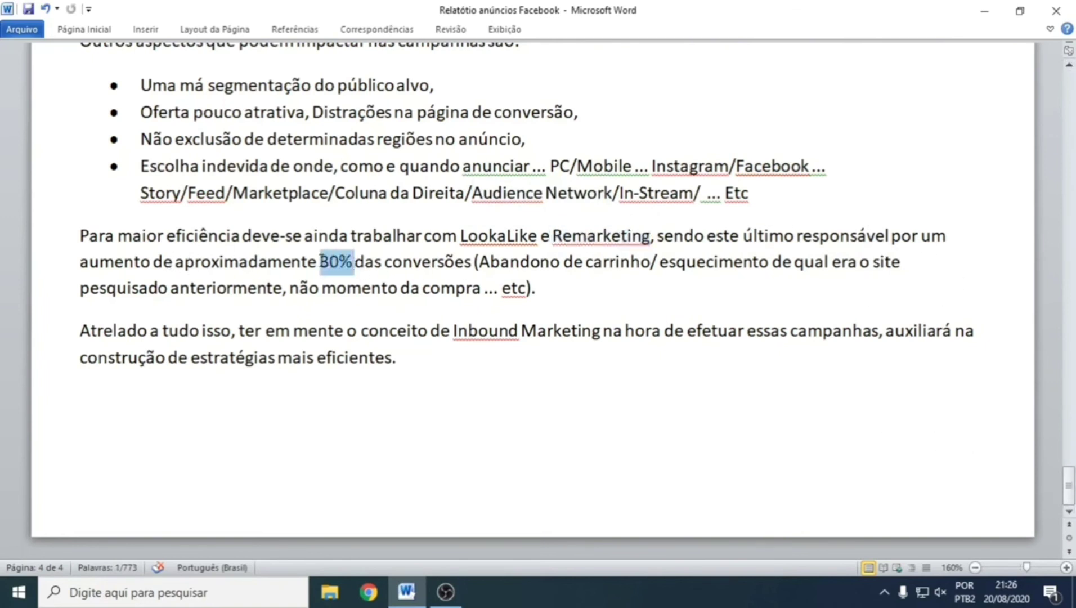
{"action": "left_click_drag", "start_coordinate": [472, 262], "coordinate": [438, 263]}
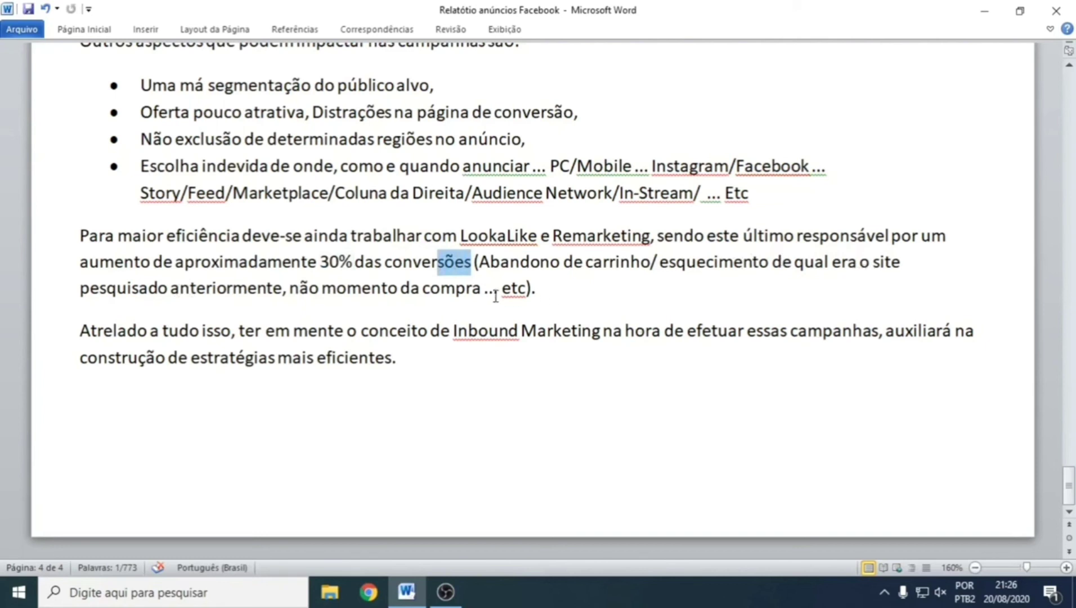
{"action": "left_click", "coordinate": [382, 268]}
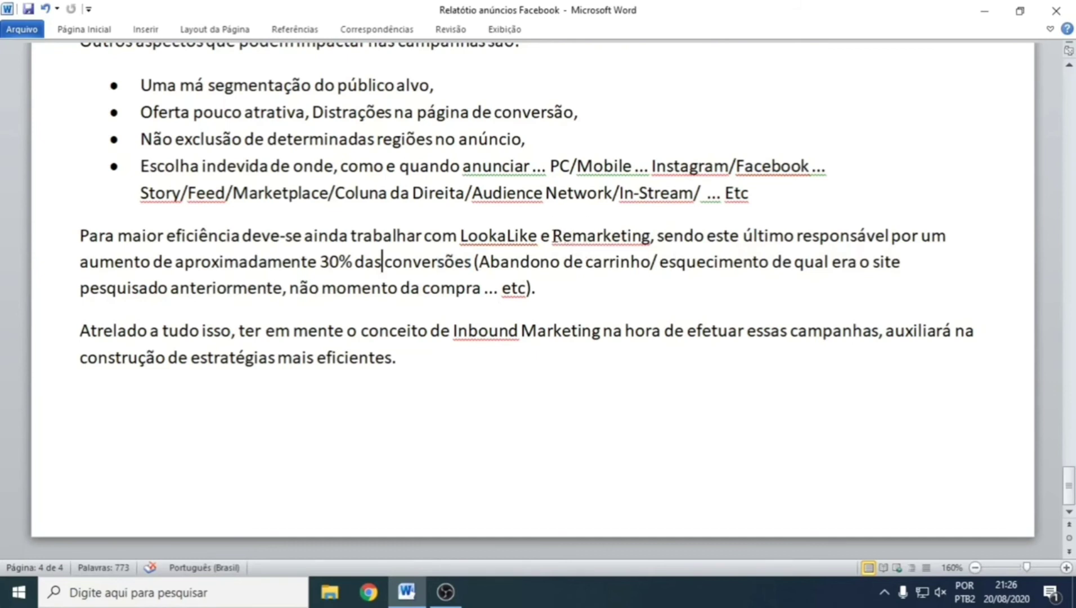
Highlight "Remarketing" in the paragraph below the list, and "Audience Network", "In-Stream" and "Instagram/Facebook ..." in turn in the last bullet.
{"action": "left_click_drag", "start_coordinate": [551, 237], "coordinate": [652, 236]}
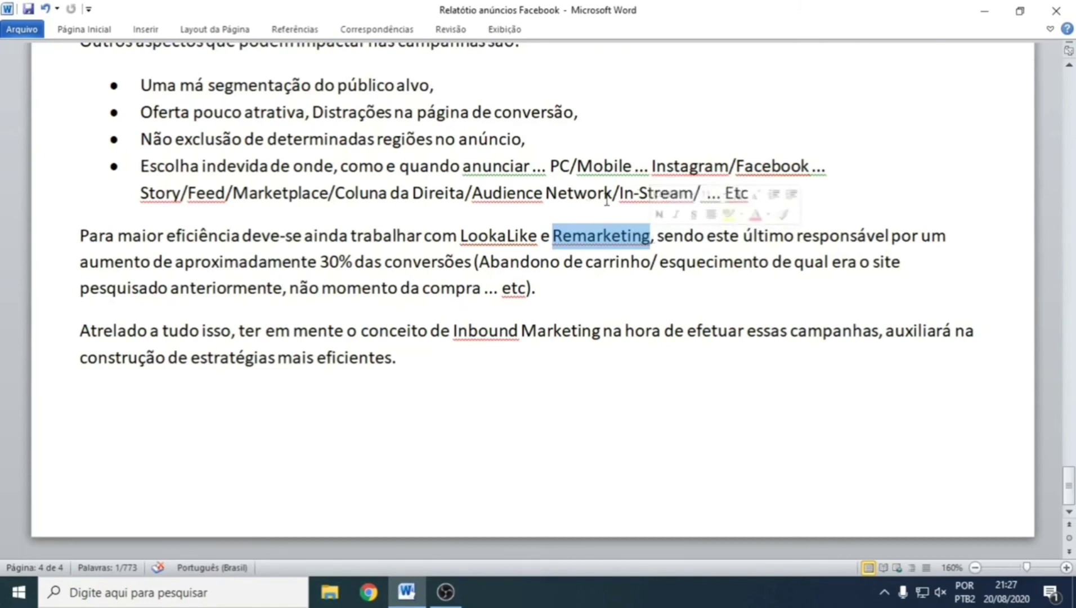
{"action": "left_click_drag", "start_coordinate": [612, 193], "coordinate": [475, 192]}
{"action": "left_click_drag", "start_coordinate": [693, 192], "coordinate": [619, 192]}
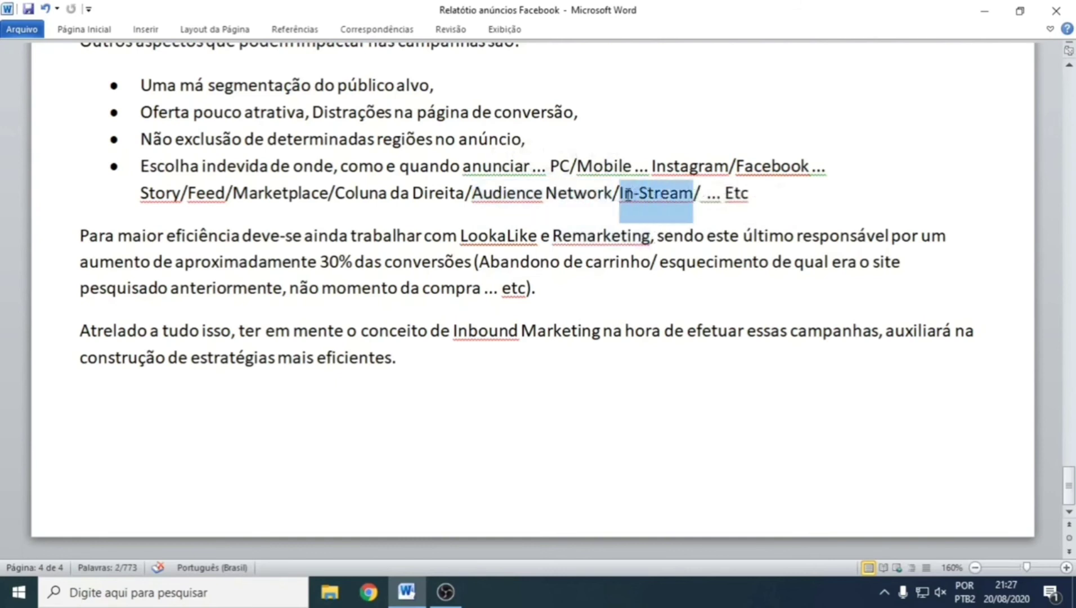
{"action": "left_click_drag", "start_coordinate": [825, 168], "coordinate": [651, 167]}
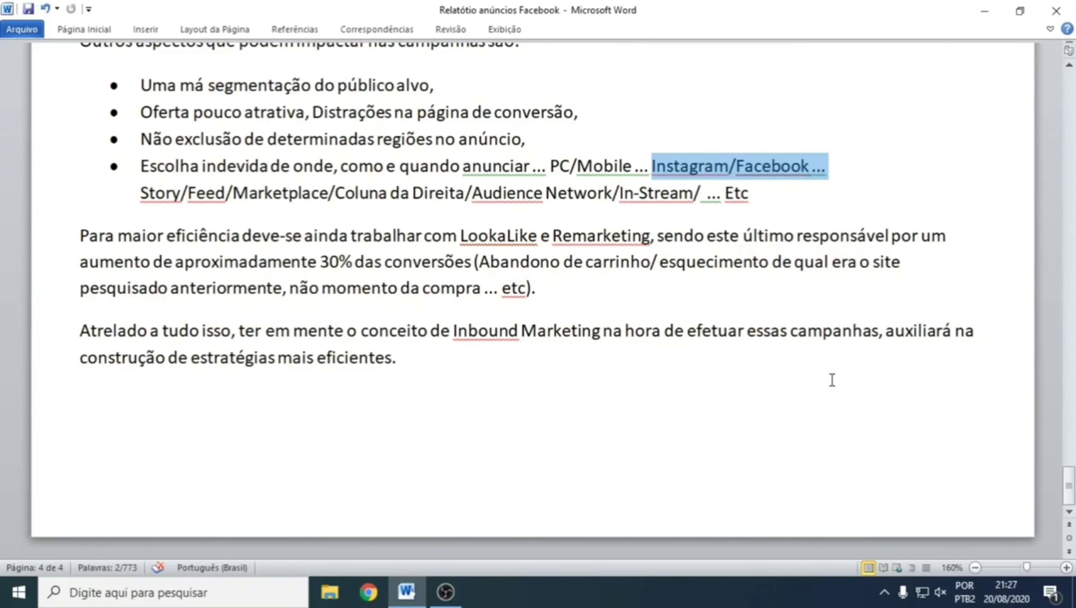
Recheck the Cadastros figures in the Imagem N°4 table, and highlight "Remarketing" in the paragraph below the bullet list.
{"action": "scroll", "coordinate": [826, 382], "scroll_direction": "up", "scroll_amount": 10}
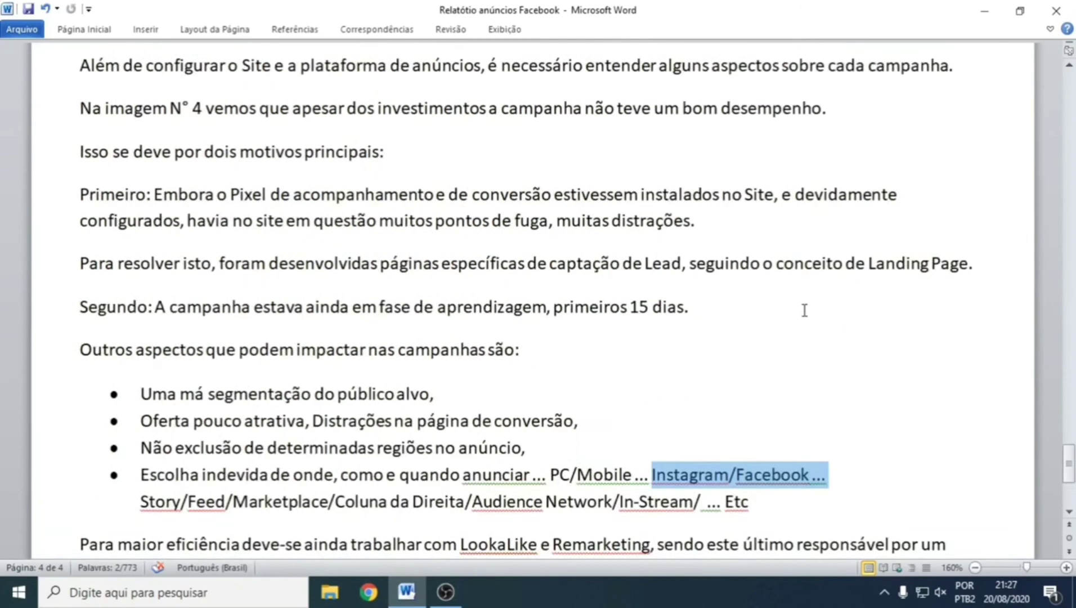
{"action": "scroll", "coordinate": [732, 203], "scroll_direction": "down", "scroll_amount": 10}
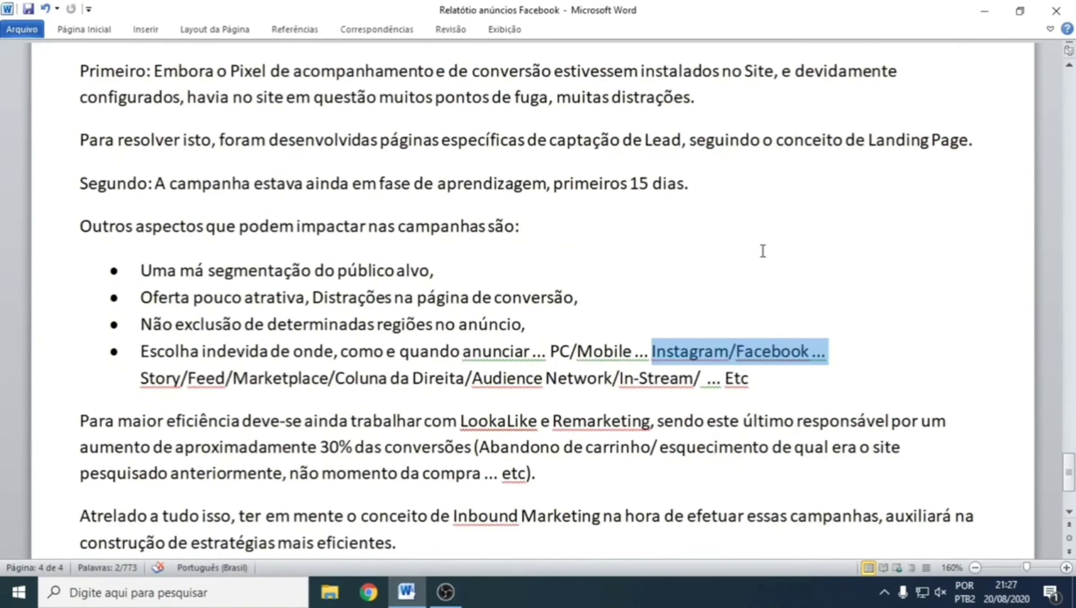
{"action": "scroll", "coordinate": [773, 243], "scroll_direction": "up", "scroll_amount": 9}
{"action": "scroll", "coordinate": [696, 213], "scroll_direction": "down", "scroll_amount": 3}
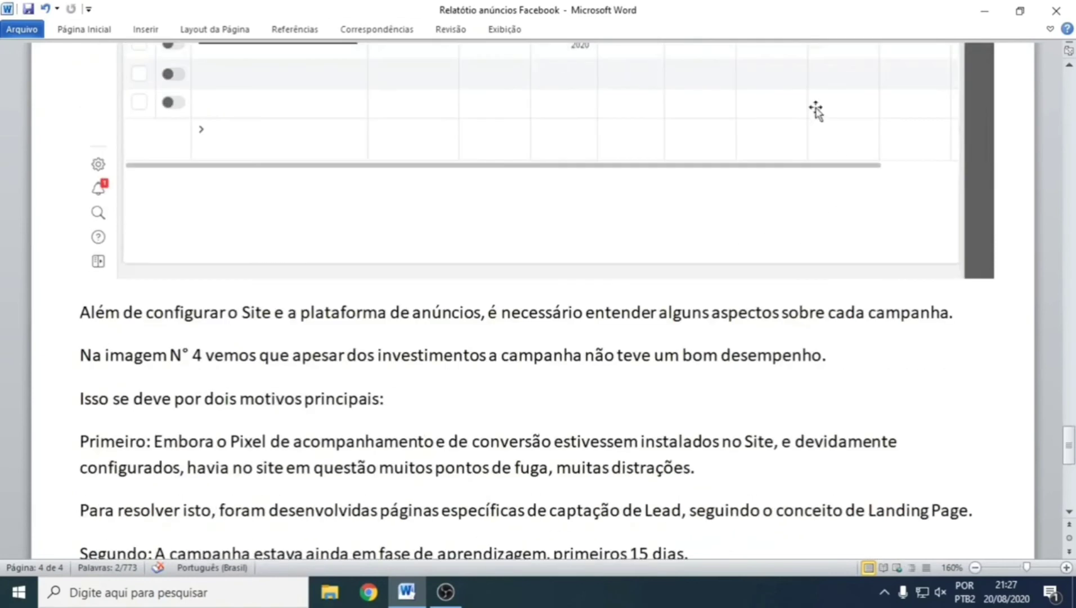
{"action": "scroll", "coordinate": [817, 110], "scroll_direction": "up", "scroll_amount": 3}
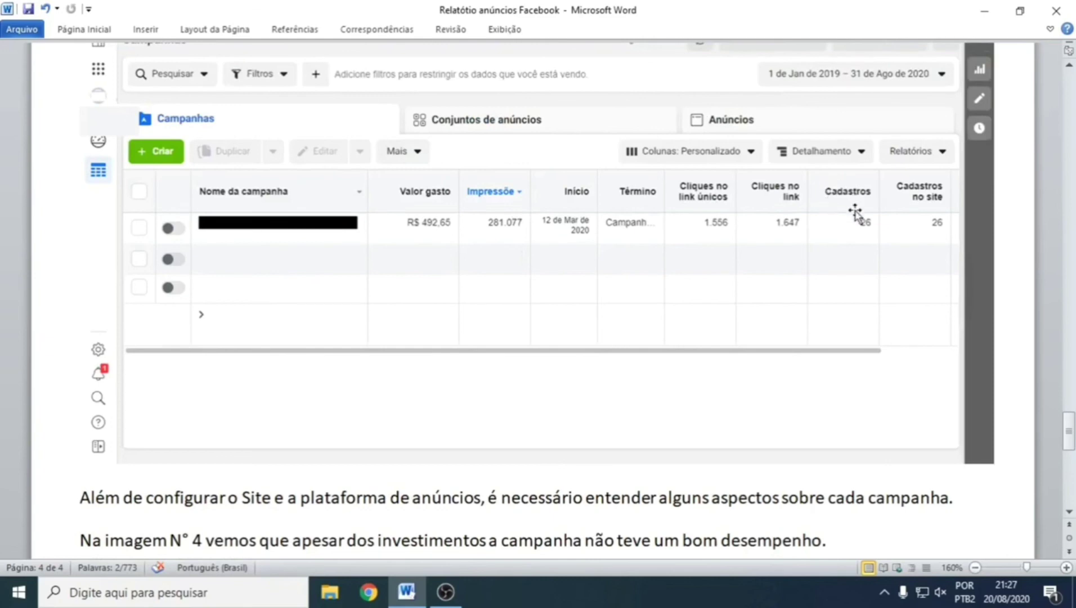
{"action": "scroll", "coordinate": [854, 213], "scroll_direction": "down", "scroll_amount": 12}
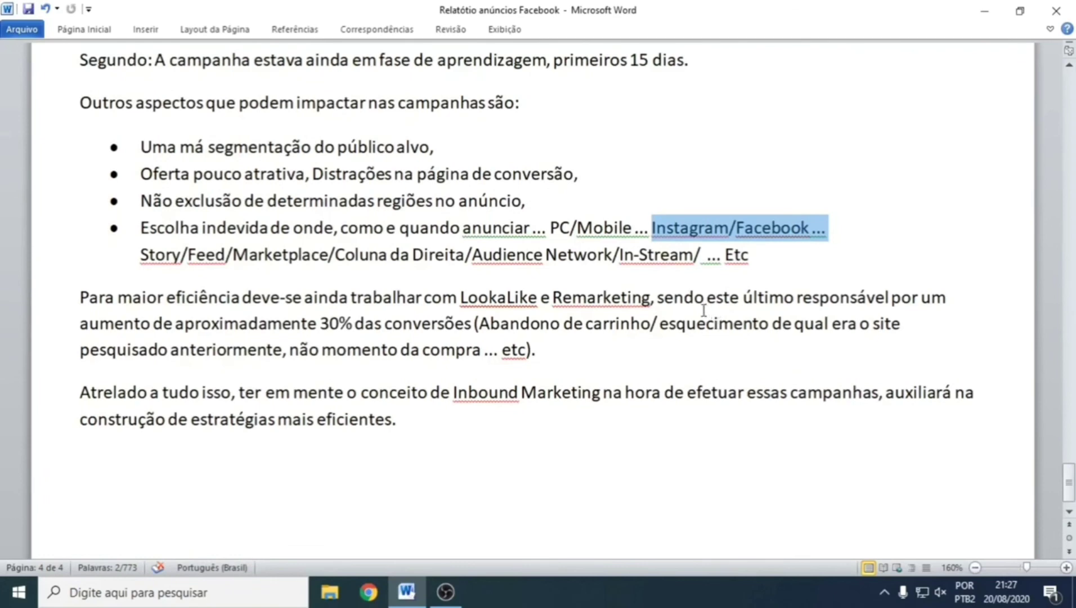
{"action": "left_click_drag", "start_coordinate": [650, 297], "coordinate": [551, 297]}
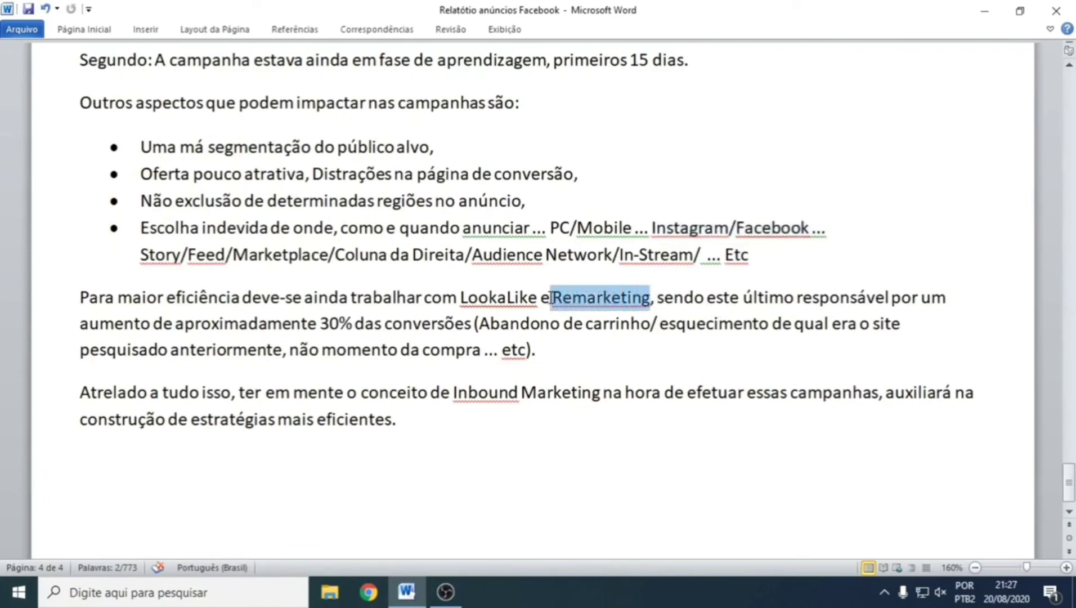
{"action": "scroll", "coordinate": [191, 270], "scroll_direction": "down", "scroll_amount": 2}
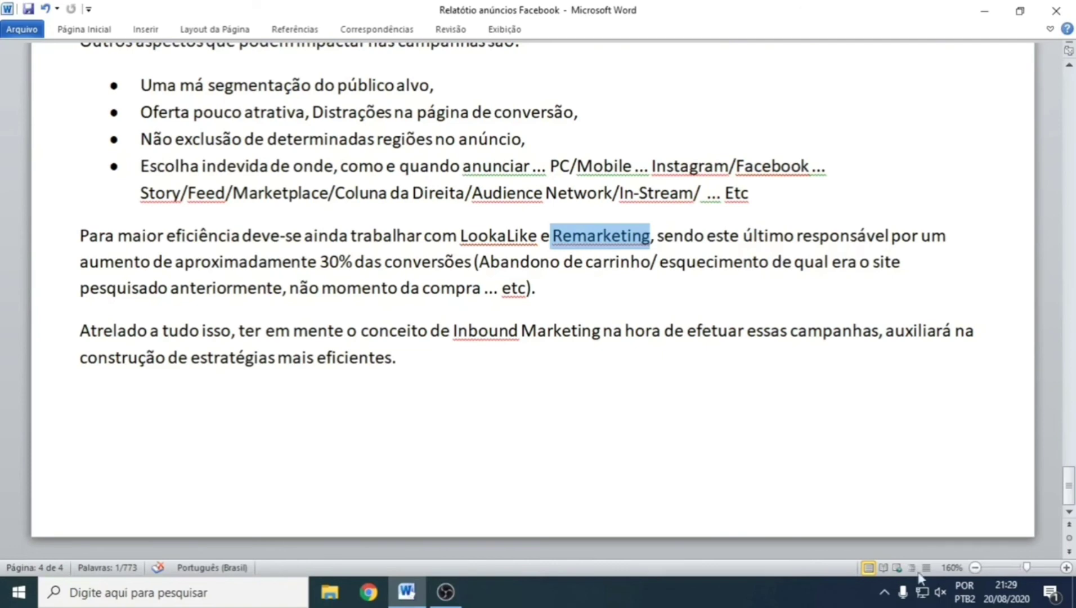
Go back to the Imagem N°2 table and highlight the result "= R$ 0,57" in the cost-per-lead calculation beneath it.
{"action": "left_click_drag", "start_coordinate": [1069, 489], "coordinate": [1048, 211]}
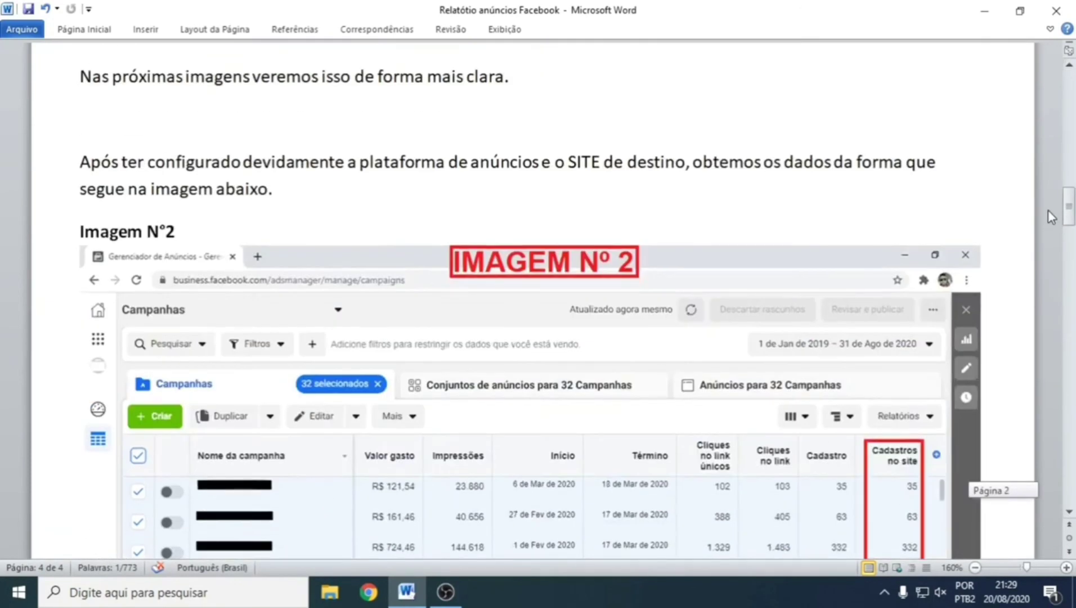
{"action": "scroll", "coordinate": [763, 188], "scroll_direction": "down", "scroll_amount": 2}
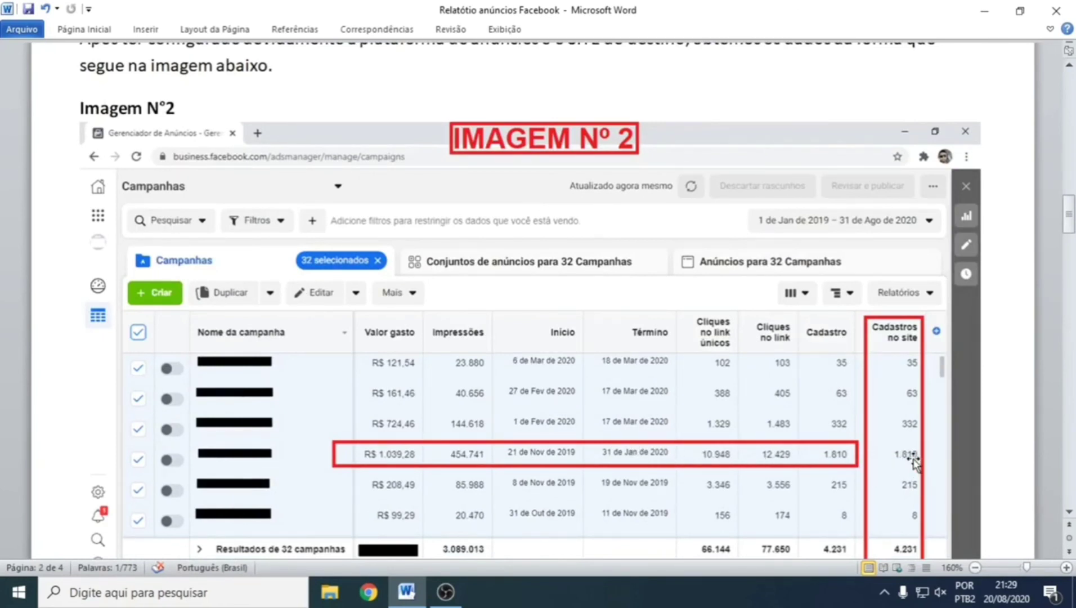
{"action": "scroll", "coordinate": [509, 315], "scroll_direction": "down", "scroll_amount": 3}
{"action": "scroll", "coordinate": [509, 315], "scroll_direction": "down", "scroll_amount": 1}
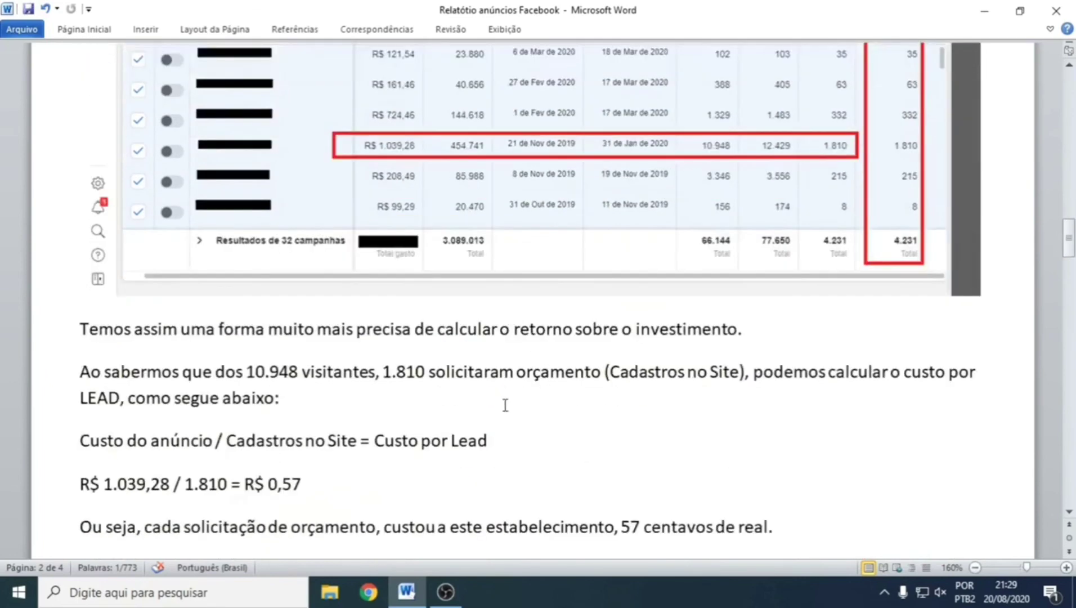
{"action": "left_click_drag", "start_coordinate": [305, 485], "coordinate": [241, 485]}
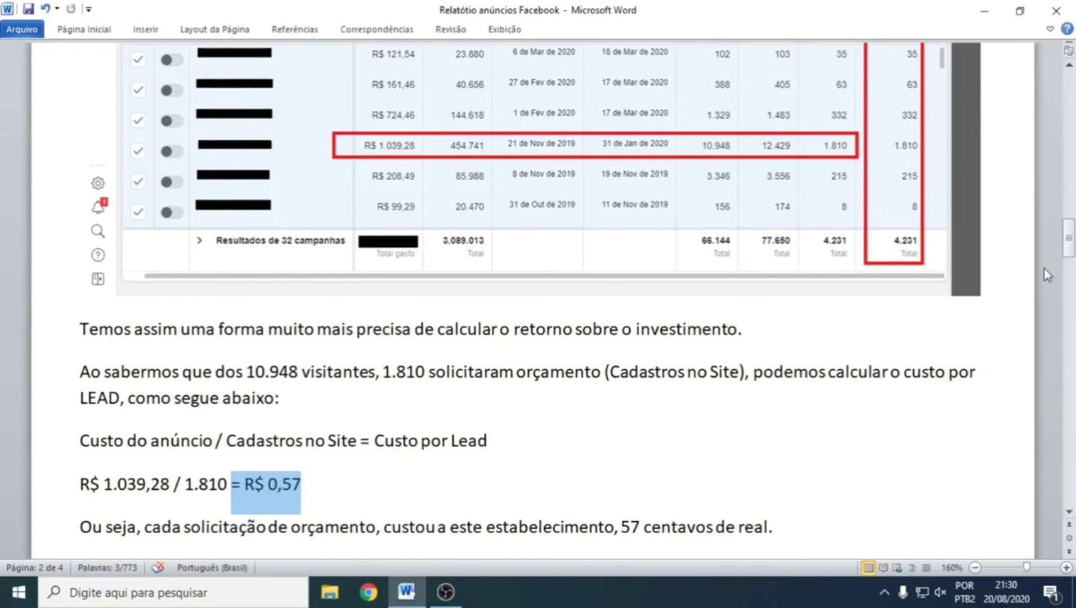
Review the report from its last page back to its opening, and highlight "Inbound Marketing" in the final paragraph.
{"action": "left_click_drag", "start_coordinate": [1068, 242], "coordinate": [1069, 487]}
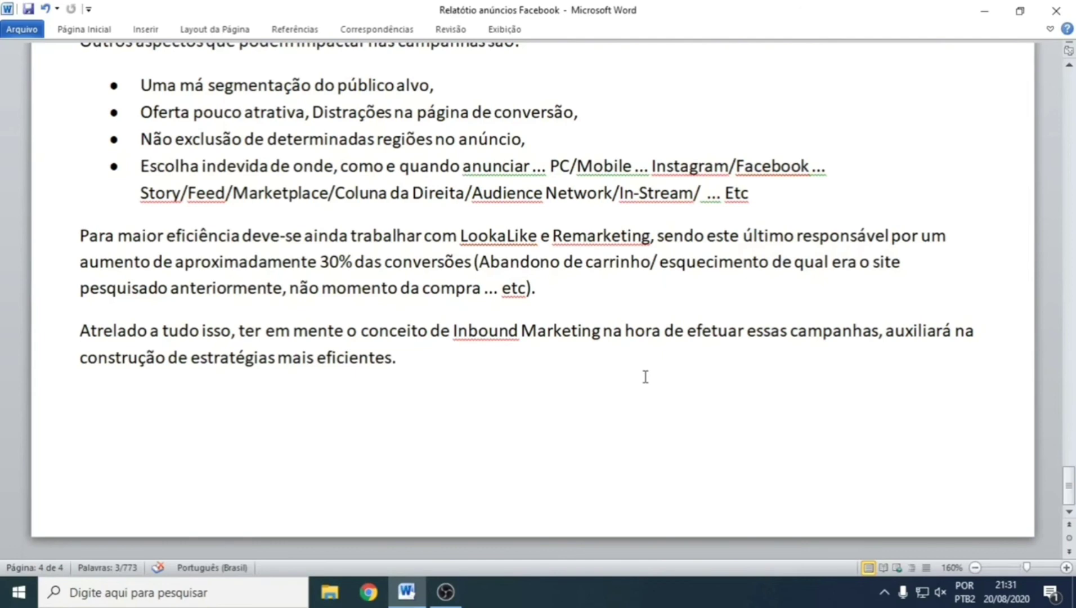
{"action": "scroll", "coordinate": [650, 369], "scroll_direction": "up", "scroll_amount": 3}
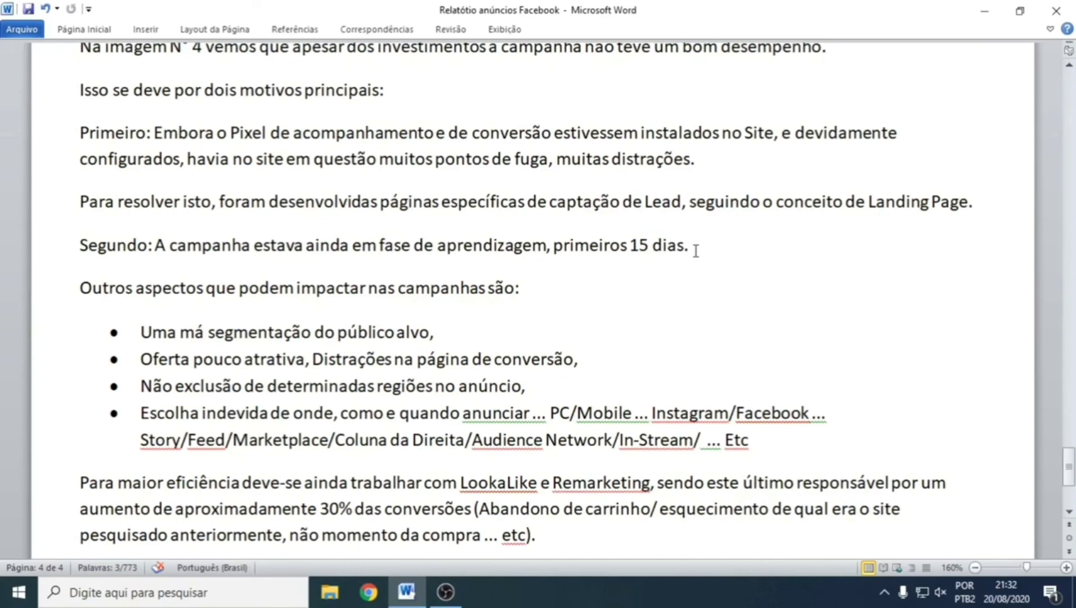
{"action": "scroll", "coordinate": [698, 247], "scroll_direction": "up", "scroll_amount": 10}
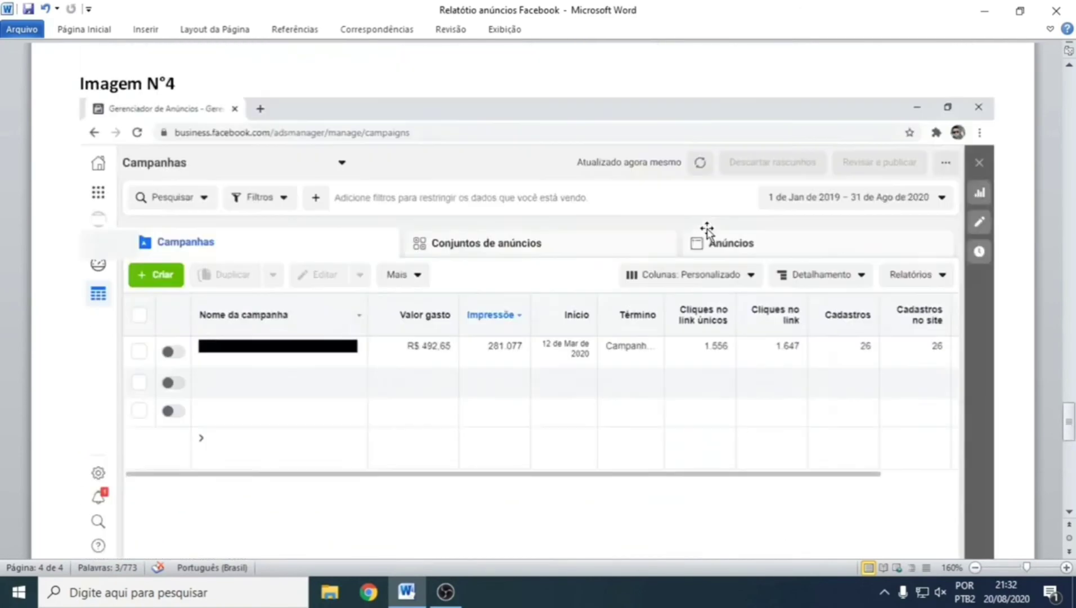
{"action": "scroll", "coordinate": [708, 228], "scroll_direction": "up", "scroll_amount": 20}
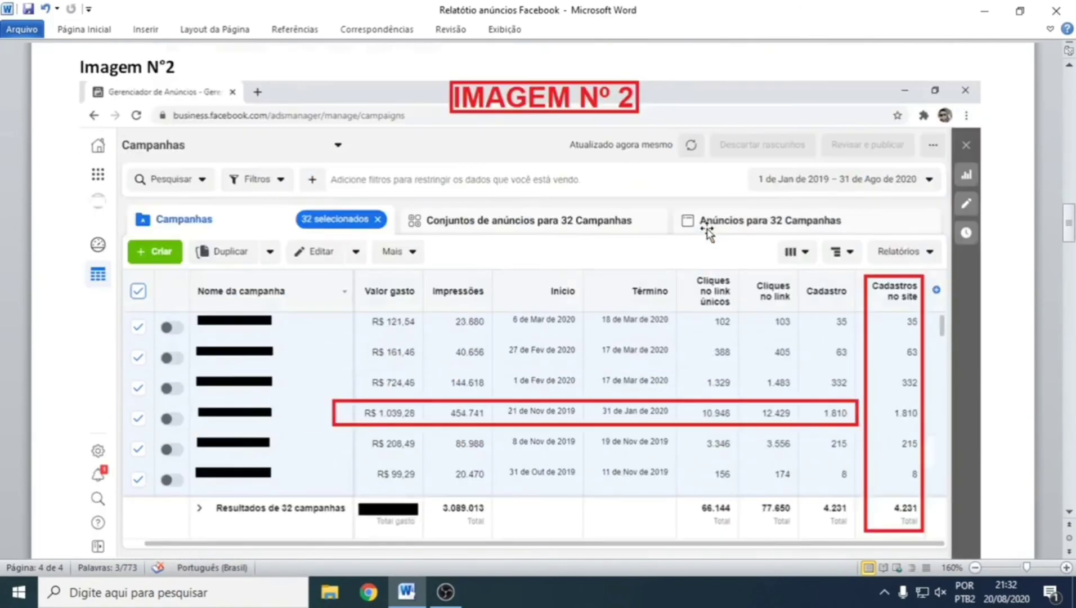
{"action": "scroll", "coordinate": [708, 229], "scroll_direction": "up", "scroll_amount": 20}
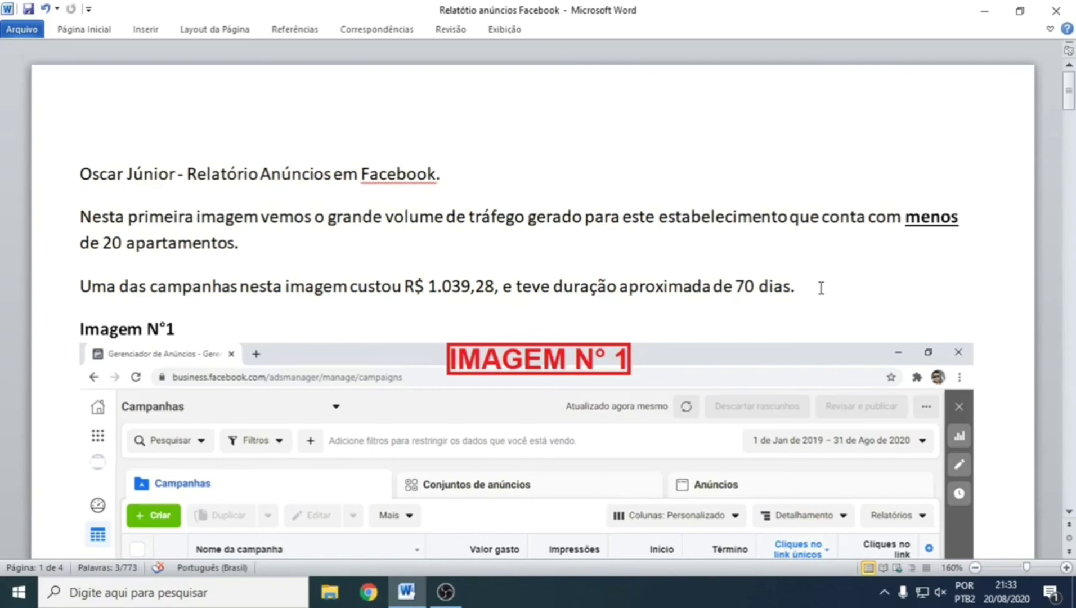
{"action": "left_click_drag", "start_coordinate": [1068, 93], "coordinate": [1073, 515]}
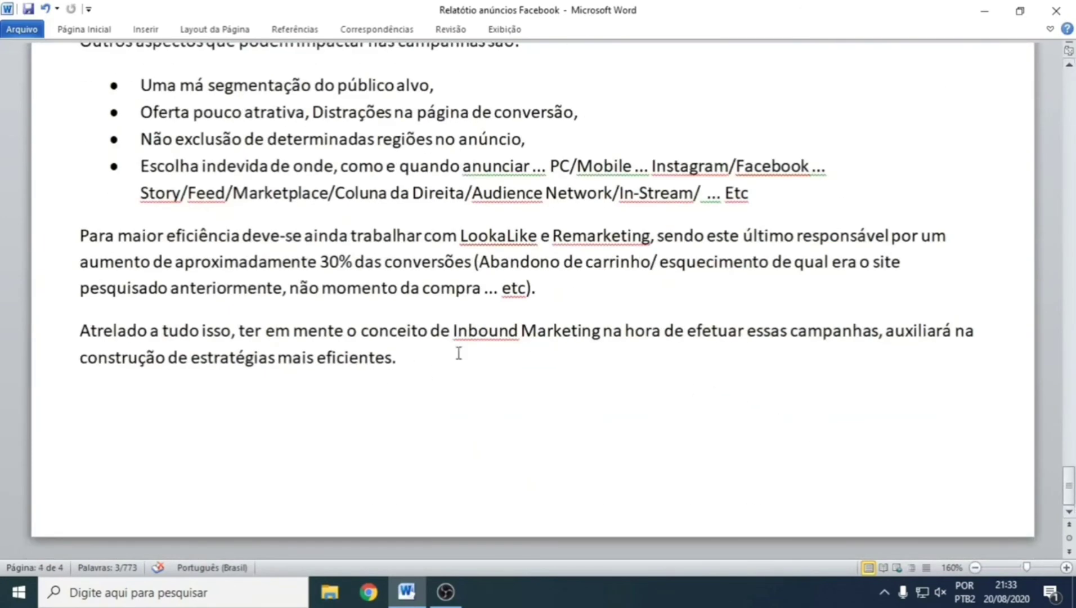
{"action": "left_click_drag", "start_coordinate": [455, 332], "coordinate": [591, 337]}
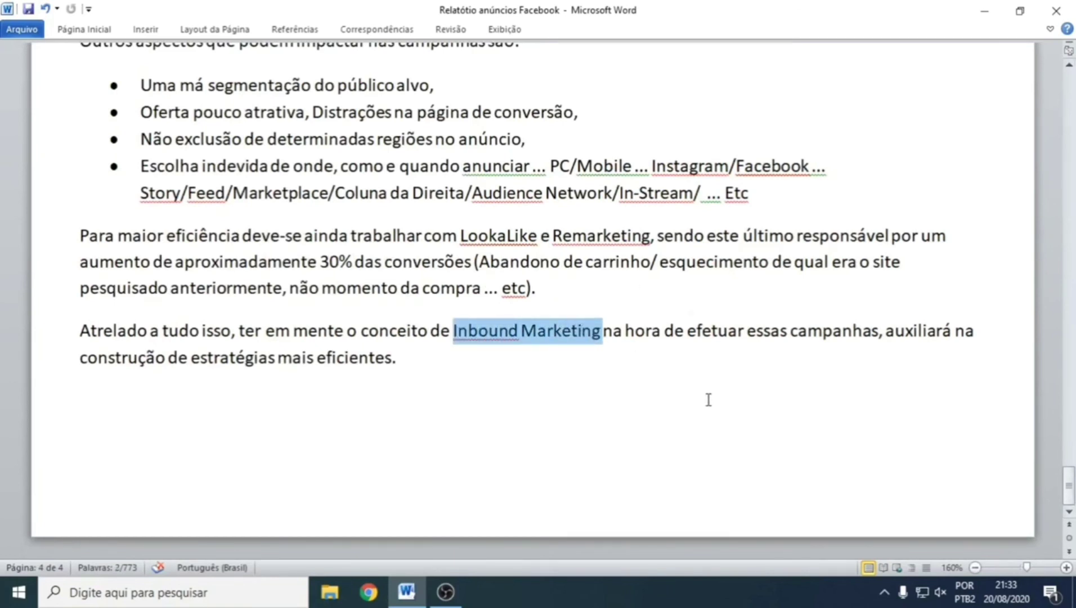